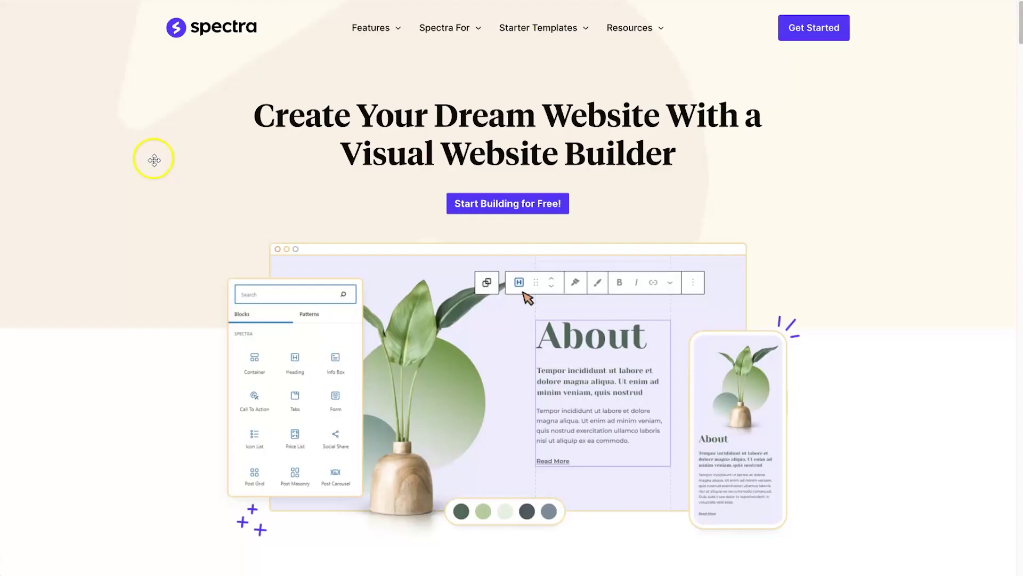
{"action": "scroll", "coordinate": [153, 158], "scroll_direction": "down", "scroll_amount": 2}
{"action": "scroll", "coordinate": [153, 158], "scroll_direction": "down", "scroll_amount": 5}
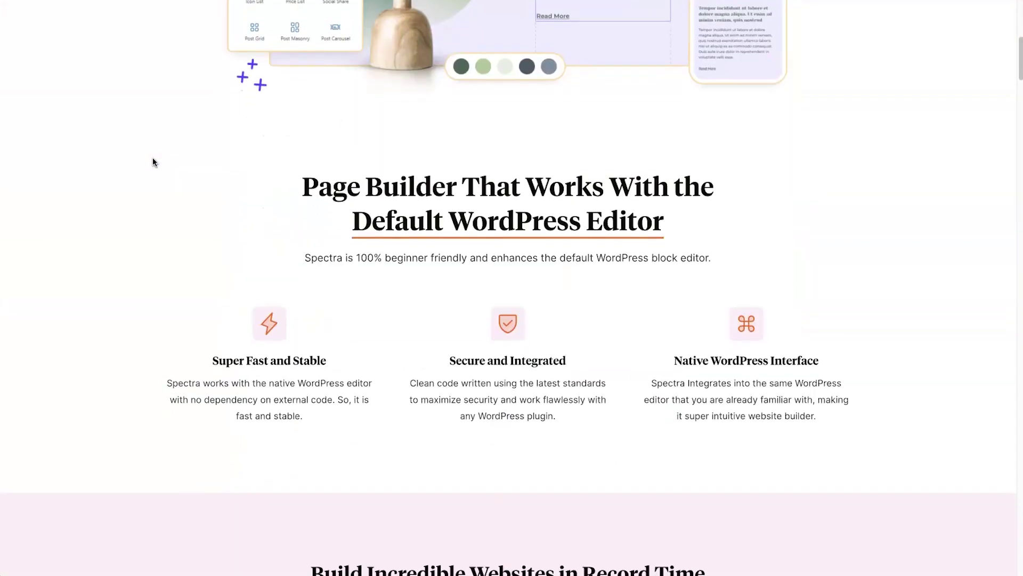
{"action": "scroll", "coordinate": [153, 158], "scroll_direction": "down", "scroll_amount": 2}
{"action": "scroll", "coordinate": [152, 158], "scroll_direction": "down", "scroll_amount": 2}
{"action": "scroll", "coordinate": [152, 158], "scroll_direction": "down", "scroll_amount": 2}
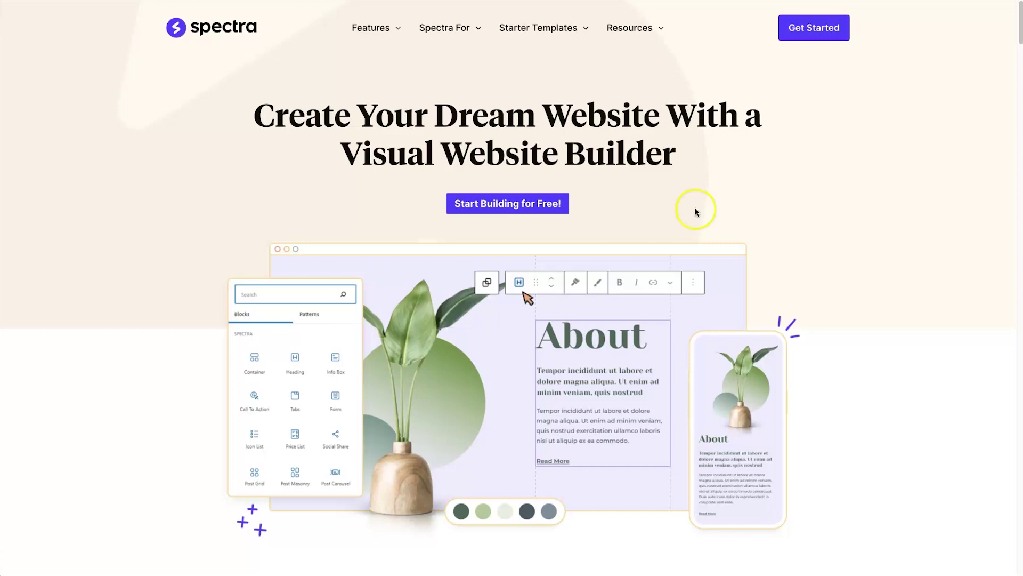
{"action": "scroll", "coordinate": [218, 252], "scroll_direction": "down", "scroll_amount": 5}
{"action": "scroll", "coordinate": [220, 236], "scroll_direction": "down", "scroll_amount": 3}
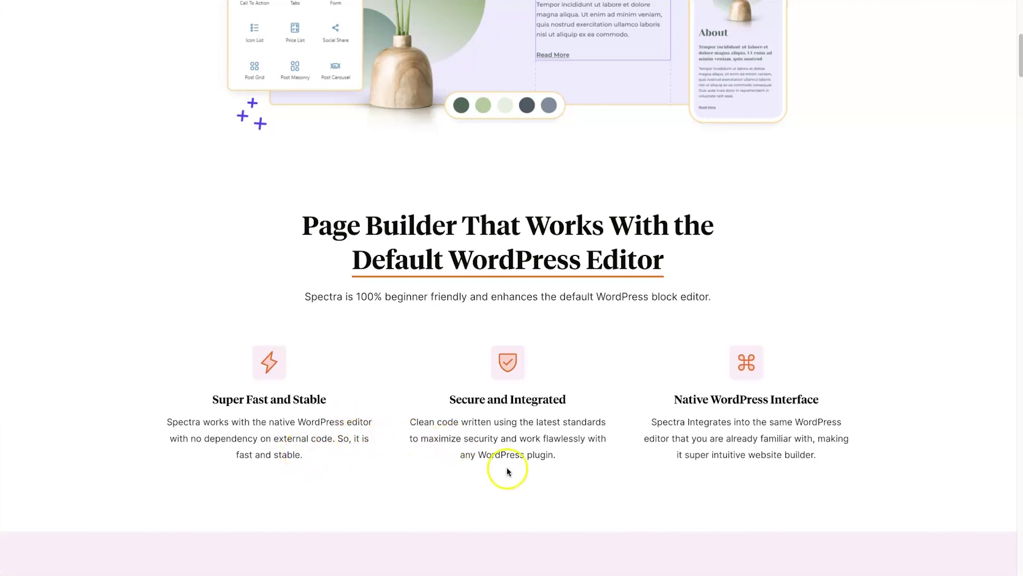
{"action": "scroll", "coordinate": [512, 459], "scroll_direction": "down", "scroll_amount": 4}
{"action": "scroll", "coordinate": [512, 459], "scroll_direction": "down", "scroll_amount": 3}
{"action": "scroll", "coordinate": [512, 458], "scroll_direction": "down", "scroll_amount": 2}
{"action": "scroll", "coordinate": [512, 458], "scroll_direction": "down", "scroll_amount": 3}
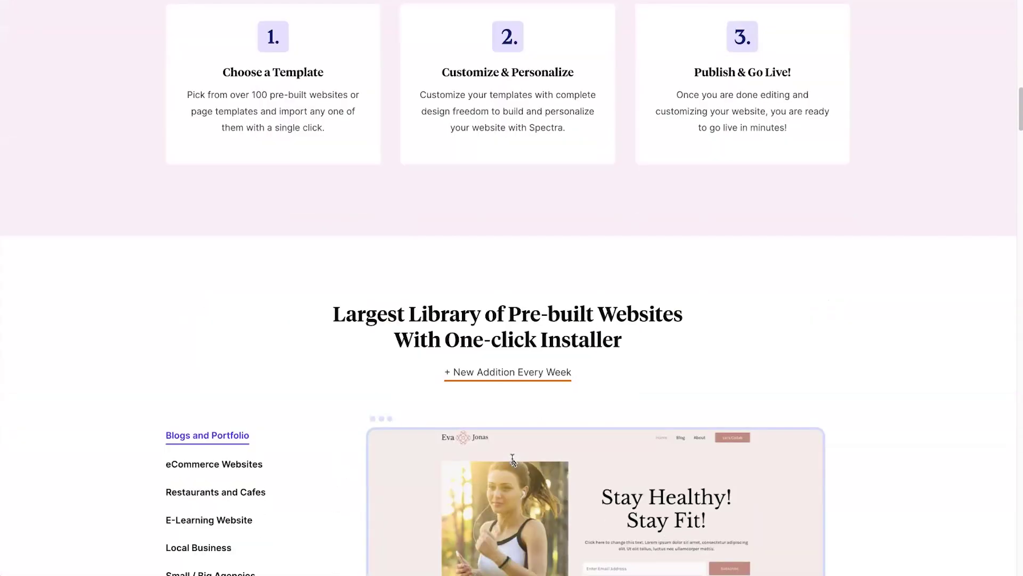
{"action": "scroll", "coordinate": [511, 458], "scroll_direction": "down", "scroll_amount": 3}
{"action": "scroll", "coordinate": [513, 460], "scroll_direction": "down", "scroll_amount": 5}
{"action": "scroll", "coordinate": [514, 462], "scroll_direction": "down", "scroll_amount": 5}
{"action": "scroll", "coordinate": [513, 461], "scroll_direction": "down", "scroll_amount": 2}
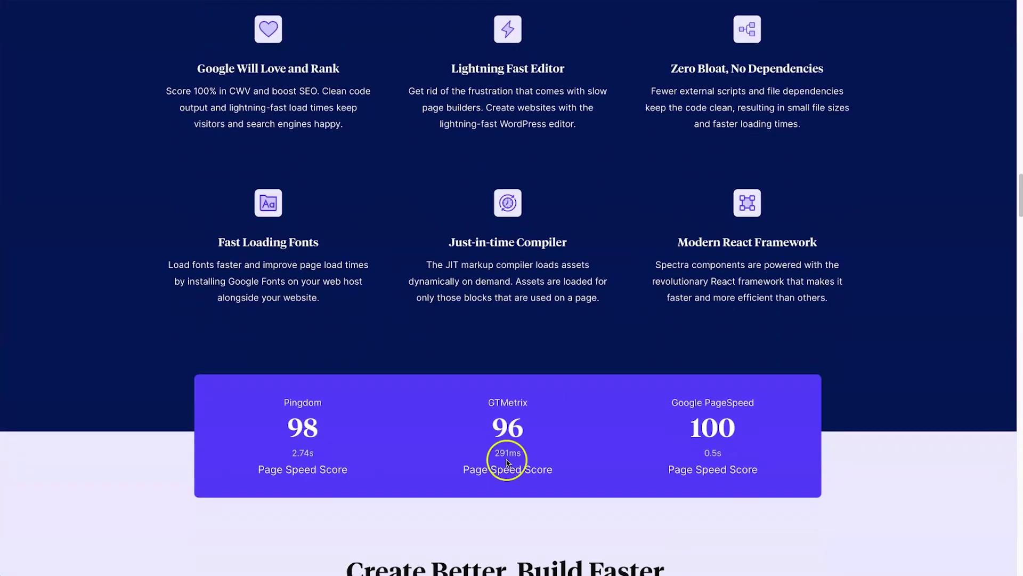
{"action": "scroll", "coordinate": [496, 461], "scroll_direction": "down", "scroll_amount": 2}
- Scroll to Unmatched Performance and highlight the Google PageSpeed 100 and GTMetrix 96 scores
{"action": "left_click_drag", "start_coordinate": [240, 420], "coordinate": [340, 444]}
{"action": "left_click", "coordinate": [362, 453]}
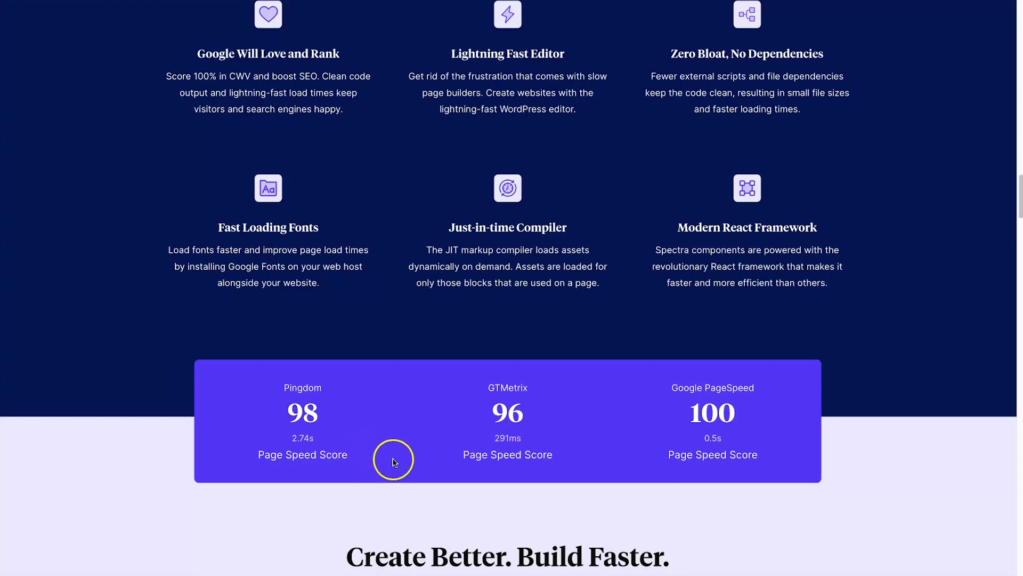
{"action": "left_click_drag", "start_coordinate": [690, 413], "coordinate": [742, 416]}
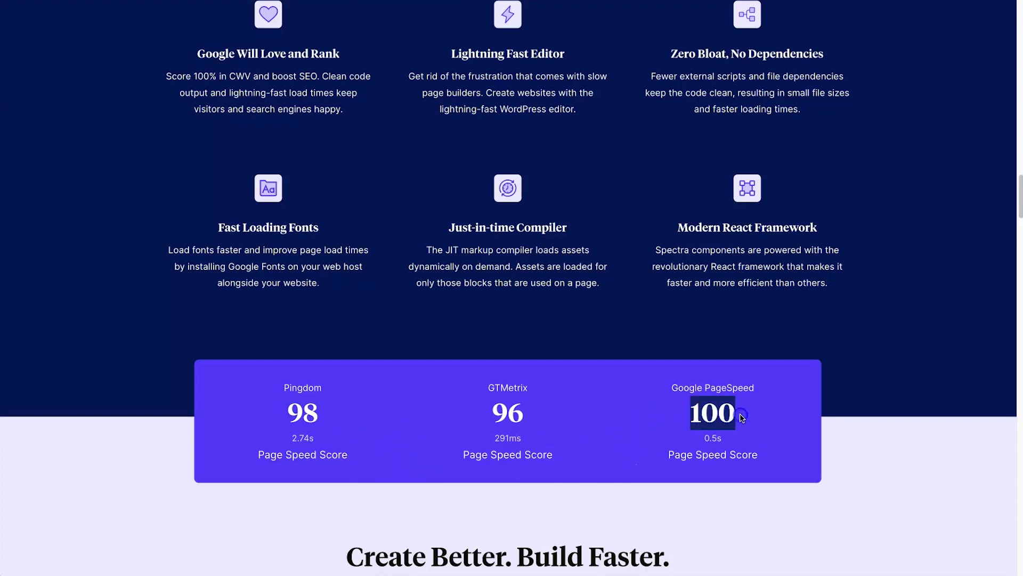
{"action": "left_click_drag", "start_coordinate": [491, 413], "coordinate": [528, 419]}
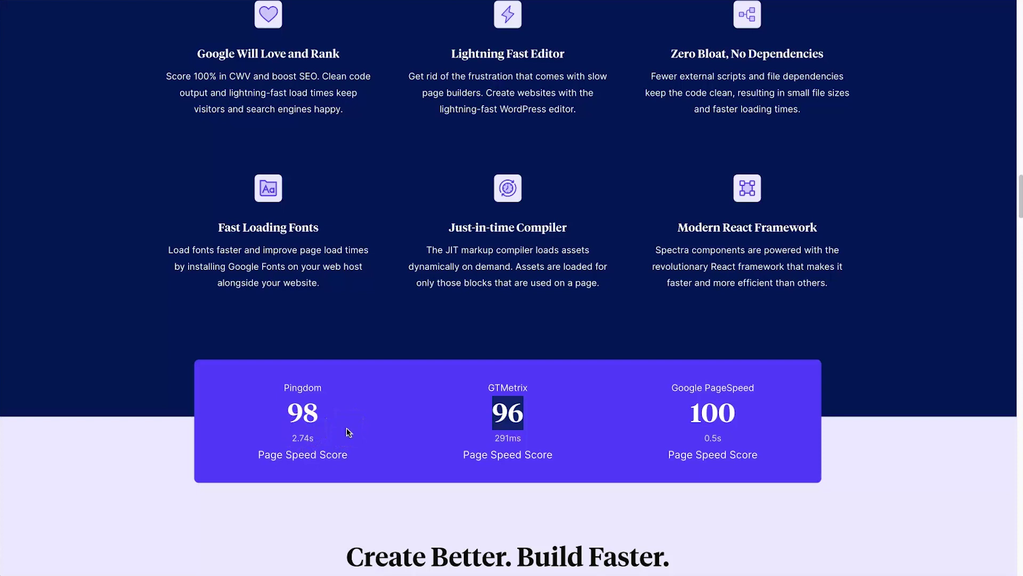
{"action": "left_click", "coordinate": [346, 428]}
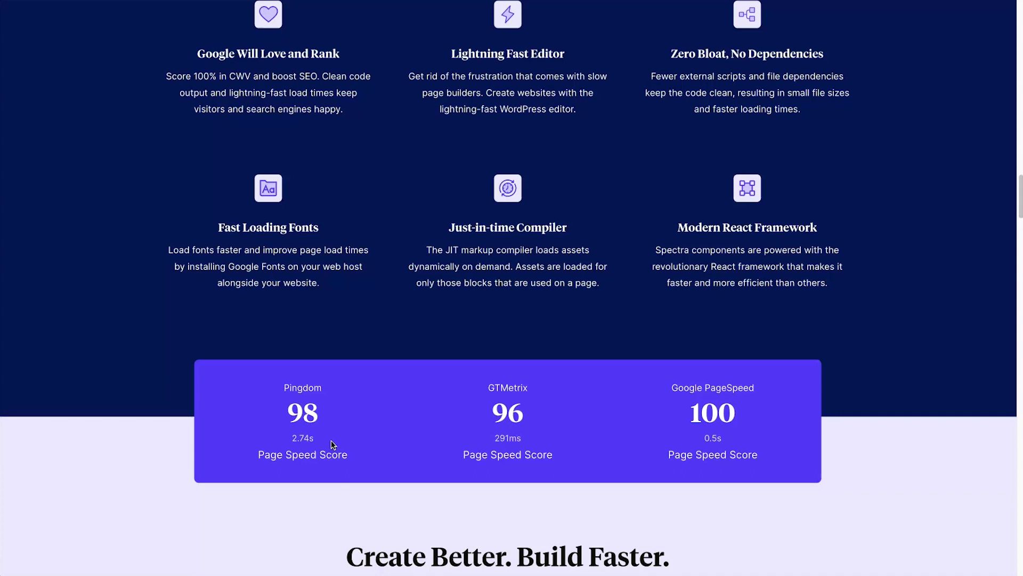
{"action": "scroll", "coordinate": [345, 342], "scroll_direction": "down", "scroll_amount": 5}
{"action": "scroll", "coordinate": [344, 341], "scroll_direction": "down", "scroll_amount": 5}
{"action": "scroll", "coordinate": [344, 341], "scroll_direction": "down", "scroll_amount": 5}
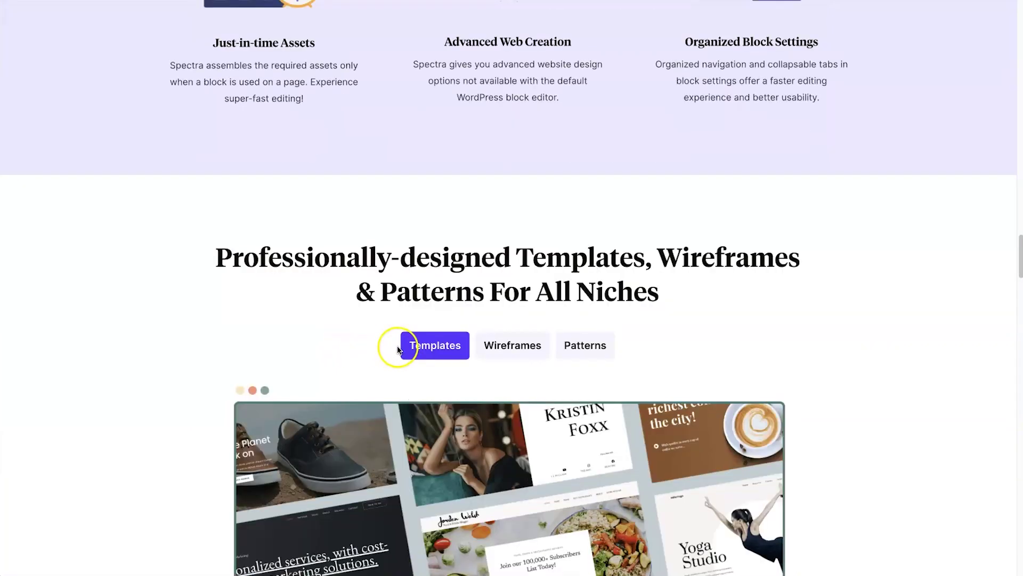
{"action": "scroll", "coordinate": [397, 349], "scroll_direction": "down", "scroll_amount": 3}
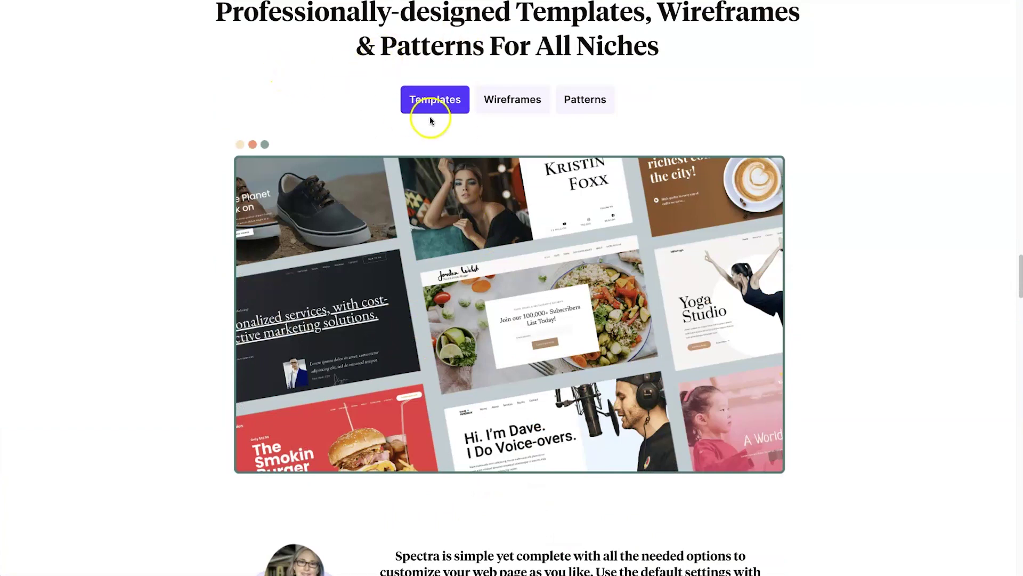
{"action": "scroll", "coordinate": [497, 116], "scroll_direction": "down", "scroll_amount": 10}
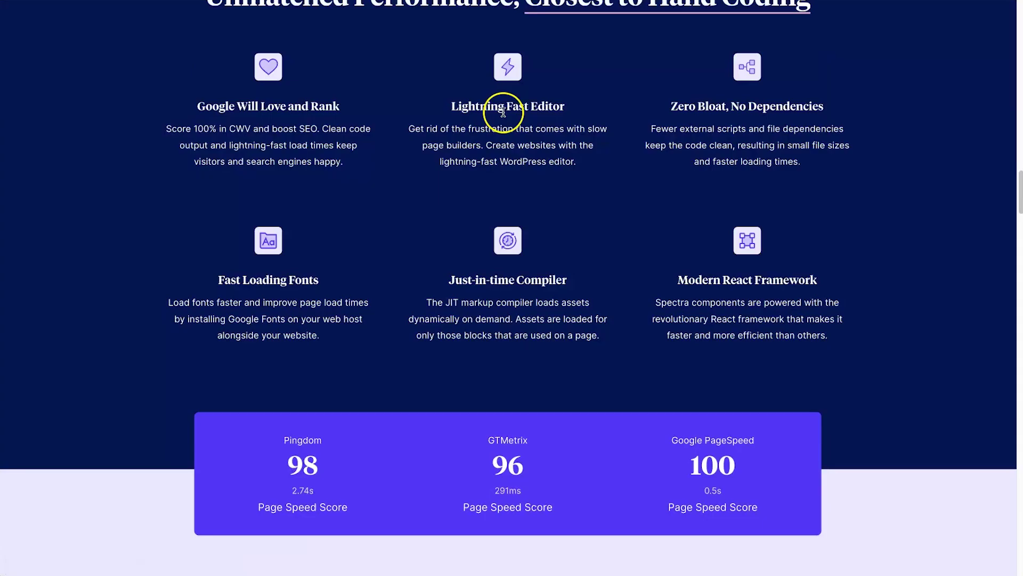
{"action": "scroll", "coordinate": [501, 112], "scroll_direction": "up", "scroll_amount": 5}
{"action": "scroll", "coordinate": [501, 112], "scroll_direction": "up", "scroll_amount": 3}
- Filter the template library to eCommerce Websites, then to Restaurants and Cafes
{"action": "left_click", "coordinate": [214, 120]}
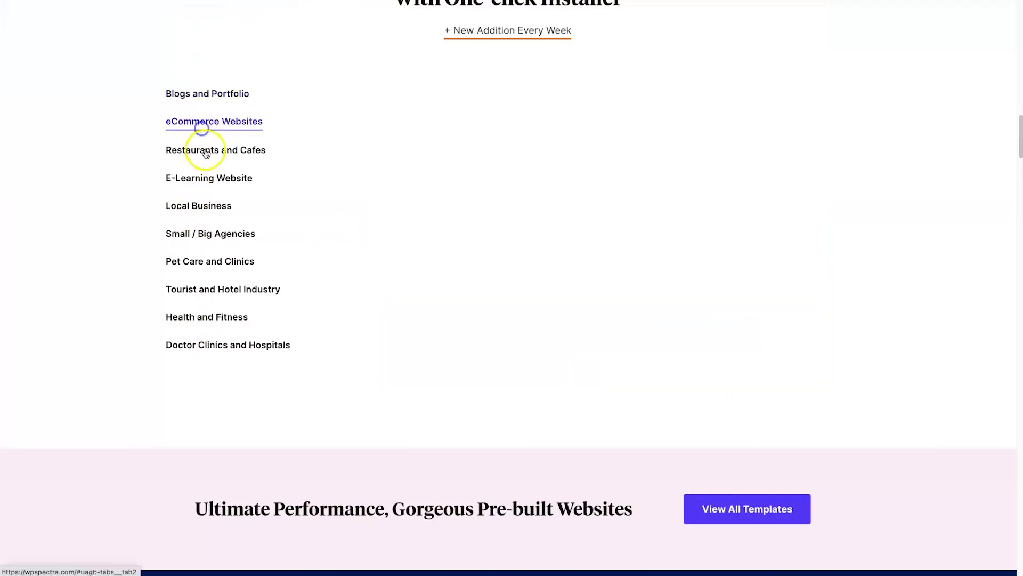
{"action": "left_click", "coordinate": [209, 151]}
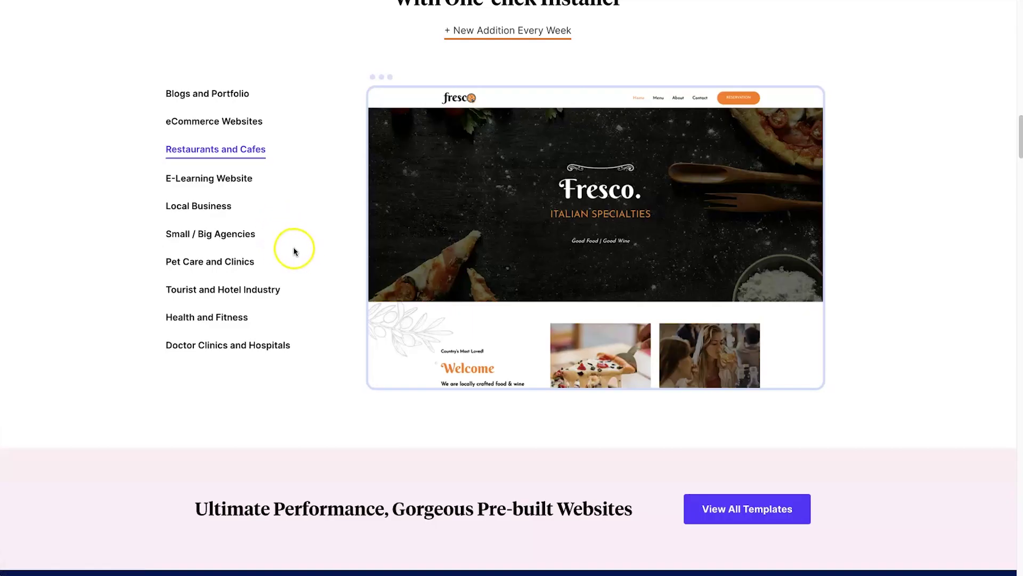
{"action": "scroll", "coordinate": [257, 235], "scroll_direction": "down", "scroll_amount": 5}
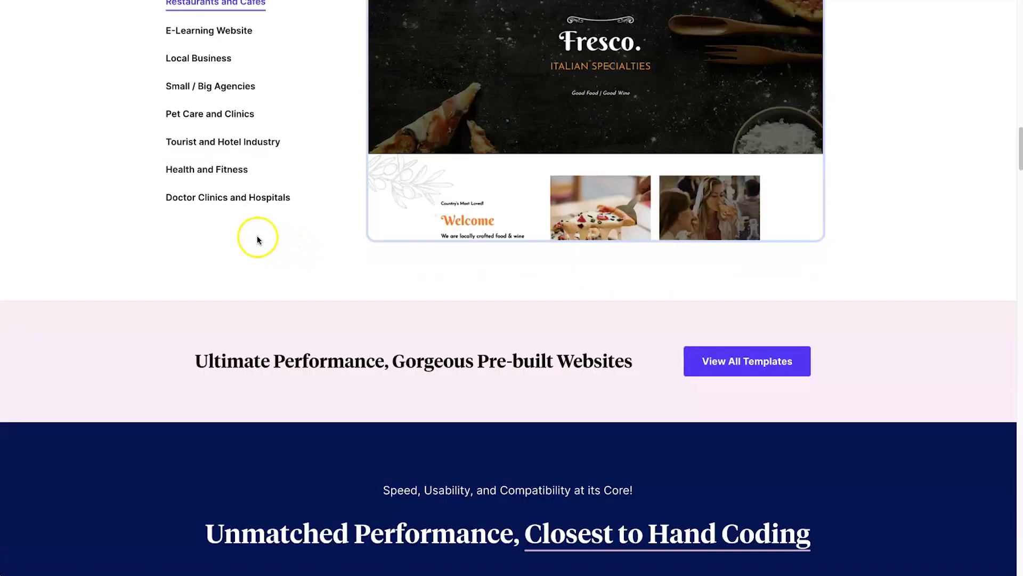
{"action": "scroll", "coordinate": [257, 237], "scroll_direction": "down", "scroll_amount": 10}
{"action": "scroll", "coordinate": [257, 236], "scroll_direction": "down", "scroll_amount": 10}
{"action": "scroll", "coordinate": [257, 238], "scroll_direction": "down", "scroll_amount": 8}
{"action": "scroll", "coordinate": [703, 316], "scroll_direction": "down", "scroll_amount": 8}
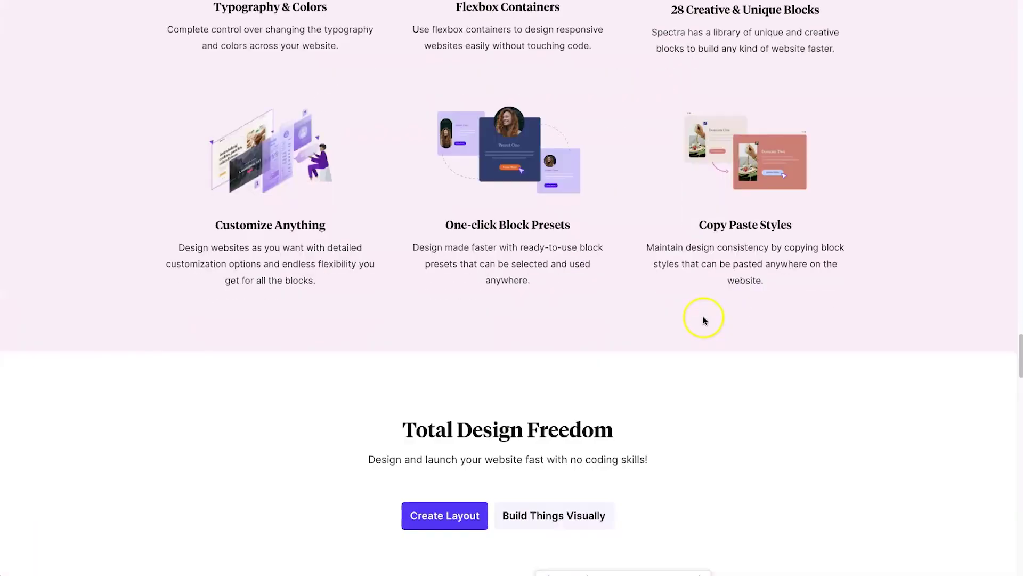
{"action": "scroll", "coordinate": [702, 316], "scroll_direction": "down", "scroll_amount": 5}
{"action": "scroll", "coordinate": [703, 320], "scroll_direction": "down", "scroll_amount": 5}
{"action": "scroll", "coordinate": [703, 320], "scroll_direction": "down", "scroll_amount": 10}
{"action": "scroll", "coordinate": [703, 319], "scroll_direction": "down", "scroll_amount": 8}
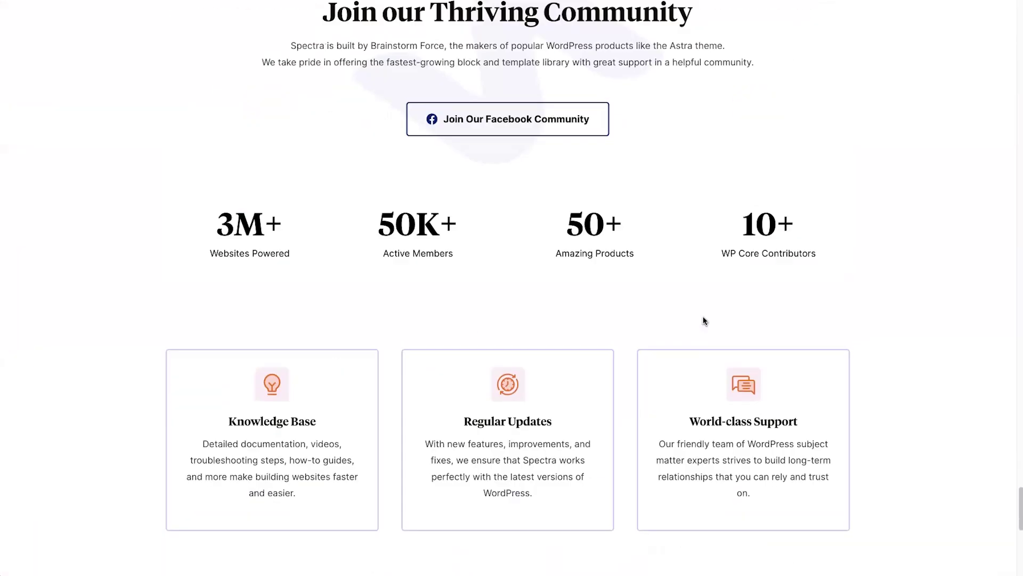
{"action": "scroll", "coordinate": [704, 320], "scroll_direction": "down", "scroll_amount": 8}
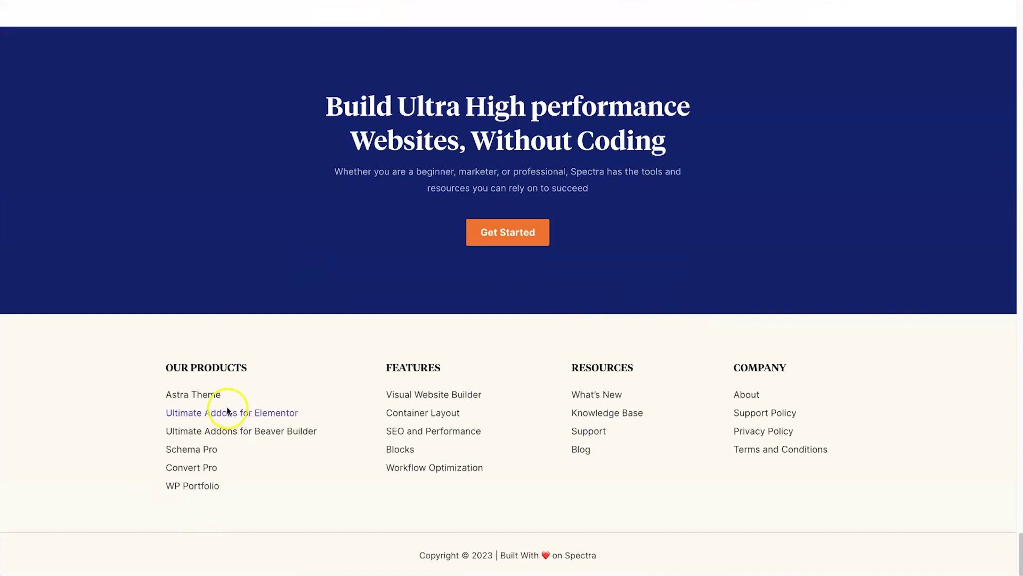
{"action": "triple_click", "coordinate": [252, 390]}
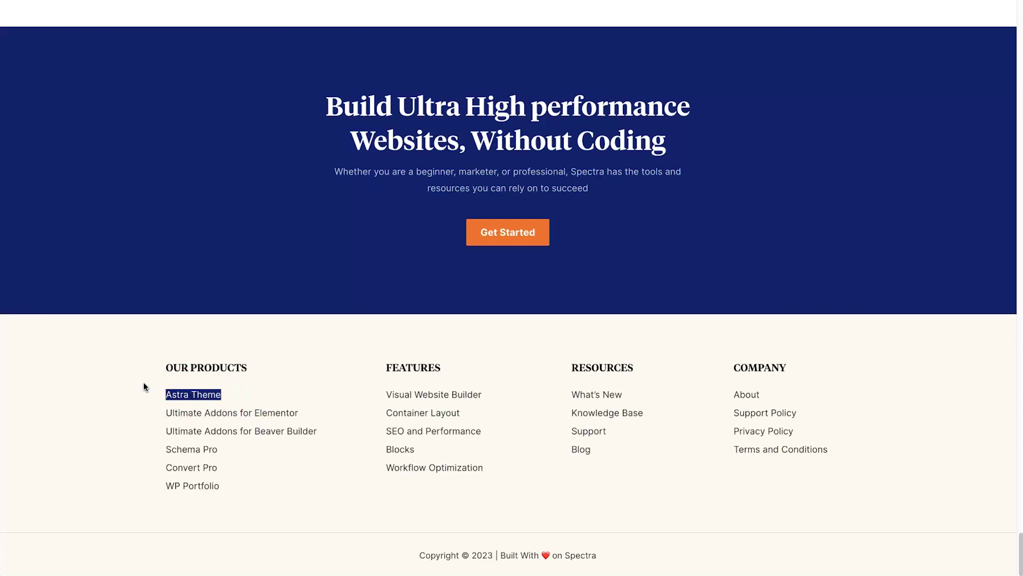
{"action": "left_click", "coordinate": [224, 394]}
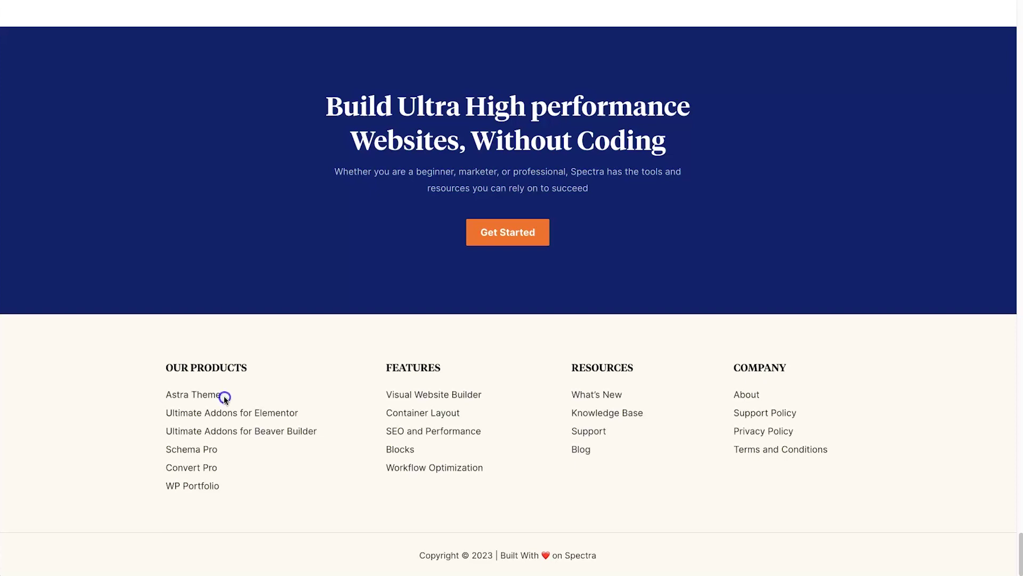
{"action": "left_click_drag", "start_coordinate": [222, 394], "coordinate": [165, 395]}
{"action": "left_click", "coordinate": [259, 395]}
{"action": "left_click_drag", "start_coordinate": [220, 450], "coordinate": [158, 451]}
{"action": "left_click", "coordinate": [291, 451]}
{"action": "scroll", "coordinate": [312, 416], "scroll_direction": "up", "scroll_amount": 3}
{"action": "scroll", "coordinate": [313, 416], "scroll_direction": "up", "scroll_amount": 5}
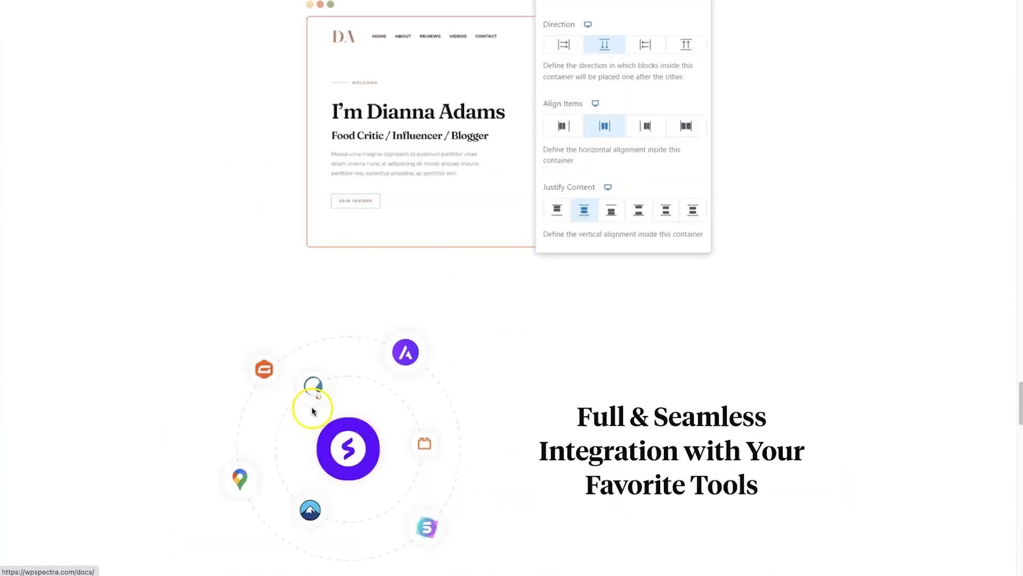
{"action": "scroll", "coordinate": [312, 409], "scroll_direction": "up", "scroll_amount": 5}
{"action": "scroll", "coordinate": [313, 410], "scroll_direction": "up", "scroll_amount": 4}
{"action": "scroll", "coordinate": [311, 407], "scroll_direction": "up", "scroll_amount": 5}
{"action": "scroll", "coordinate": [309, 407], "scroll_direction": "up", "scroll_amount": 5}
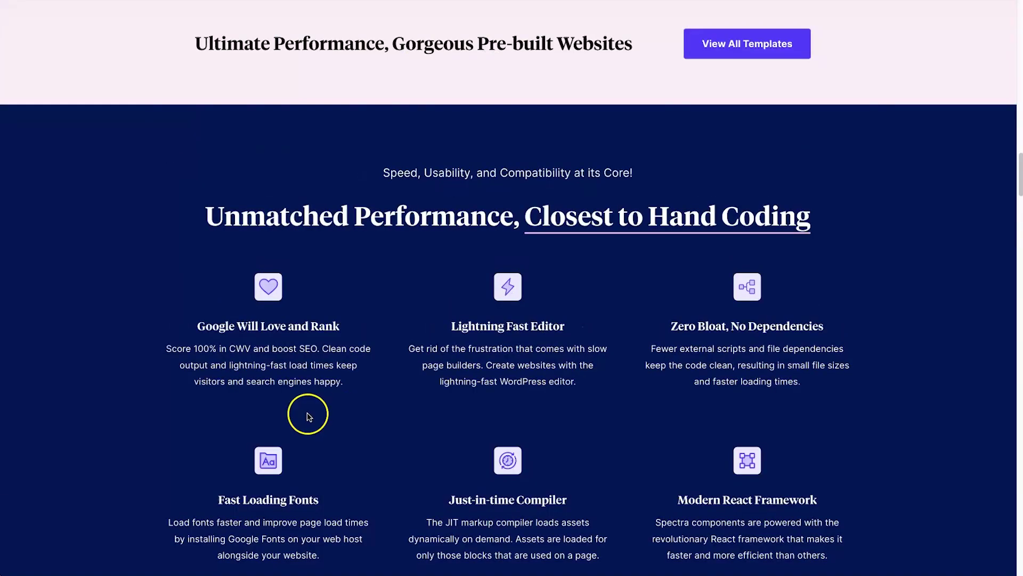
{"action": "scroll", "coordinate": [307, 415], "scroll_direction": "up", "scroll_amount": 6}
{"action": "scroll", "coordinate": [307, 413], "scroll_direction": "up", "scroll_amount": 5}
{"action": "scroll", "coordinate": [307, 413], "scroll_direction": "up", "scroll_amount": 4}
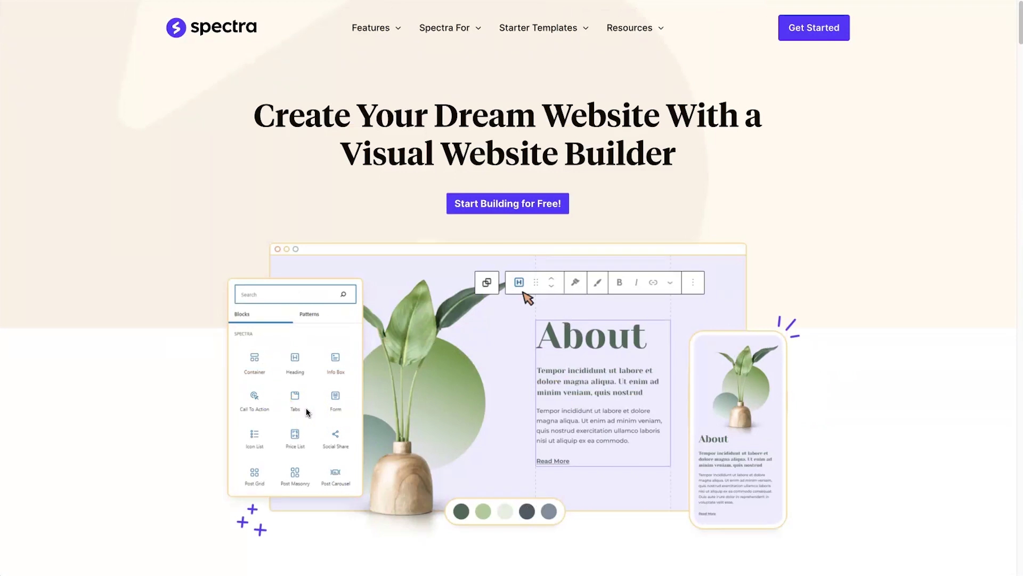
{"action": "left_click", "coordinate": [225, 173]}
{"action": "mouse_move", "coordinate": [377, 28]}
{"action": "left_click", "coordinate": [404, 115]}
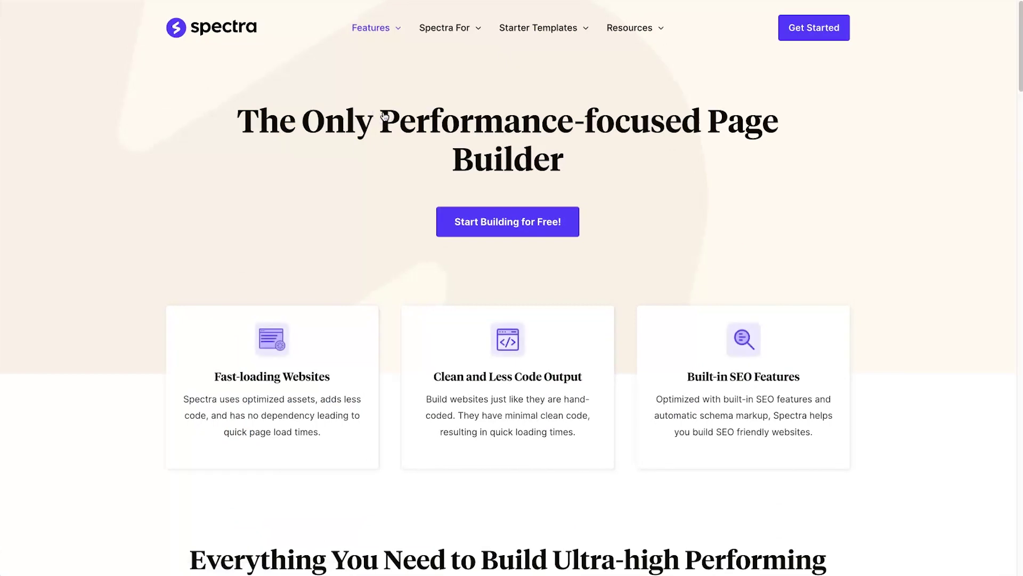
{"action": "left_click_drag", "start_coordinate": [181, 365], "coordinate": [264, 365]}
{"action": "left_click", "coordinate": [341, 367]}
{"action": "mouse_move", "coordinate": [433, 376]}
{"action": "left_mouse_down"}
{"action": "mouse_move", "coordinate": [574, 376]}
{"action": "mouse_move", "coordinate": [549, 378]}
{"action": "left_mouse_up"}
{"action": "left_click", "coordinate": [561, 375]}
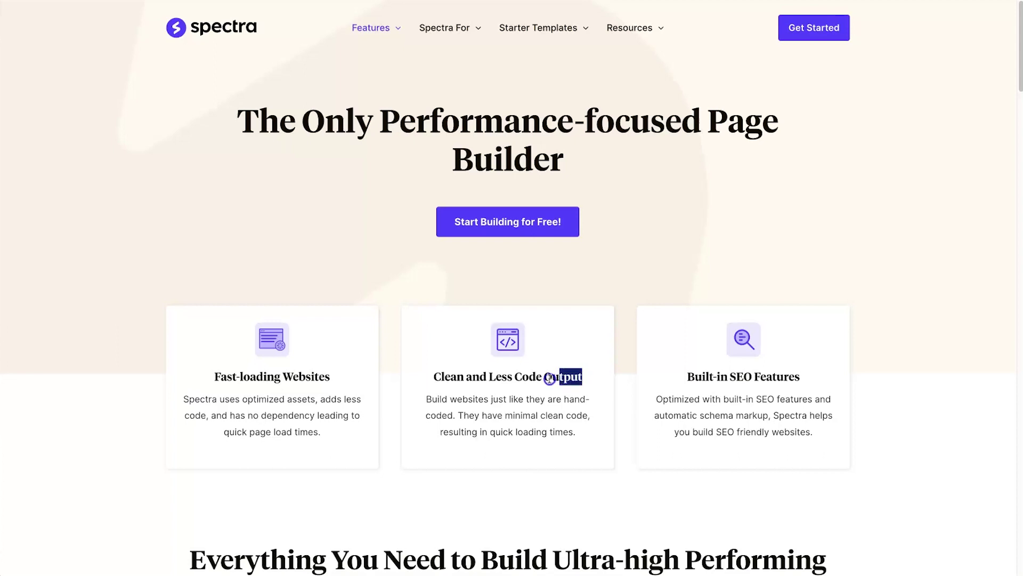
{"action": "left_click", "coordinate": [552, 383]}
{"action": "left_click_drag", "start_coordinate": [686, 378], "coordinate": [795, 377]}
{"action": "left_click", "coordinate": [795, 381]}
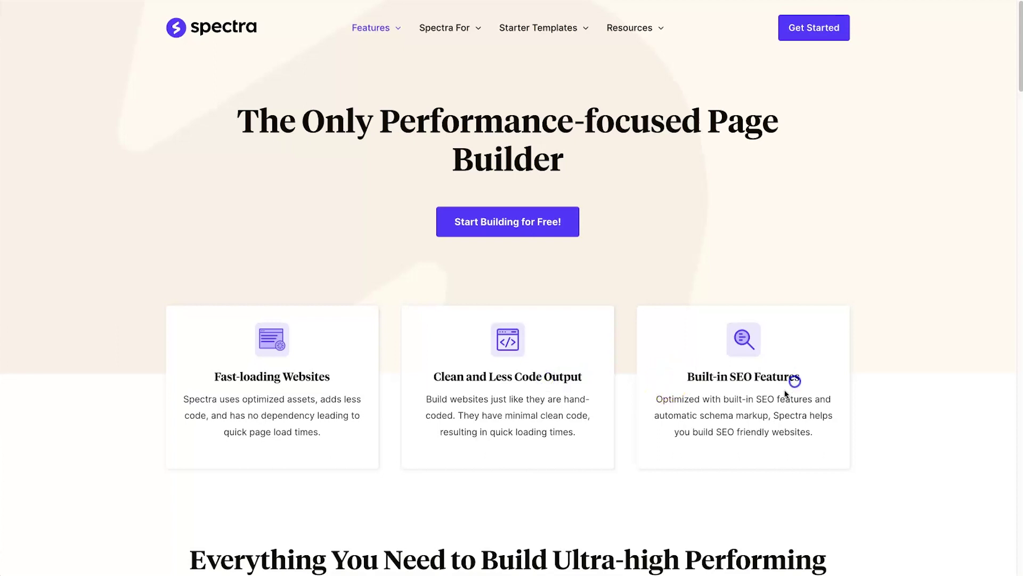
{"action": "left_click_drag", "start_coordinate": [700, 415], "coordinate": [768, 415]}
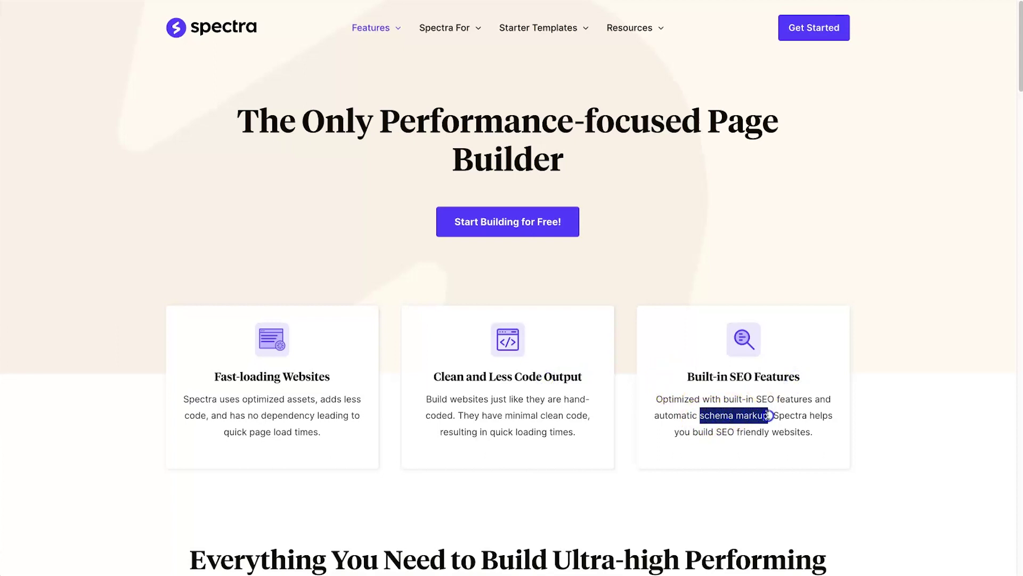
{"action": "double_click", "coordinate": [775, 377]}
{"action": "left_click", "coordinate": [765, 398]}
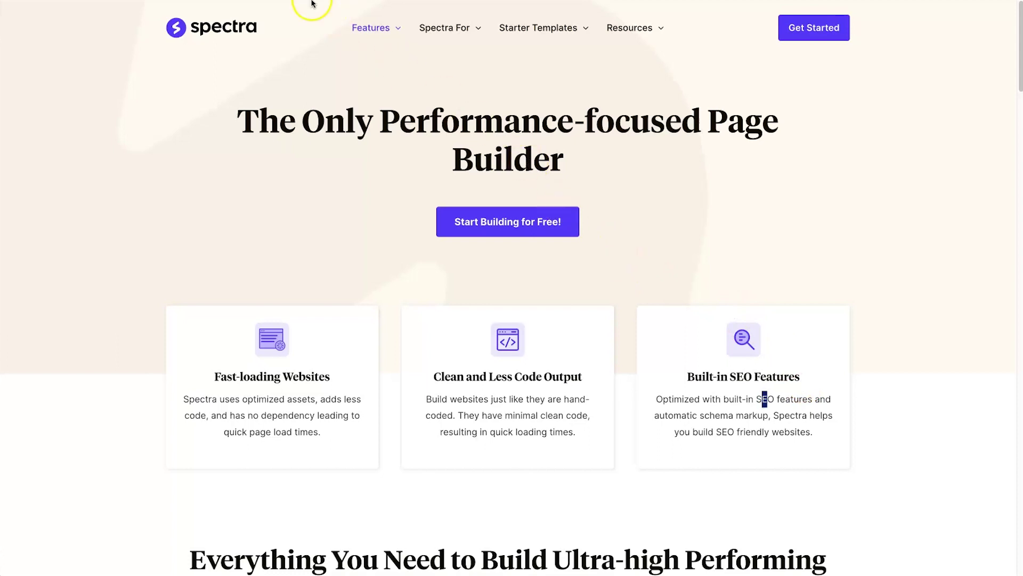
- Go to the Spectra Blocks page and open the Form block's feature page
{"action": "left_click", "coordinate": [371, 27]}
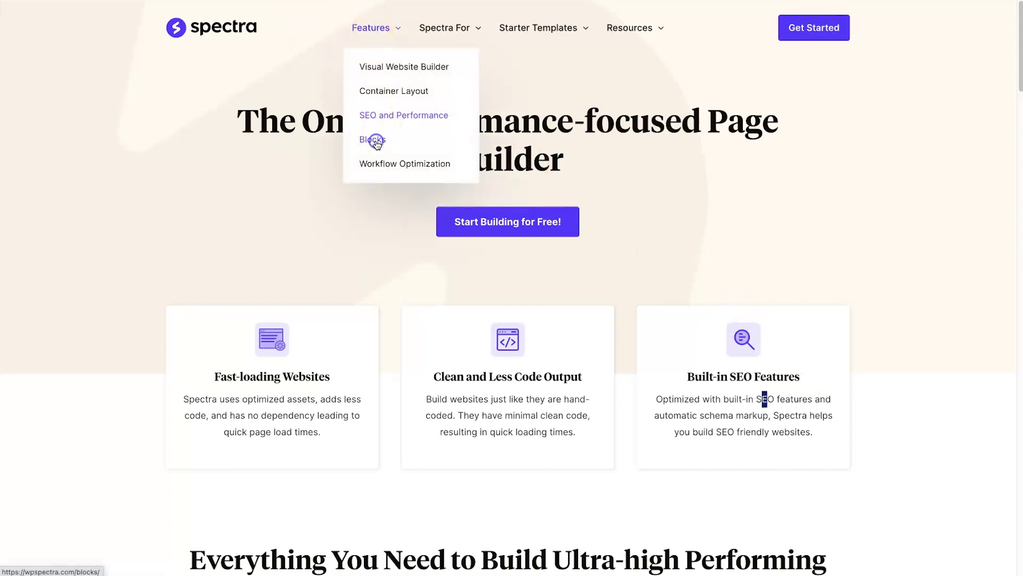
{"action": "left_click", "coordinate": [373, 138]}
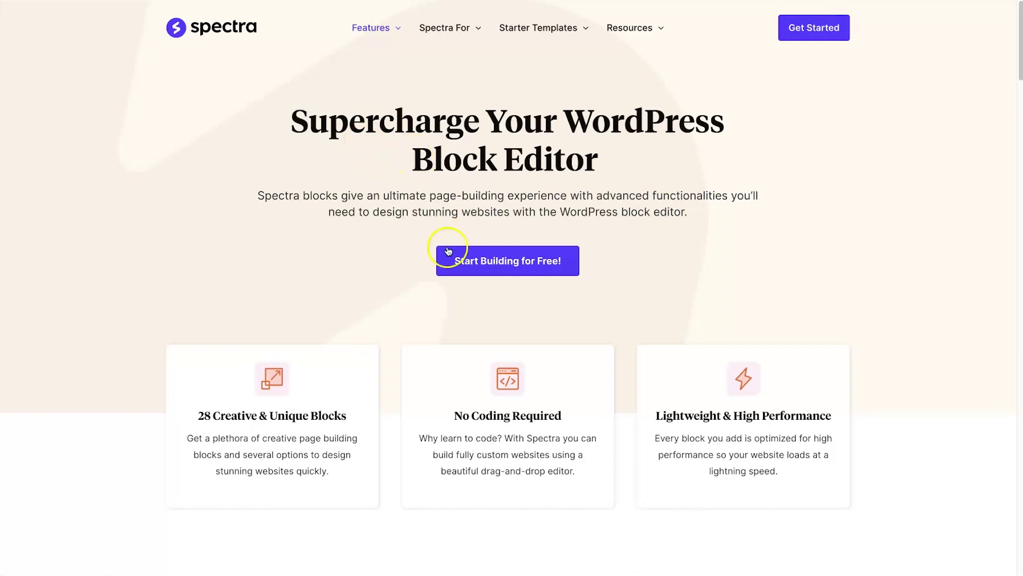
{"action": "scroll", "coordinate": [460, 267], "scroll_direction": "down", "scroll_amount": 2}
{"action": "scroll", "coordinate": [461, 267], "scroll_direction": "down", "scroll_amount": 5}
{"action": "scroll", "coordinate": [462, 264], "scroll_direction": "down", "scroll_amount": 3}
{"action": "scroll", "coordinate": [462, 265], "scroll_direction": "down", "scroll_amount": 5}
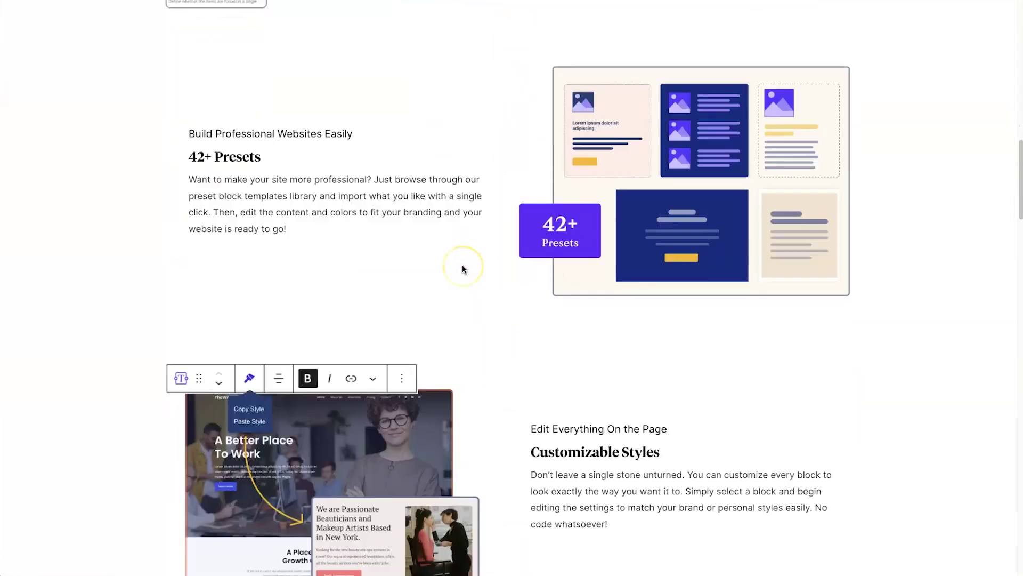
{"action": "scroll", "coordinate": [462, 264], "scroll_direction": "down", "scroll_amount": 3}
{"action": "scroll", "coordinate": [463, 263], "scroll_direction": "down", "scroll_amount": 3}
{"action": "scroll", "coordinate": [471, 256], "scroll_direction": "down", "scroll_amount": 5}
{"action": "scroll", "coordinate": [471, 256], "scroll_direction": "down", "scroll_amount": 1}
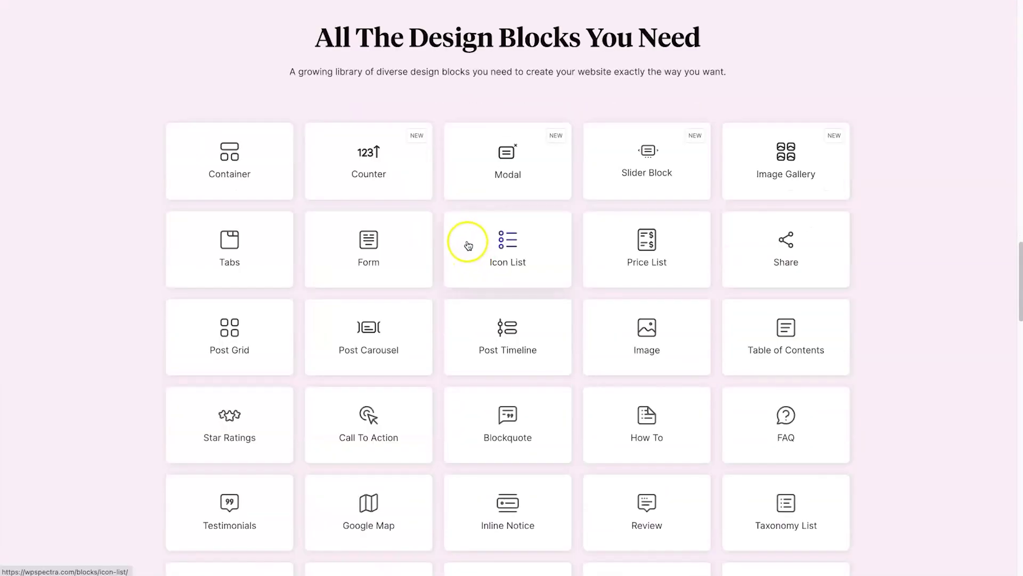
{"action": "left_click", "coordinate": [345, 243]}
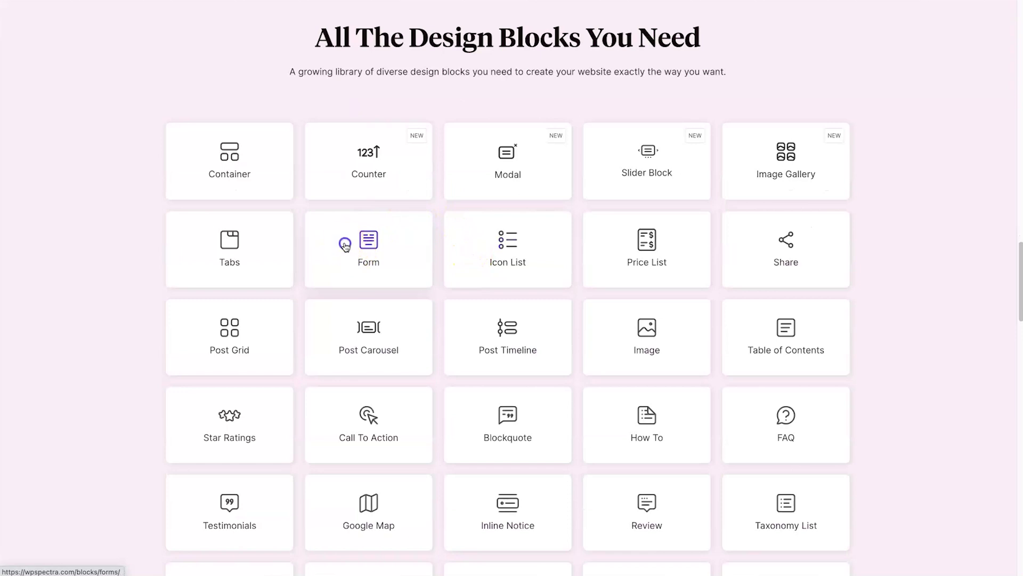
{"action": "scroll", "coordinate": [347, 242], "scroll_direction": "down", "scroll_amount": 4}
{"action": "scroll", "coordinate": [353, 239], "scroll_direction": "down", "scroll_amount": 3}
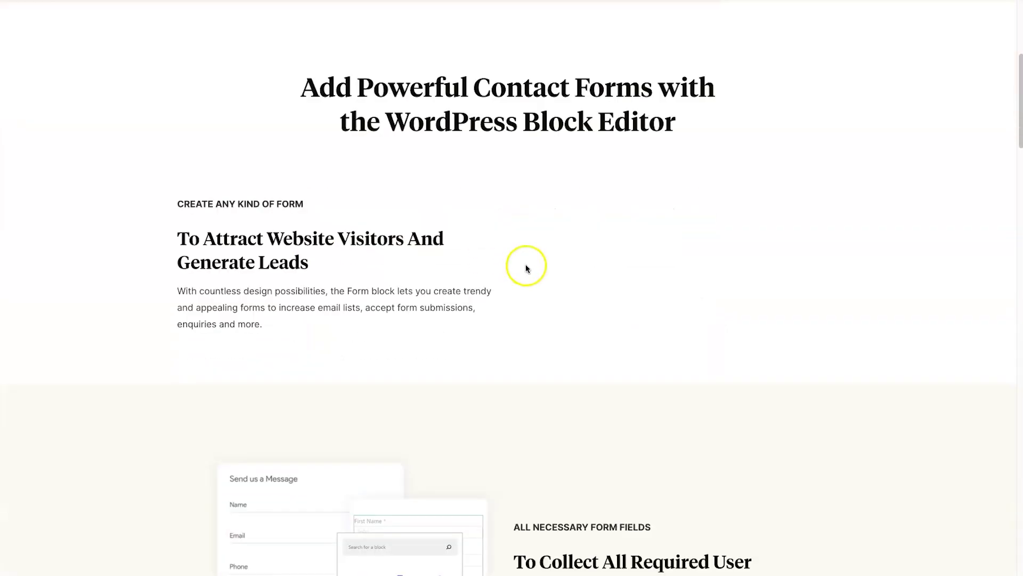
{"action": "scroll", "coordinate": [528, 264], "scroll_direction": "down", "scroll_amount": 5}
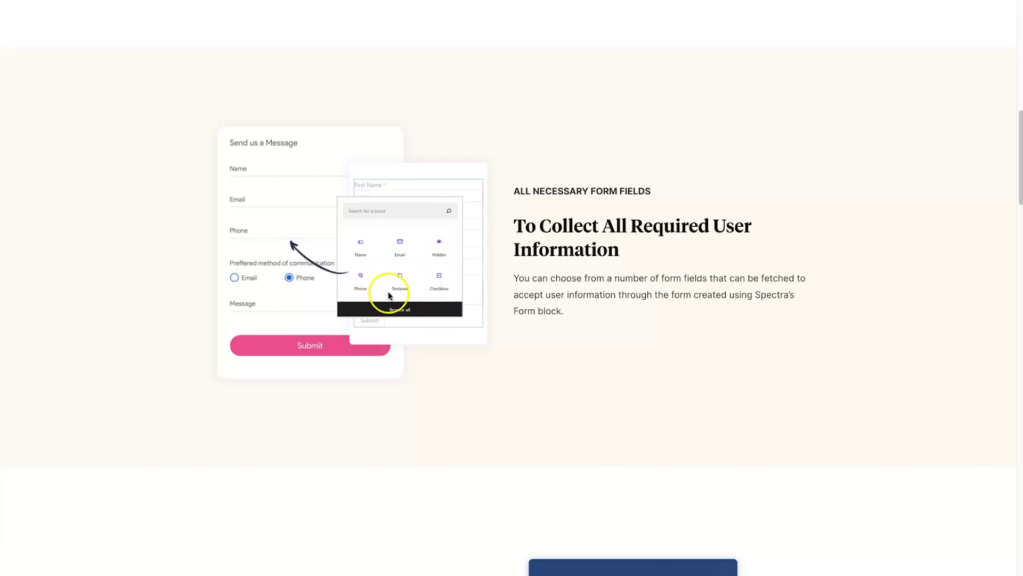
{"action": "scroll", "coordinate": [385, 283], "scroll_direction": "down", "scroll_amount": 5}
{"action": "scroll", "coordinate": [373, 296], "scroll_direction": "down", "scroll_amount": 5}
{"action": "scroll", "coordinate": [373, 295], "scroll_direction": "down", "scroll_amount": 3}
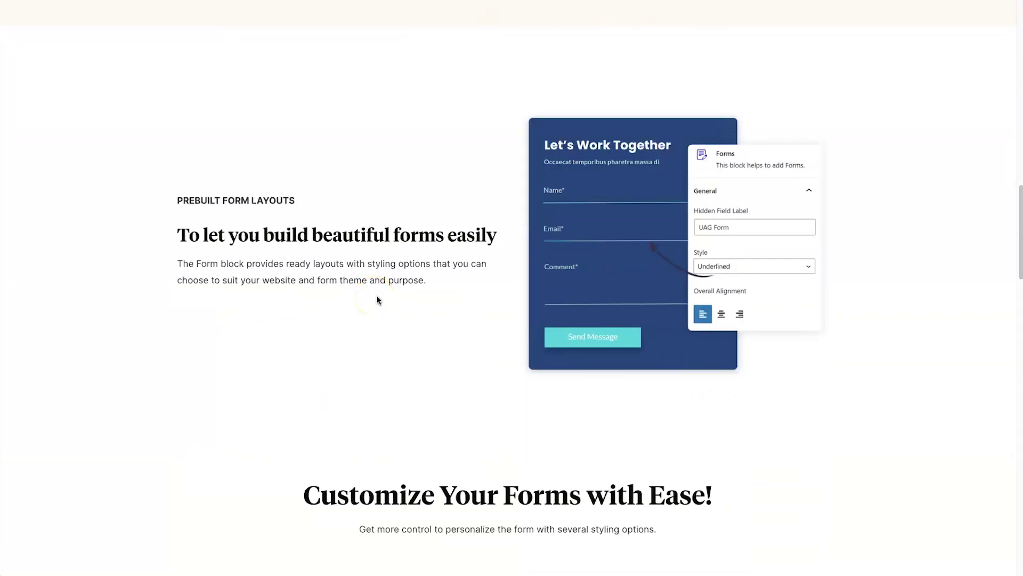
{"action": "scroll", "coordinate": [480, 280], "scroll_direction": "down", "scroll_amount": 5}
{"action": "scroll", "coordinate": [461, 259], "scroll_direction": "down", "scroll_amount": 4}
{"action": "scroll", "coordinate": [461, 260], "scroll_direction": "down", "scroll_amount": 1}
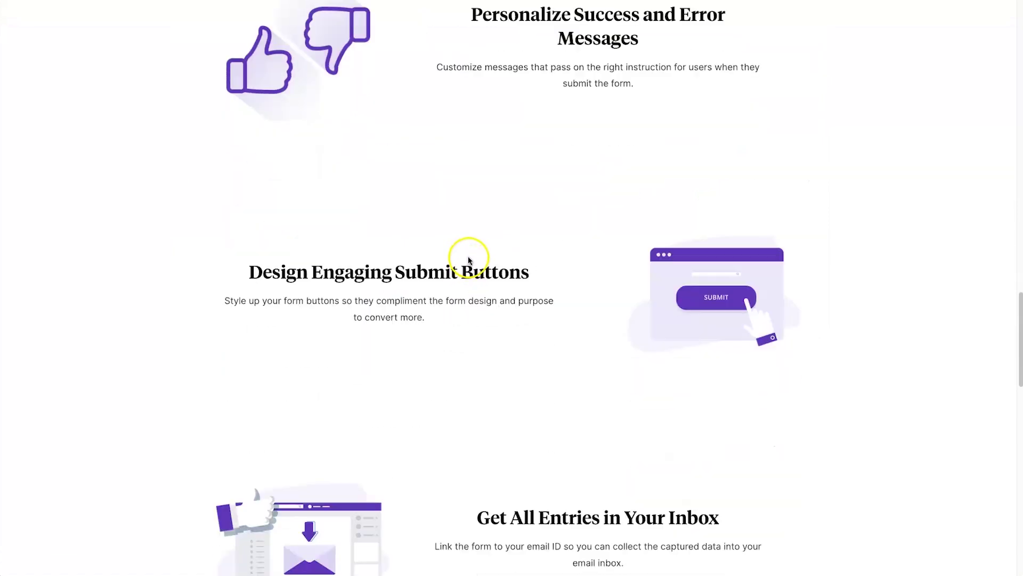
{"action": "scroll", "coordinate": [466, 261], "scroll_direction": "down", "scroll_amount": 2}
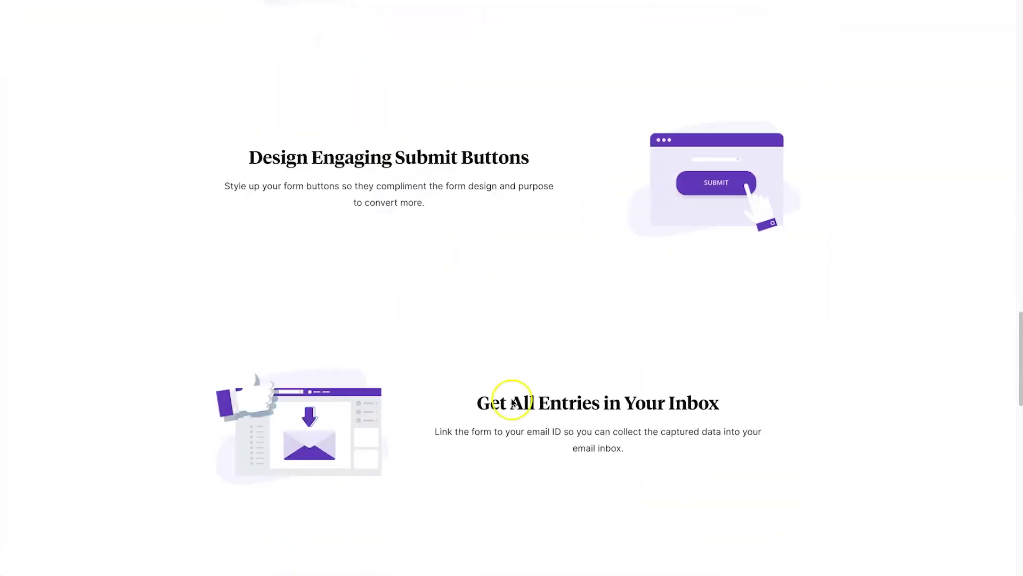
{"action": "left_click_drag", "start_coordinate": [478, 402], "coordinate": [758, 410]}
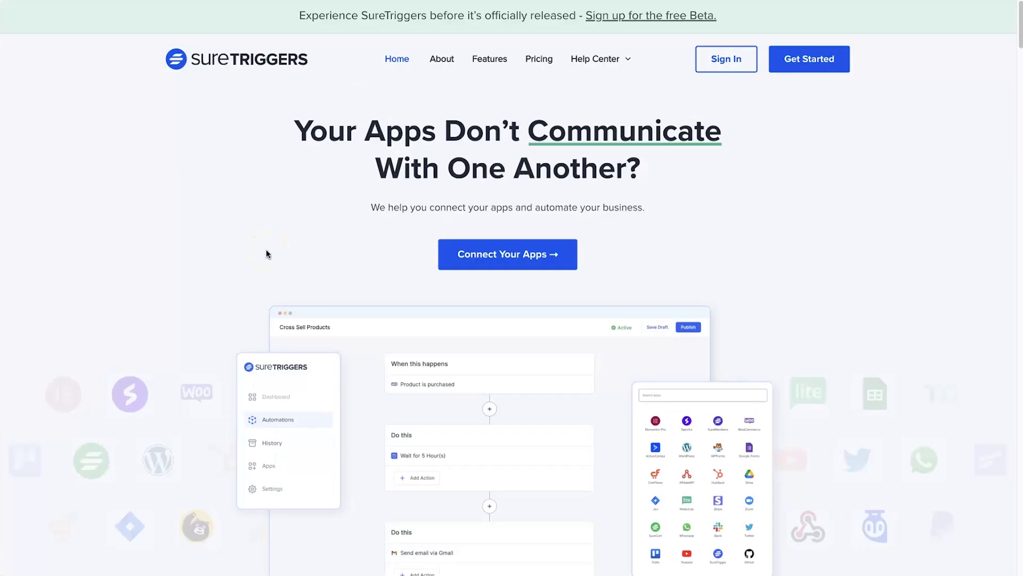
- Open the SureTriggers pricing page and highlight the Agency plan's $0 price
{"action": "left_click", "coordinate": [539, 64]}
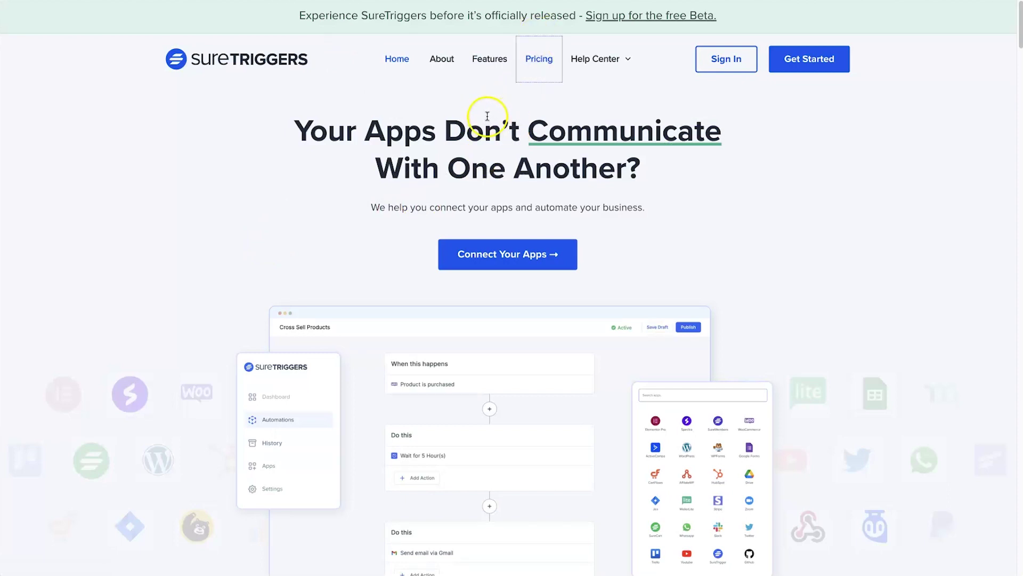
{"action": "scroll", "coordinate": [608, 256], "scroll_direction": "down", "scroll_amount": 2}
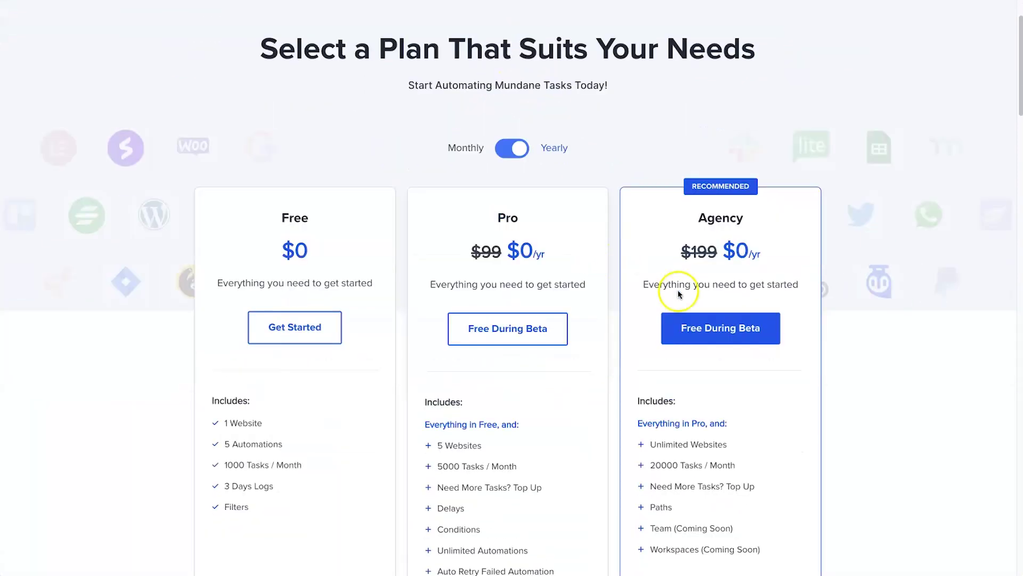
{"action": "left_click_drag", "start_coordinate": [732, 253], "coordinate": [748, 252]}
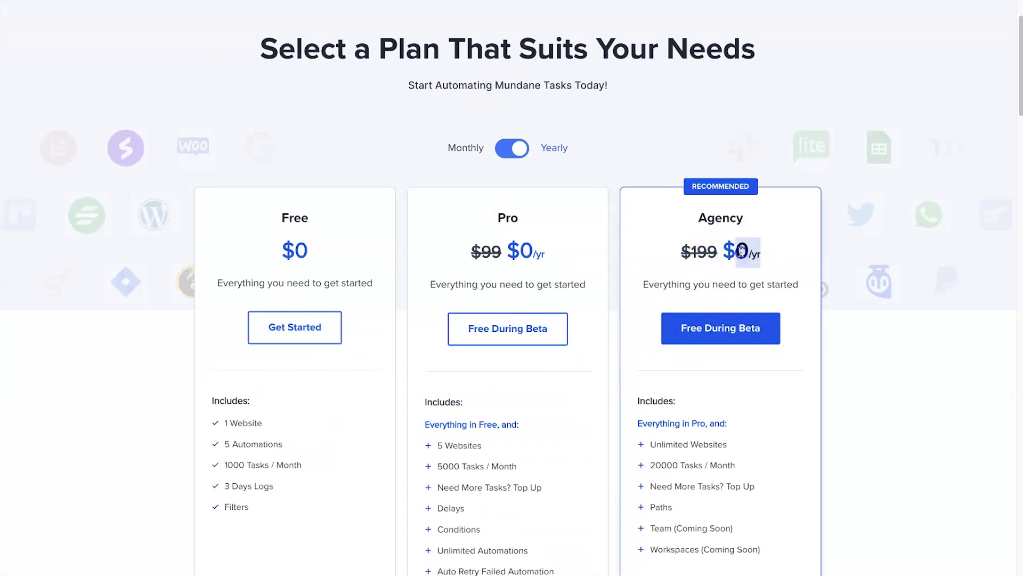
{"action": "left_click", "coordinate": [655, 259]}
{"action": "scroll", "coordinate": [655, 273], "scroll_direction": "down", "scroll_amount": 1}
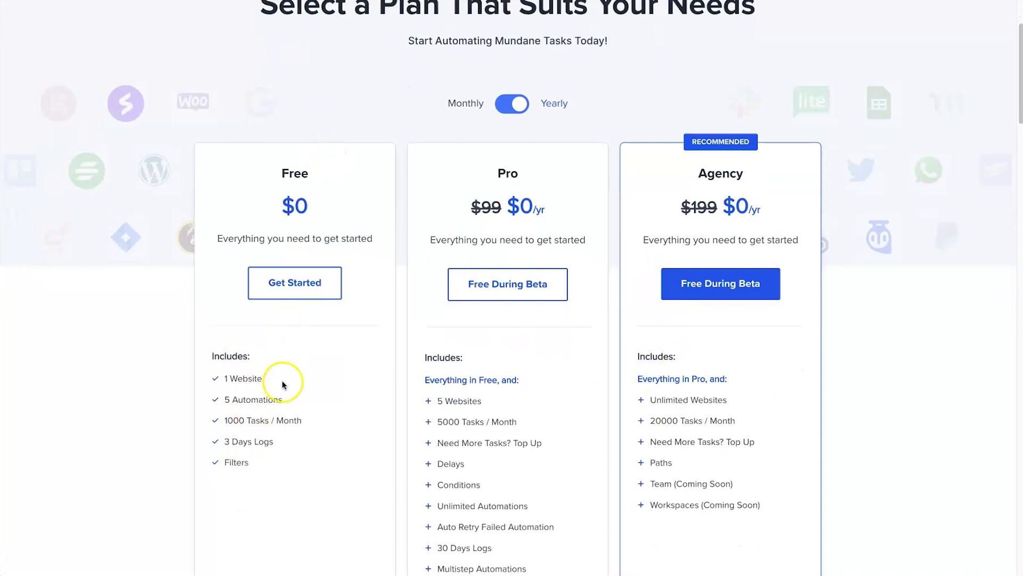
{"action": "scroll", "coordinate": [284, 384], "scroll_direction": "up", "scroll_amount": 3}
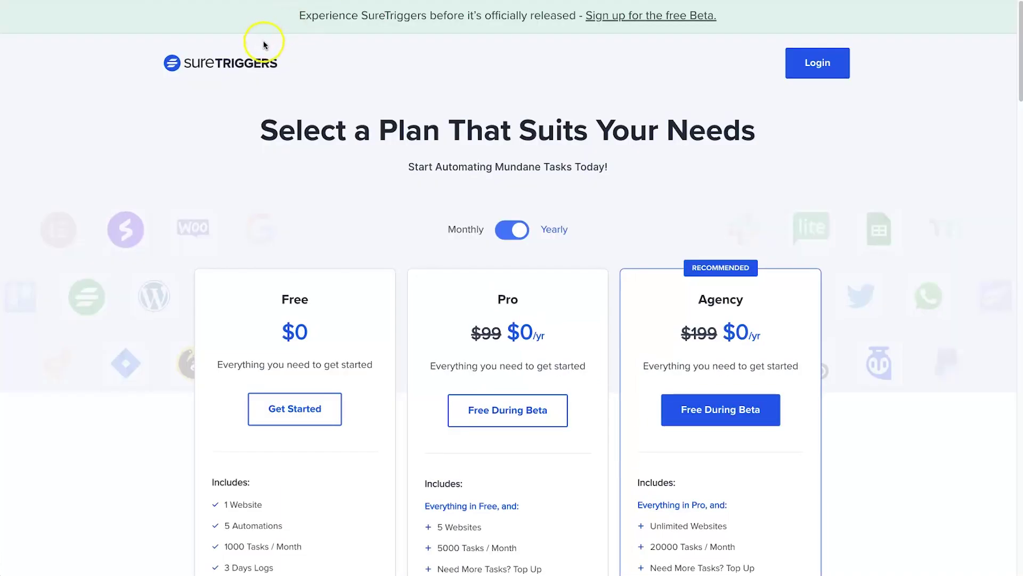
{"action": "scroll", "coordinate": [290, 149], "scroll_direction": "down", "scroll_amount": 1}
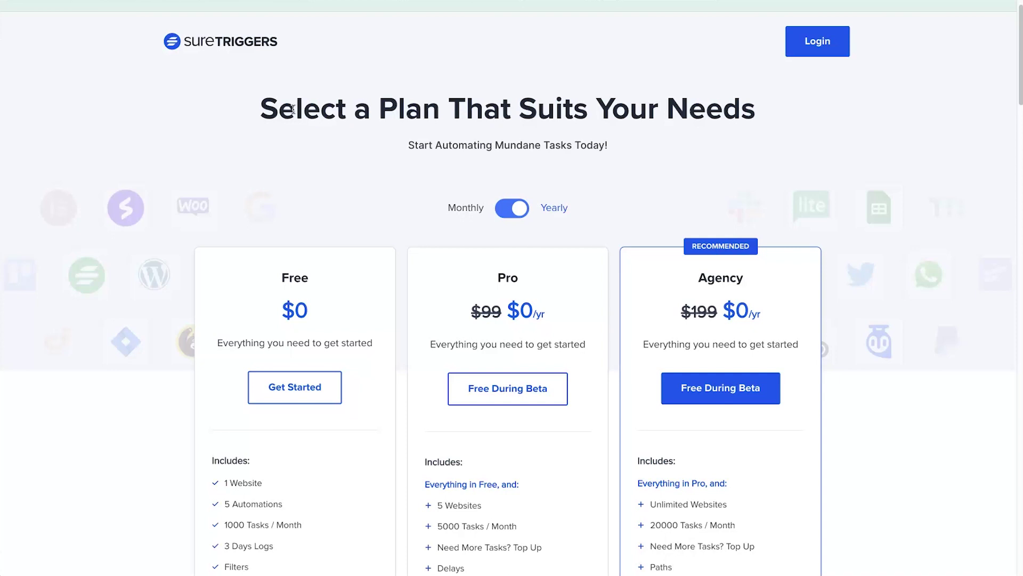
{"action": "scroll", "coordinate": [293, 109], "scroll_direction": "up", "scroll_amount": 1}
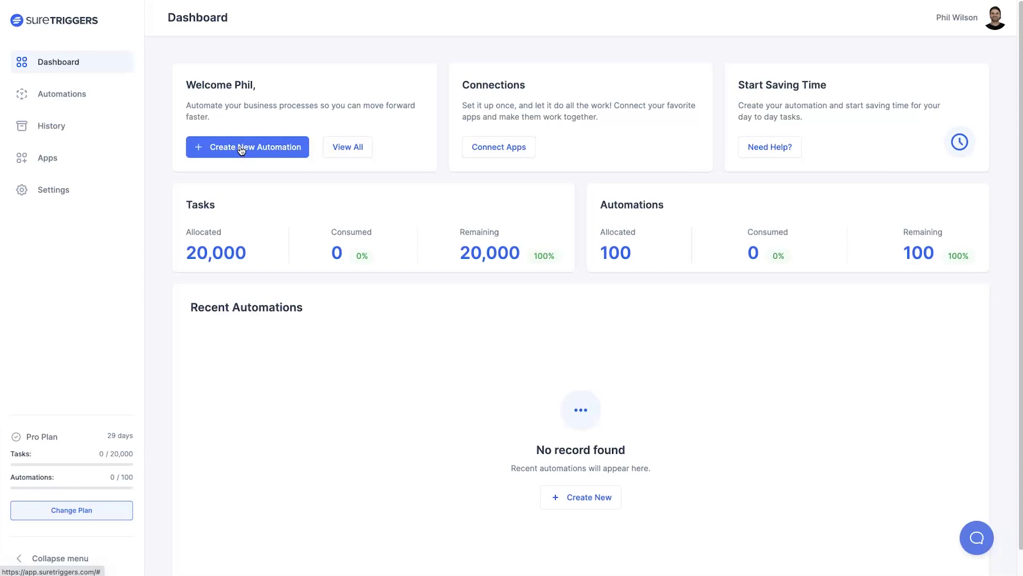
- Create a new titled automation and add a Spectra trigger to it
{"action": "left_click", "coordinate": [242, 150]}
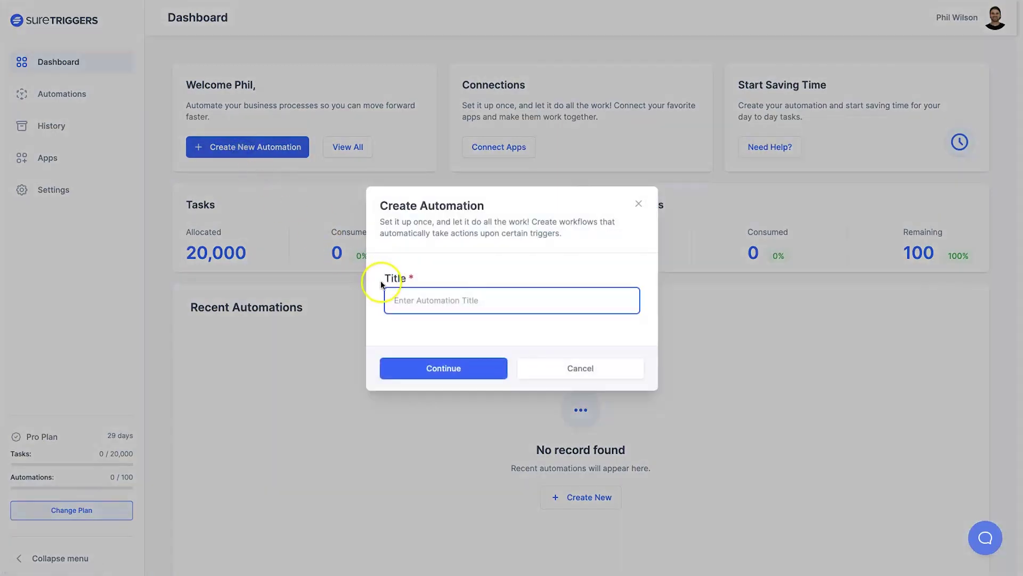
{"action": "type", "text": "Spectra "}
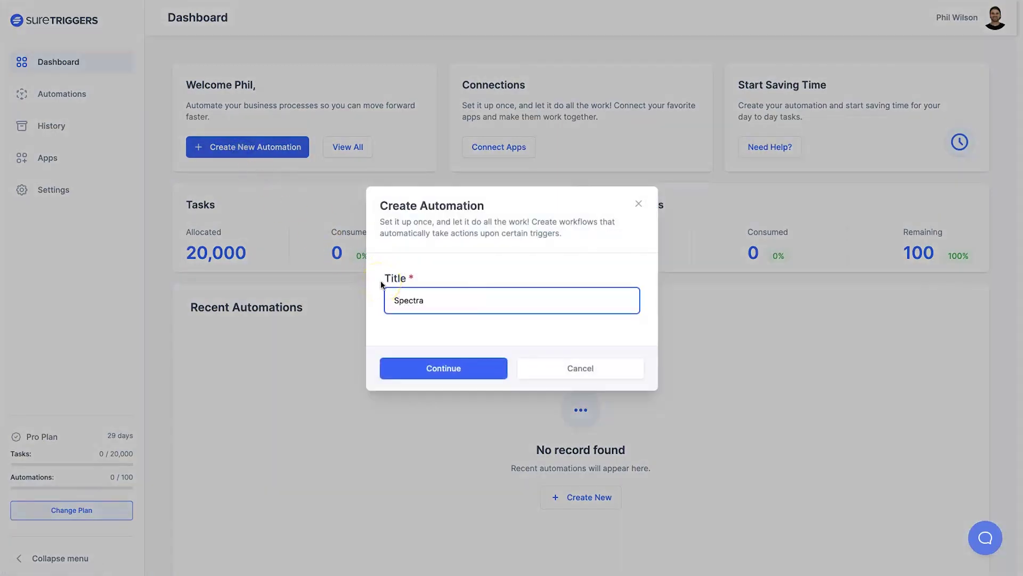
{"action": "type", "text": "Form to web"}
{"action": "type", "text": "hook"}
{"action": "left_click", "coordinate": [424, 369]}
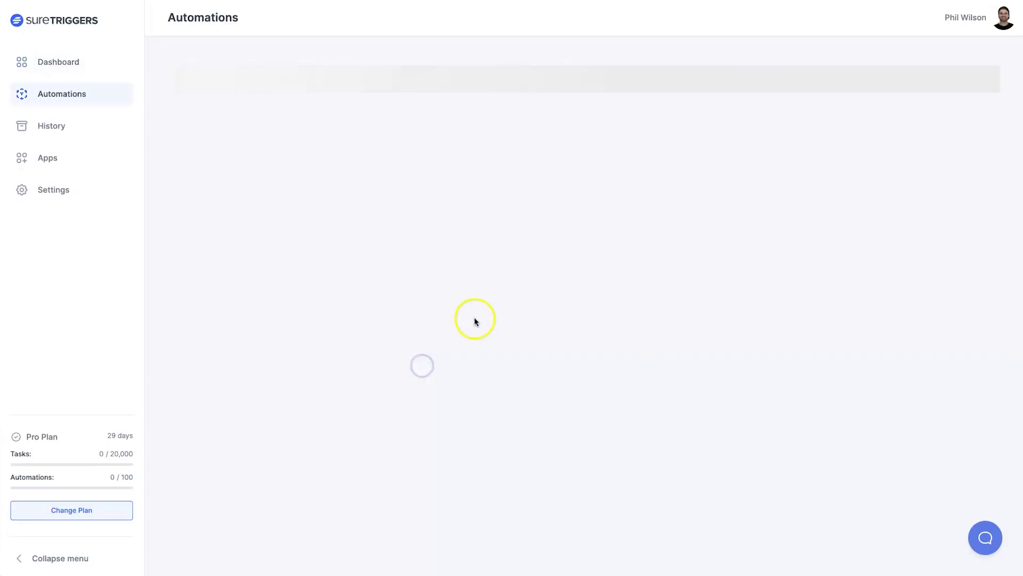
{"action": "left_click", "coordinate": [578, 112]}
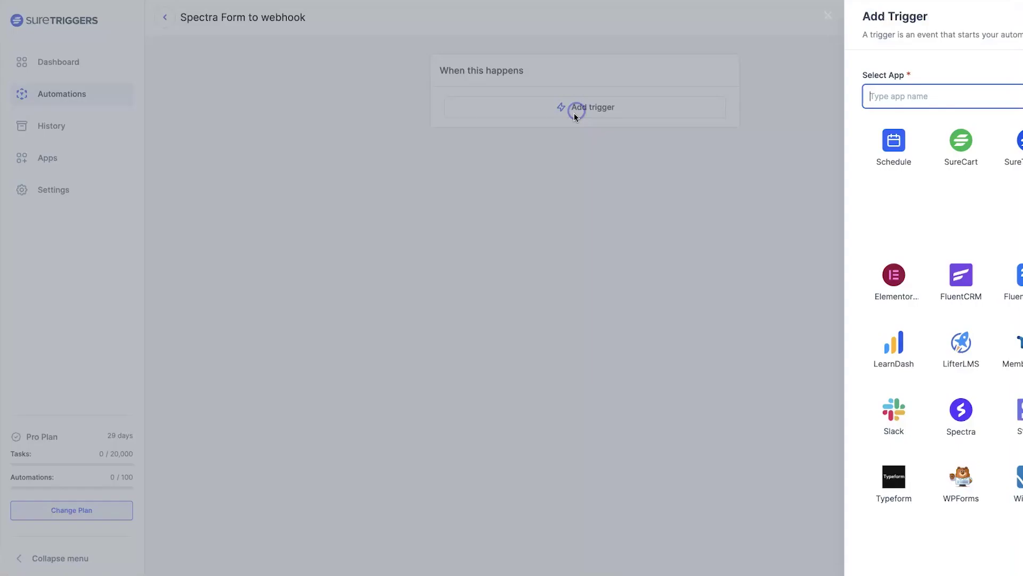
{"action": "left_click", "coordinate": [642, 415]}
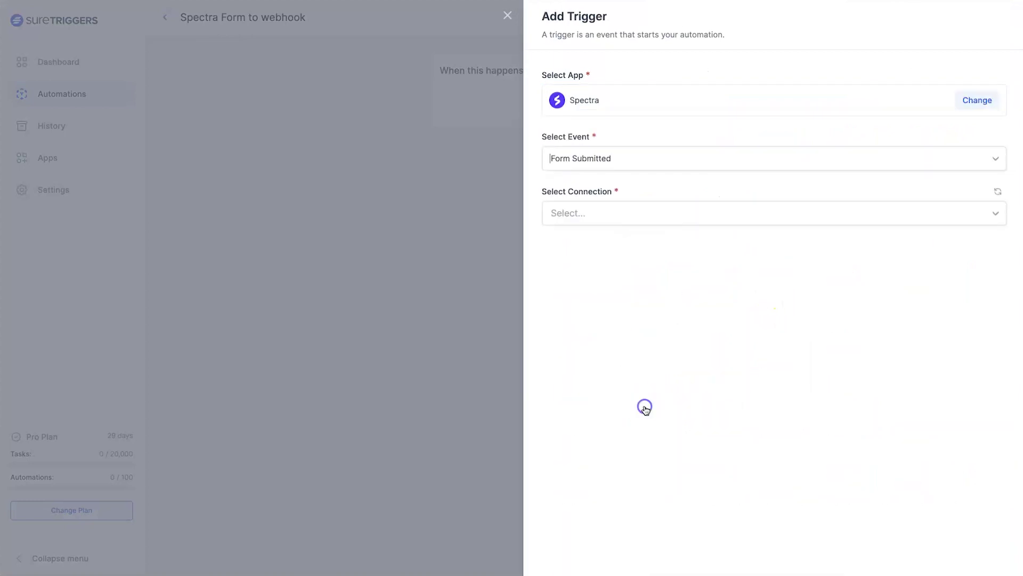
- Use Form Submitted on softwaredose.com, then find the Select Form list empty
{"action": "left_click", "coordinate": [614, 157]}
{"action": "left_click", "coordinate": [601, 183]}
{"action": "left_click", "coordinate": [603, 213]}
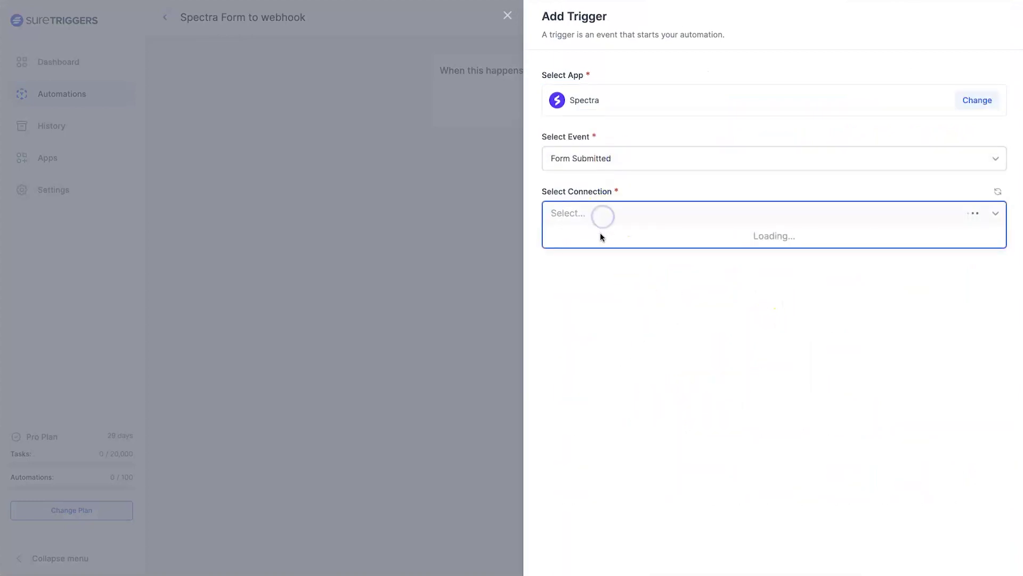
{"action": "left_click", "coordinate": [604, 237]}
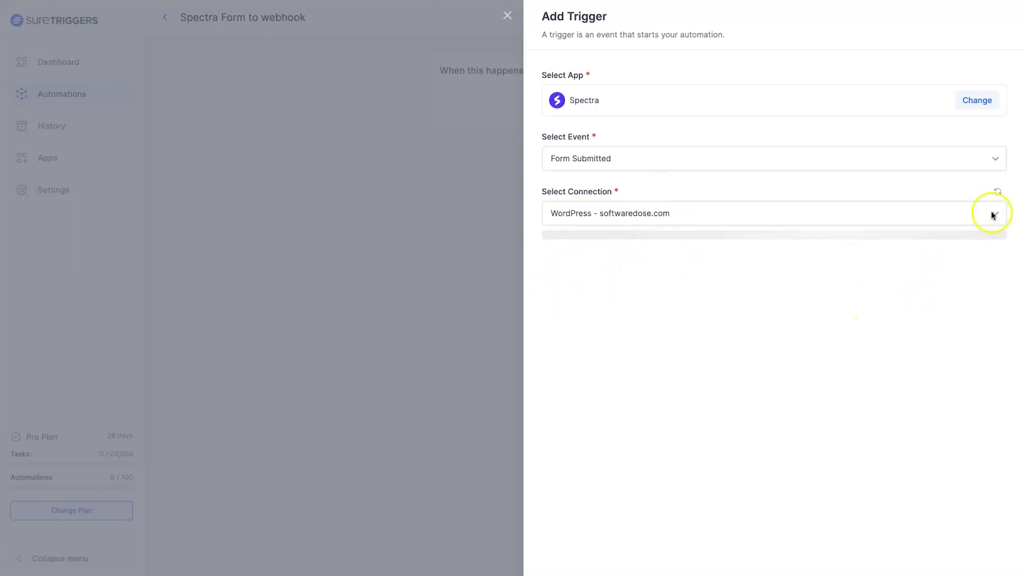
{"action": "left_click", "coordinate": [673, 285]}
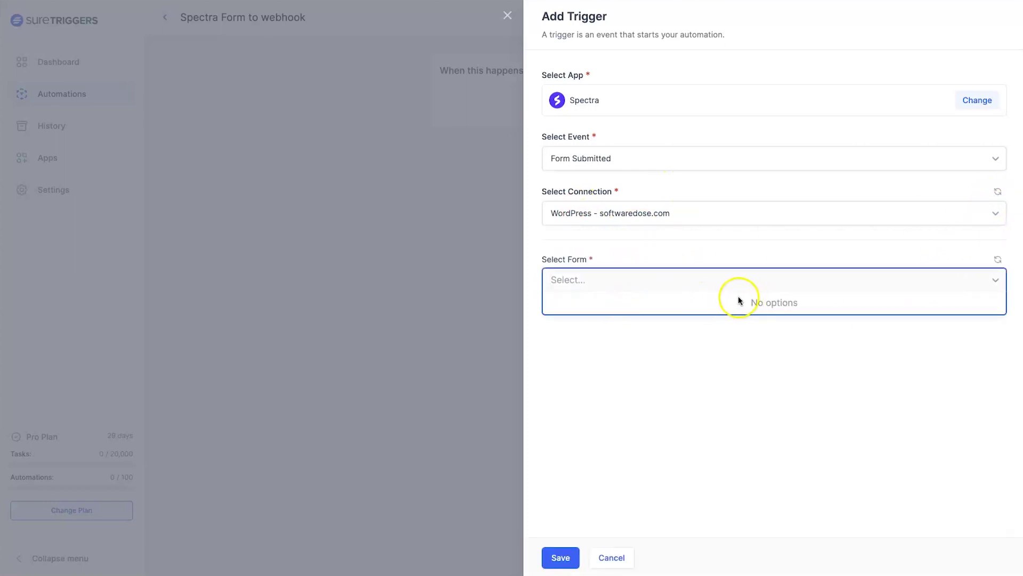
{"action": "left_click", "coordinate": [674, 345]}
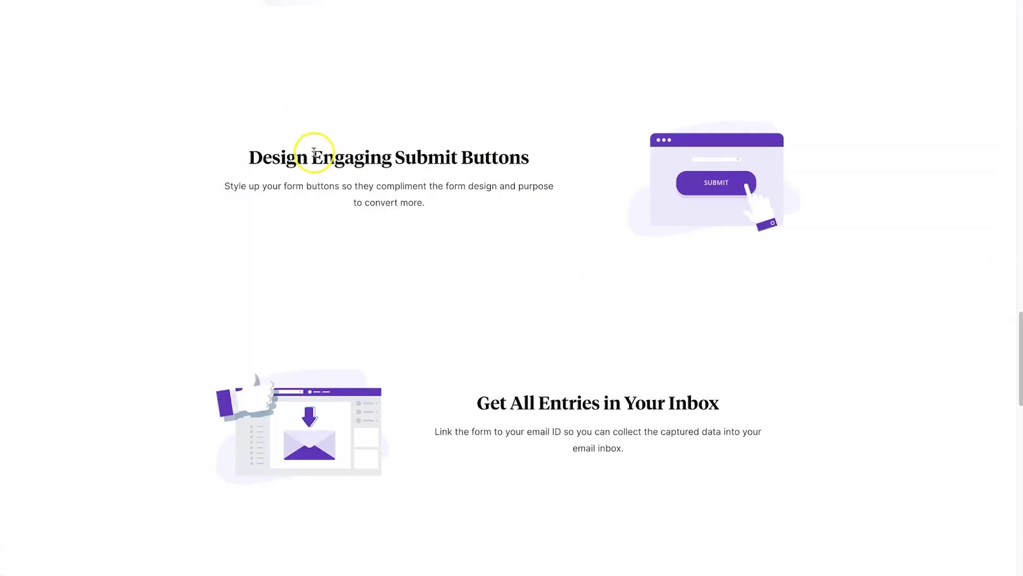
{"action": "scroll", "coordinate": [308, 164], "scroll_direction": "up", "scroll_amount": 5}
{"action": "scroll", "coordinate": [308, 168], "scroll_direction": "up", "scroll_amount": 5}
{"action": "scroll", "coordinate": [304, 175], "scroll_direction": "up", "scroll_amount": 5}
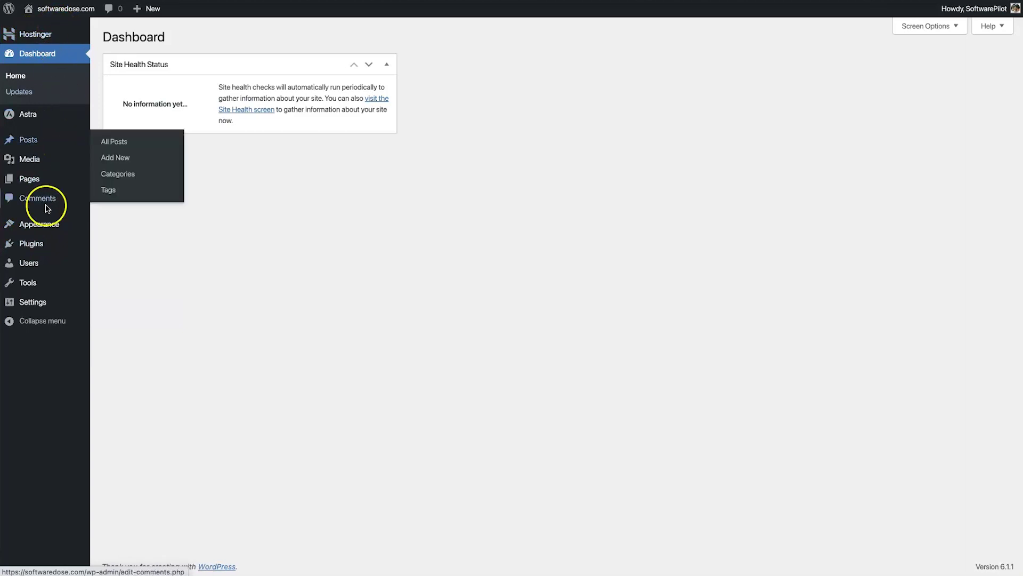
{"action": "mouse_move", "coordinate": [31, 243]}
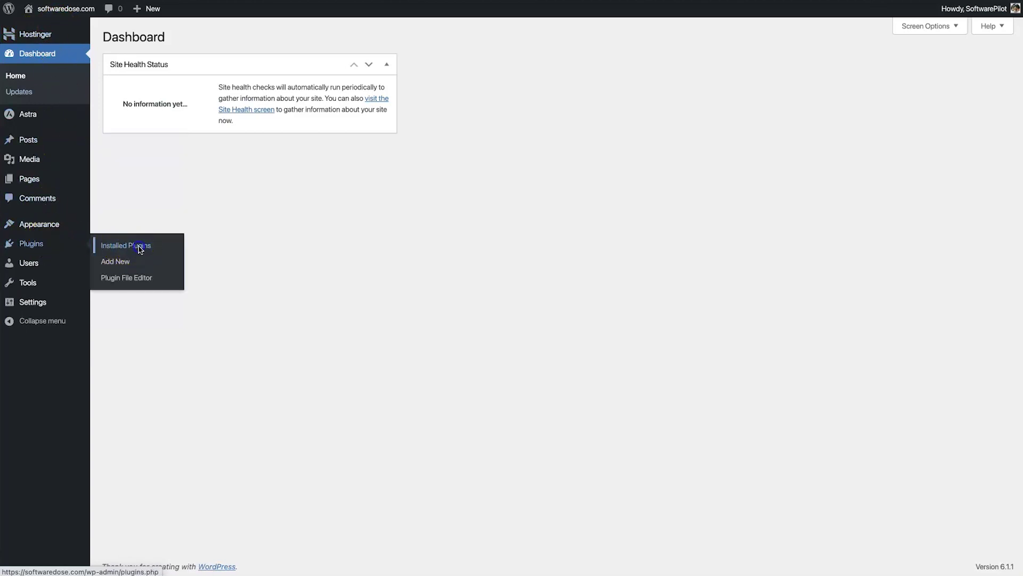
- Check the installed plugins, highlighting LiteSpeed Cache, then go to All Pages
{"action": "left_click", "coordinate": [127, 246]}
{"action": "left_click_drag", "start_coordinate": [187, 166], "coordinate": [147, 163]}
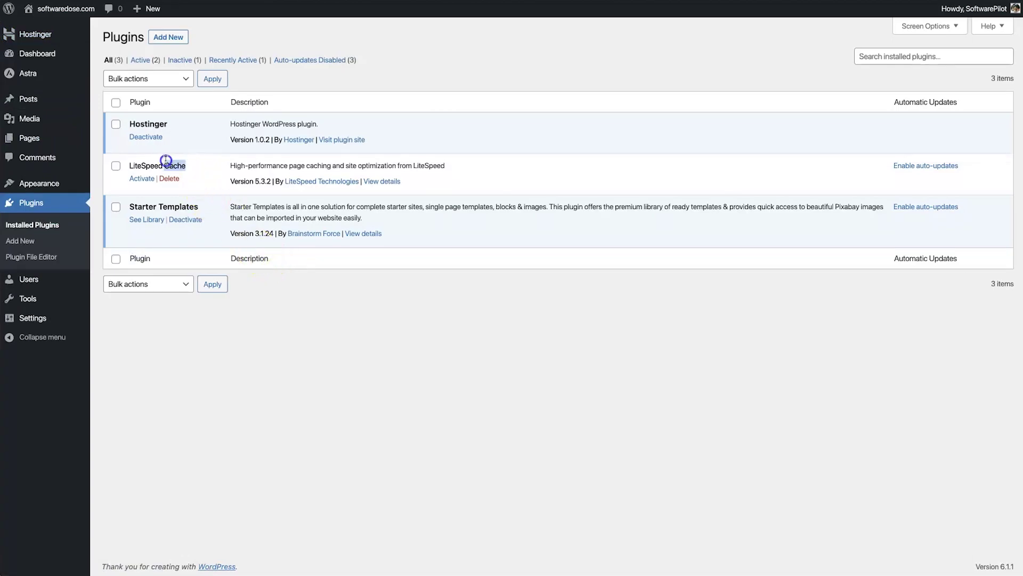
{"action": "left_click", "coordinate": [145, 163]}
{"action": "left_click", "coordinate": [132, 161]}
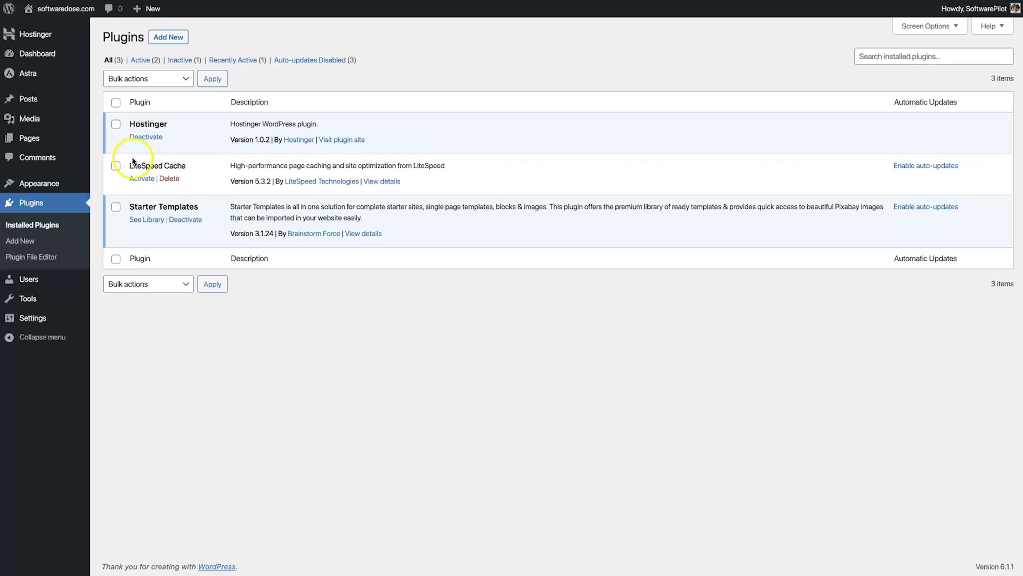
{"action": "left_click_drag", "start_coordinate": [156, 166], "coordinate": [186, 165]}
{"action": "left_click", "coordinate": [147, 170]}
{"action": "mouse_move", "coordinate": [29, 138]}
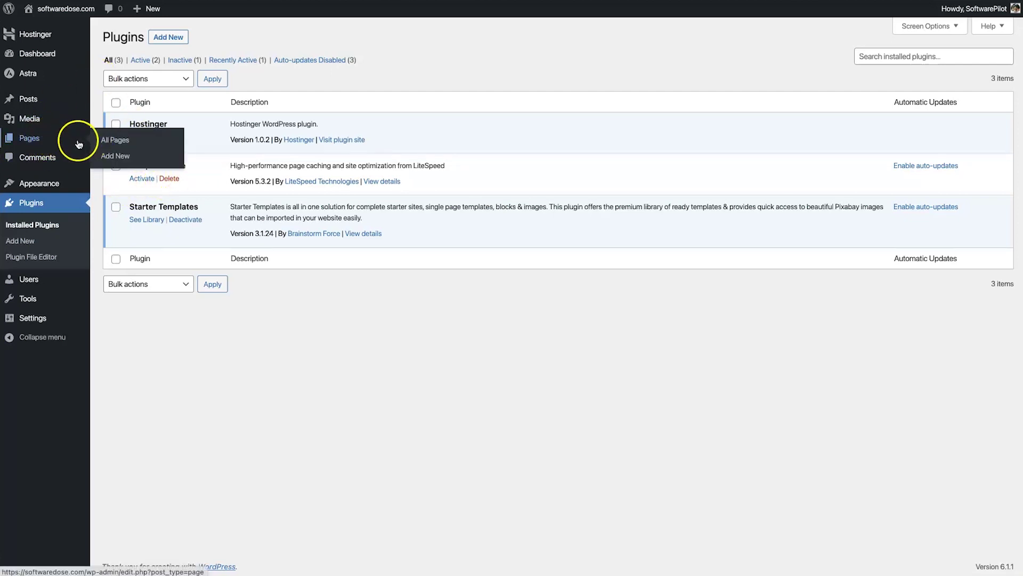
{"action": "left_click", "coordinate": [110, 144]}
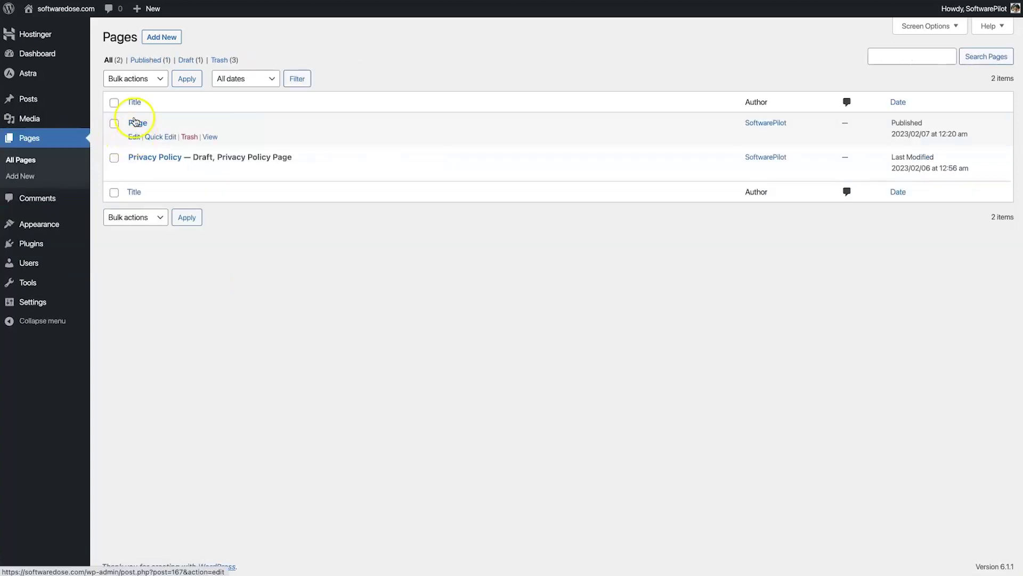
- Edit the empty Page, dismiss the autosave notice, and show the block inserter
{"action": "left_click", "coordinate": [133, 136]}
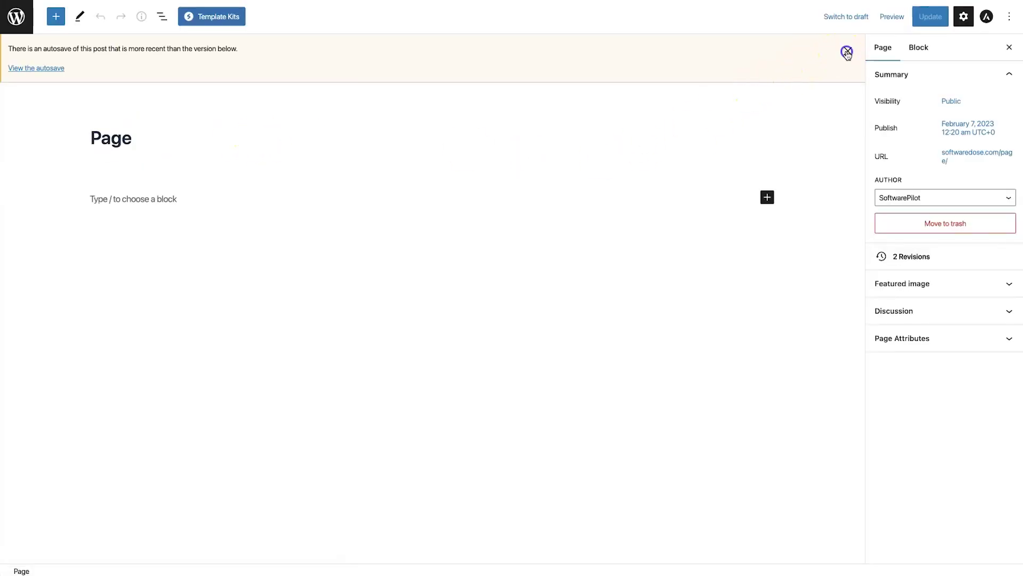
{"action": "left_click", "coordinate": [847, 53]}
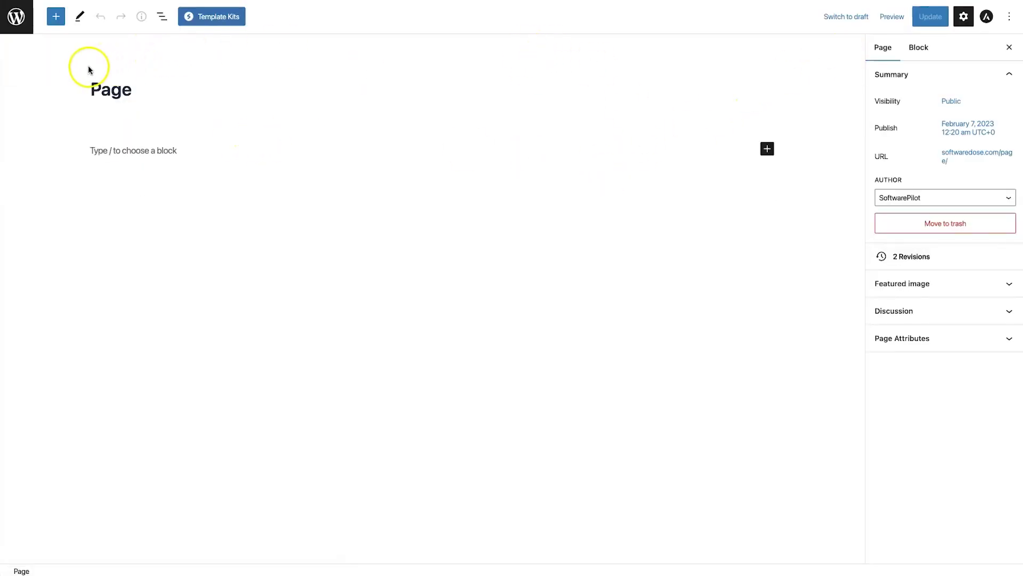
{"action": "left_click", "coordinate": [57, 17]}
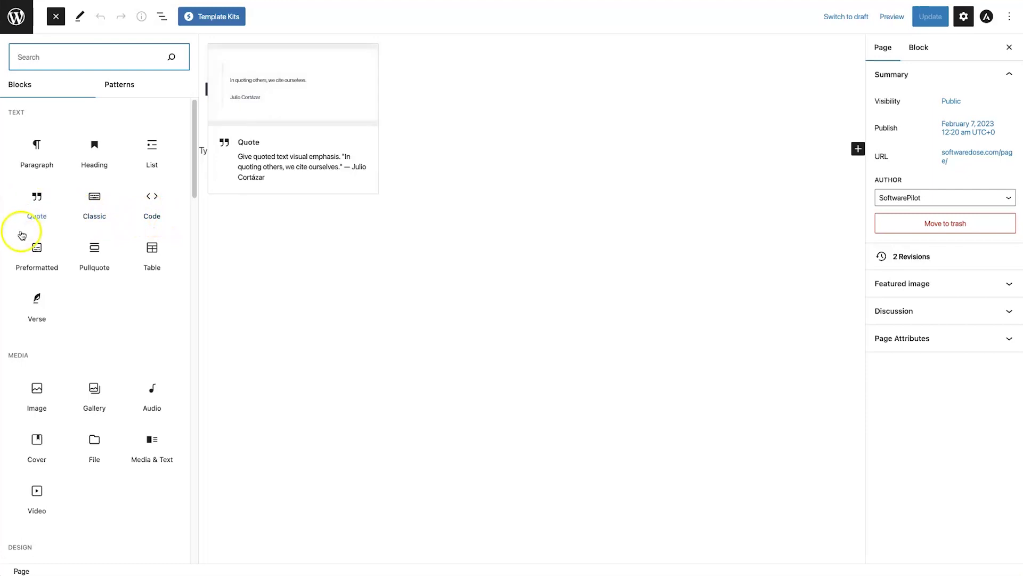
{"action": "scroll", "coordinate": [36, 352], "scroll_direction": "down", "scroll_amount": 1}
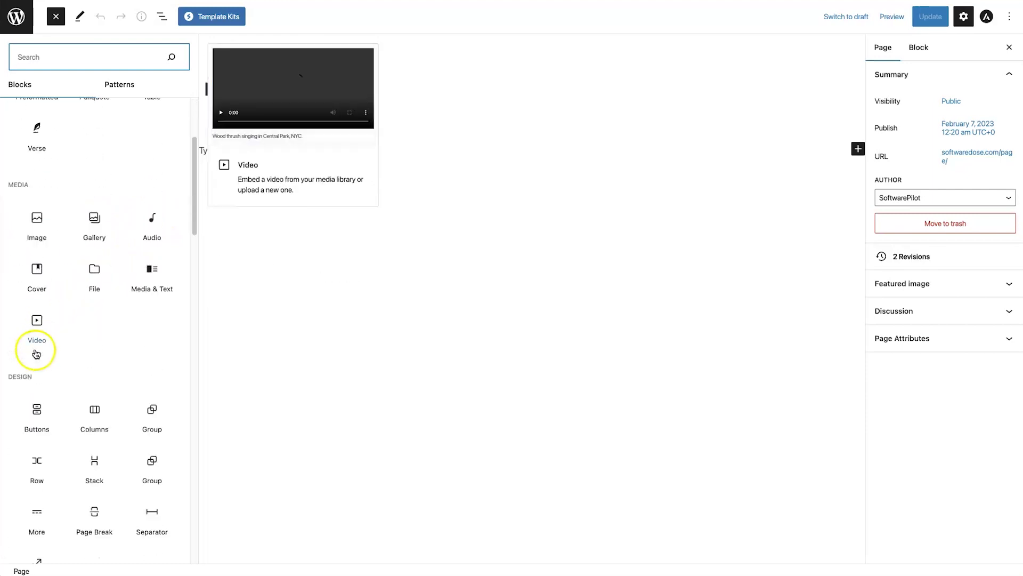
{"action": "scroll", "coordinate": [36, 352], "scroll_direction": "up", "scroll_amount": 1}
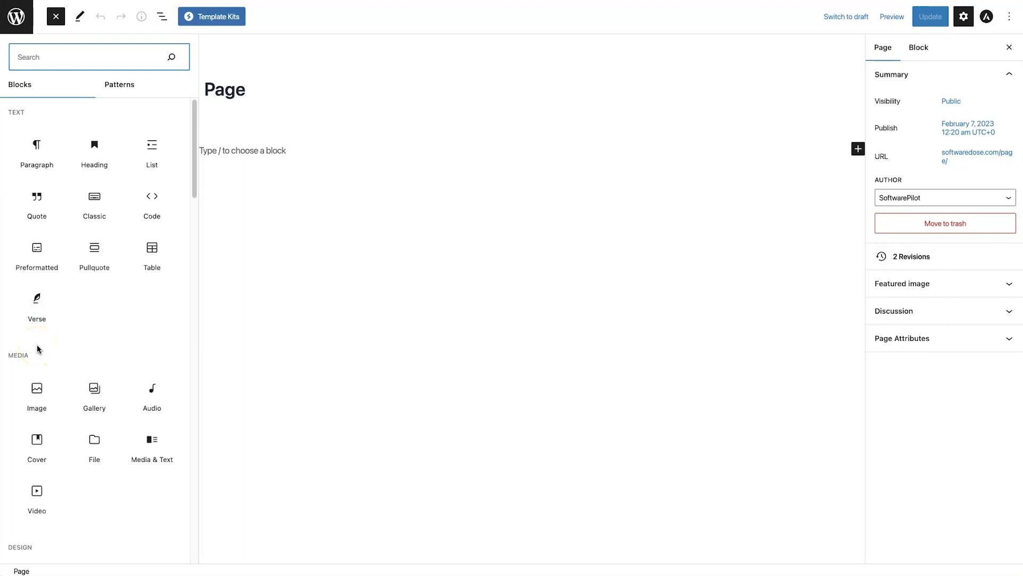
- Insert the Large header pattern, reset its text size to default, save, and exit
{"action": "left_click", "coordinate": [118, 85]}
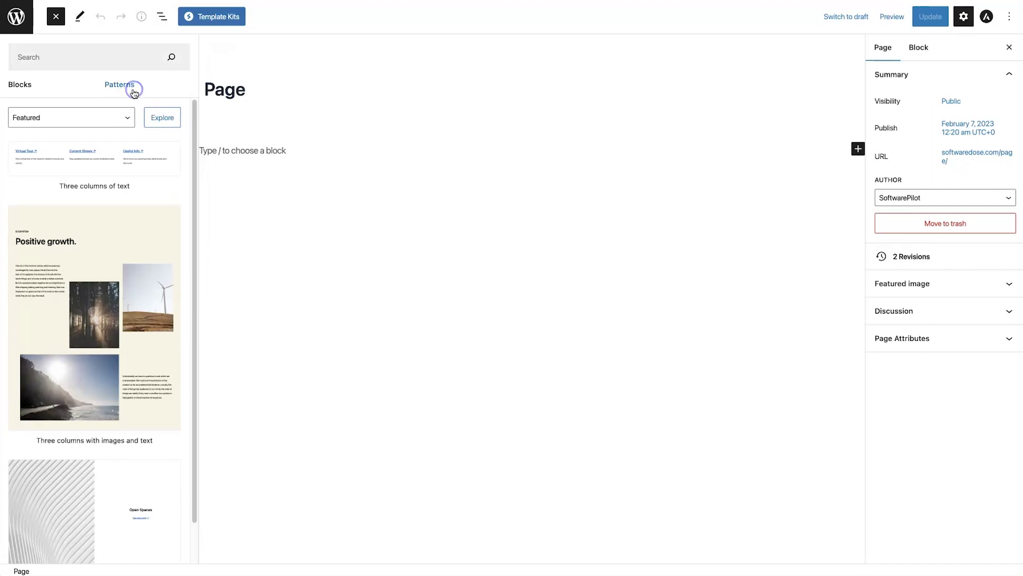
{"action": "scroll", "coordinate": [92, 284], "scroll_direction": "down", "scroll_amount": 3}
{"action": "scroll", "coordinate": [91, 304], "scroll_direction": "down", "scroll_amount": 2}
{"action": "scroll", "coordinate": [81, 320], "scroll_direction": "down", "scroll_amount": 1}
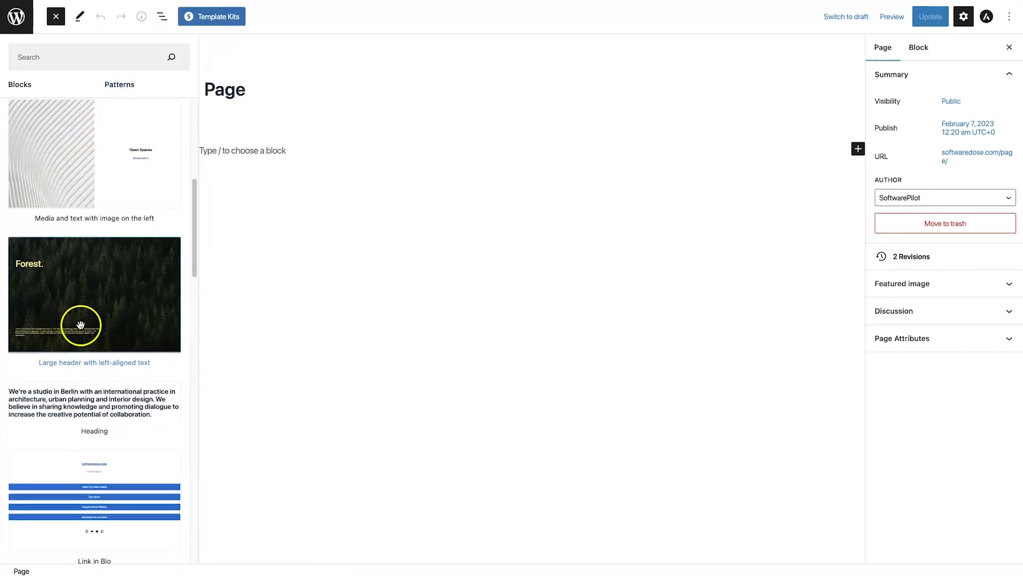
{"action": "scroll", "coordinate": [89, 256], "scroll_direction": "down", "scroll_amount": 2}
{"action": "scroll", "coordinate": [89, 399], "scroll_direction": "up", "scroll_amount": 3}
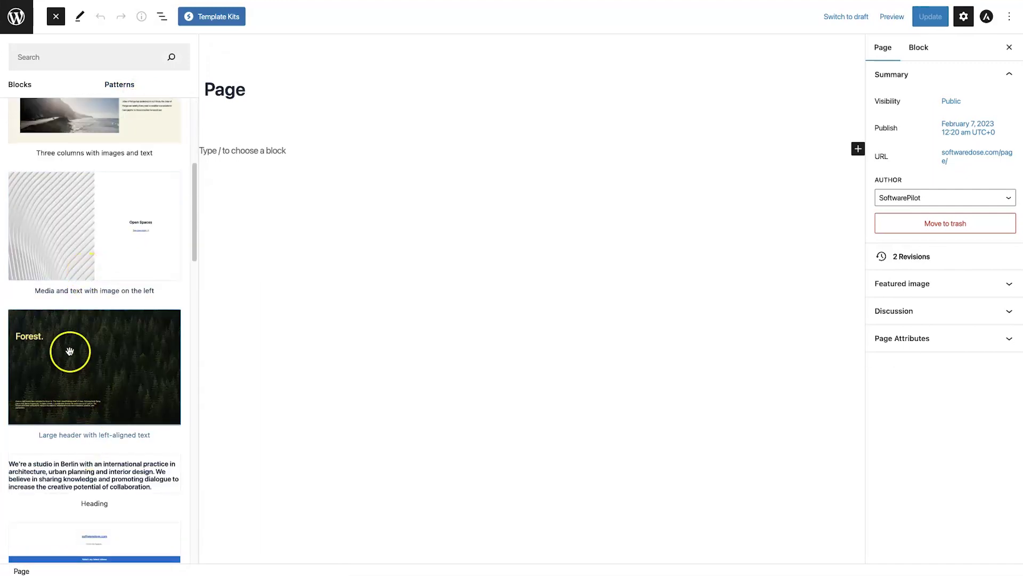
{"action": "mouse_move", "coordinate": [70, 352]}
{"action": "left_mouse_down"}
{"action": "mouse_move", "coordinate": [179, 325]}
{"action": "mouse_move", "coordinate": [248, 148]}
{"action": "left_mouse_up"}
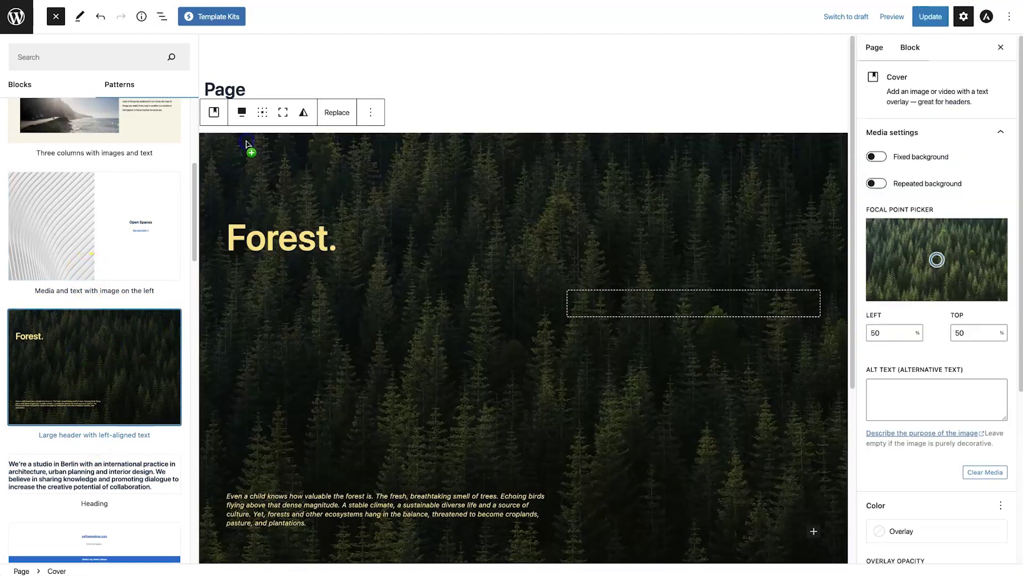
{"action": "scroll", "coordinate": [603, 344], "scroll_direction": "down", "scroll_amount": 2}
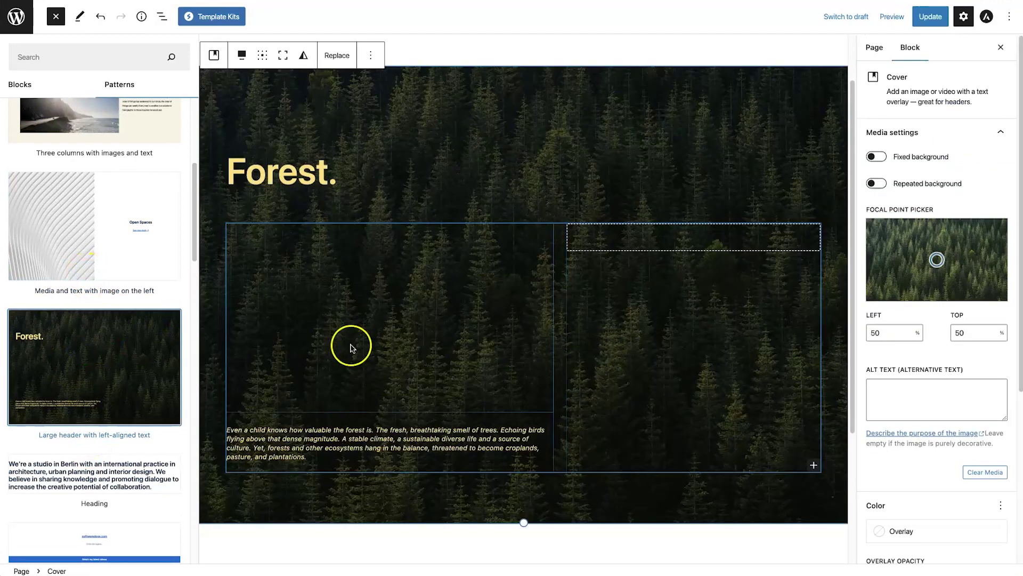
{"action": "scroll", "coordinate": [617, 381], "scroll_direction": "down", "scroll_amount": 5}
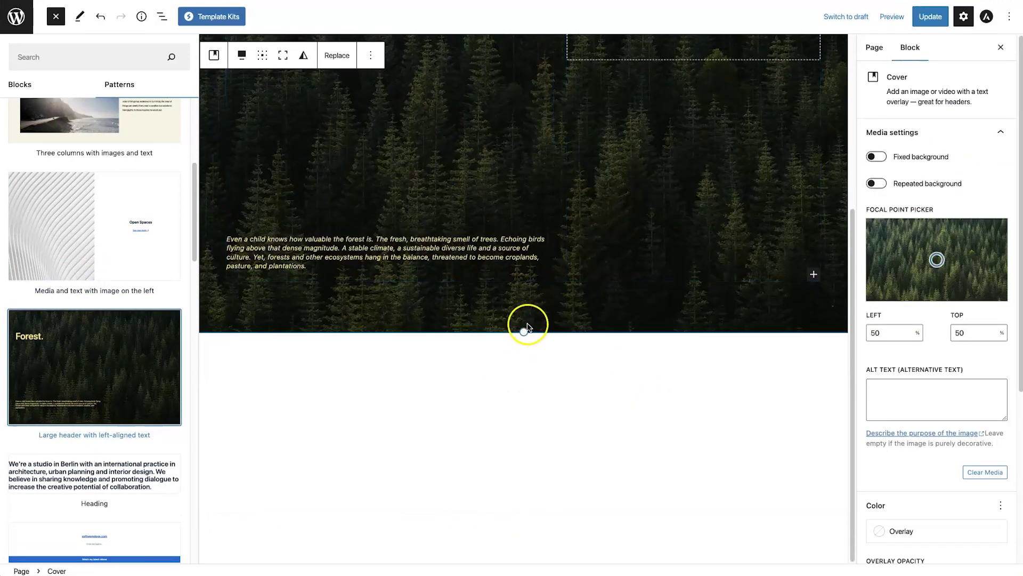
{"action": "scroll", "coordinate": [525, 333], "scroll_direction": "up", "scroll_amount": 5}
{"action": "scroll", "coordinate": [615, 264], "scroll_direction": "up", "scroll_amount": 3}
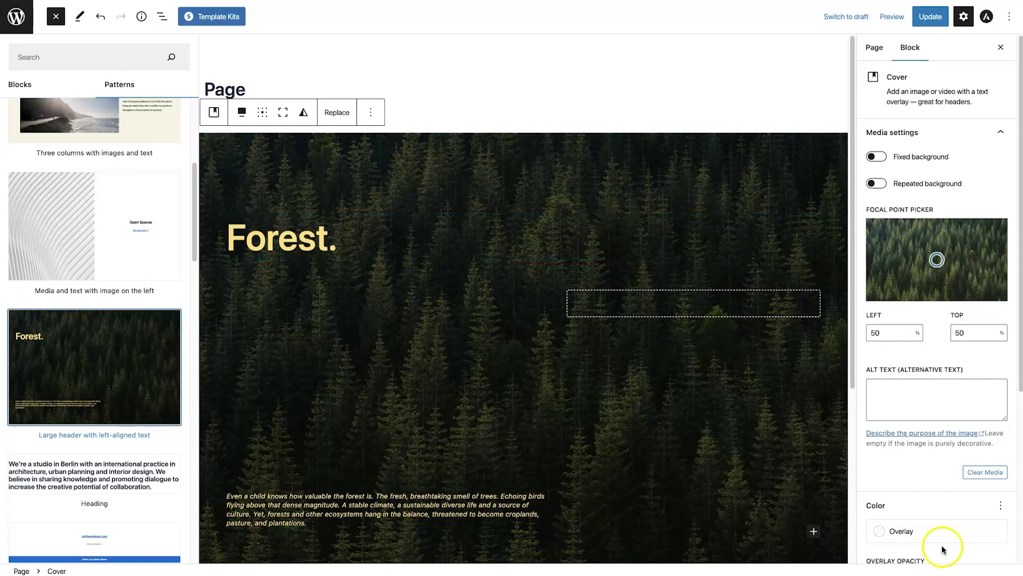
{"action": "scroll", "coordinate": [926, 468], "scroll_direction": "down", "scroll_amount": 3}
{"action": "scroll", "coordinate": [926, 467], "scroll_direction": "down", "scroll_amount": 3}
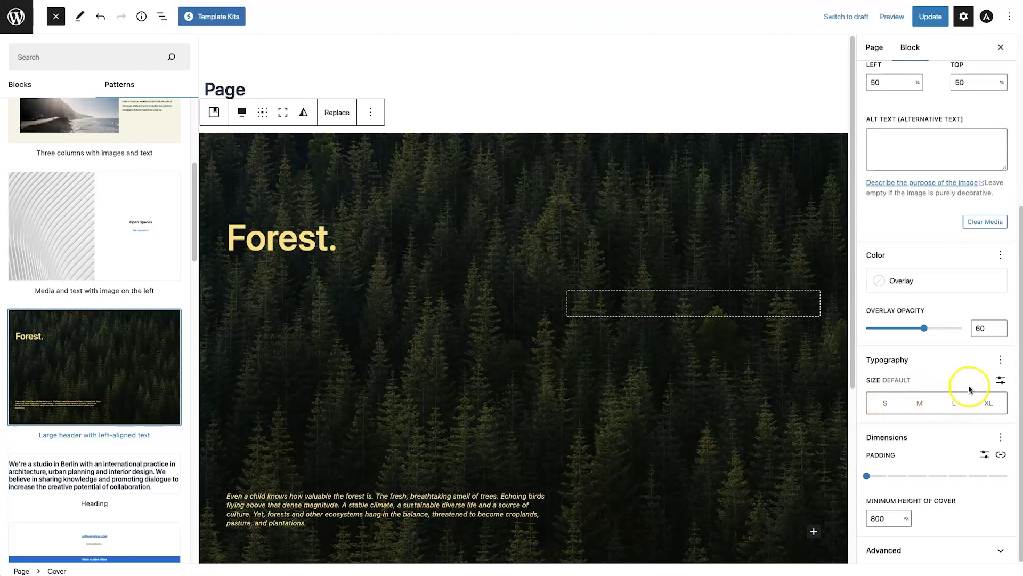
{"action": "left_click", "coordinate": [1000, 379]}
{"action": "left_click", "coordinate": [920, 400]}
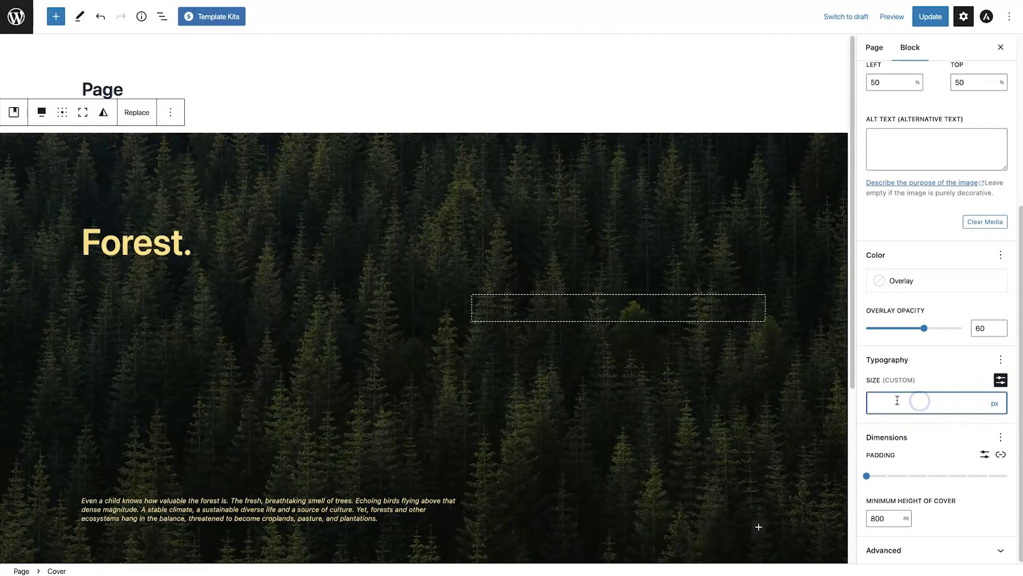
{"action": "left_click", "coordinate": [1001, 382]}
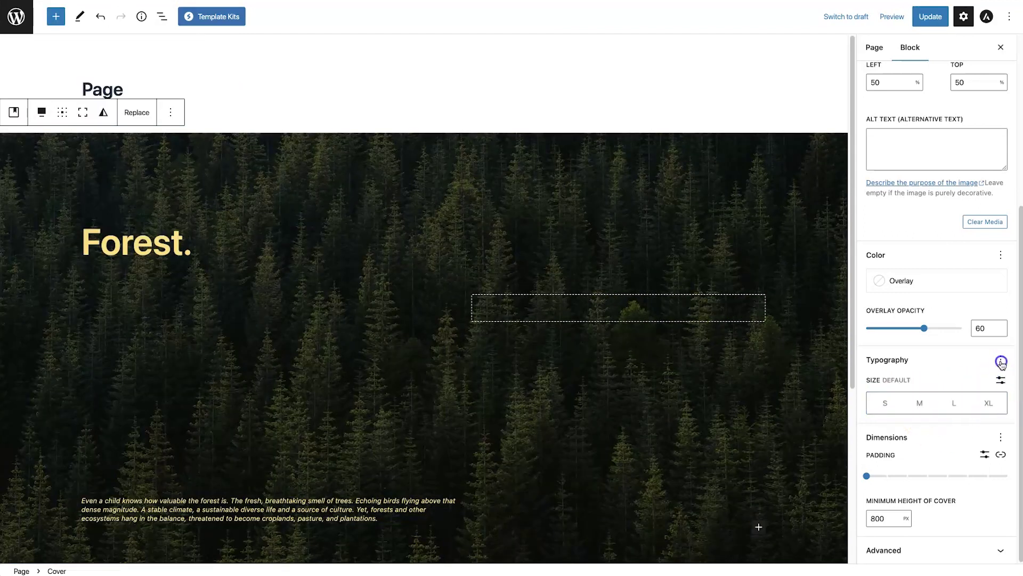
{"action": "left_click", "coordinate": [1001, 359]}
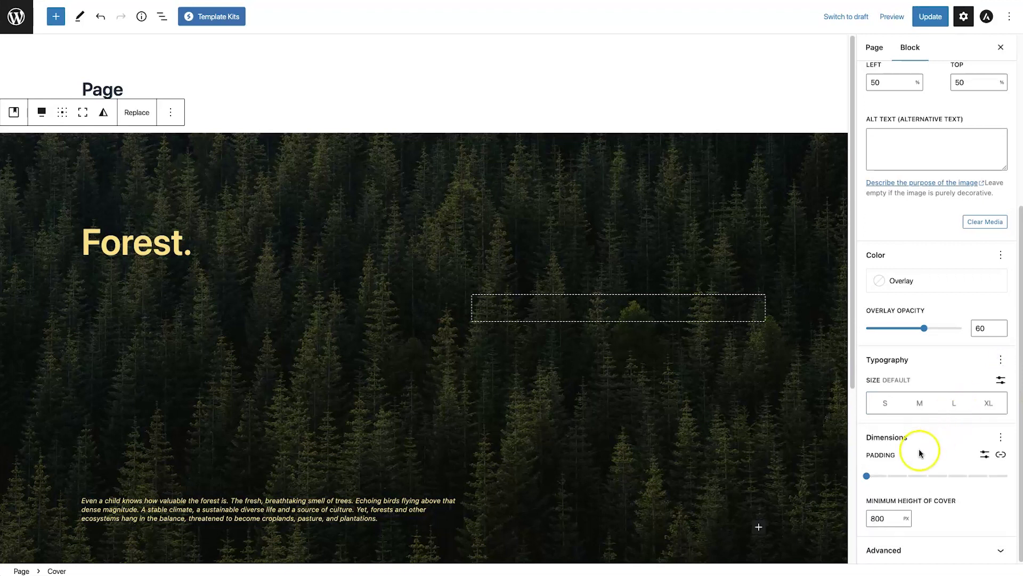
{"action": "key", "text": "ctrl+s"}
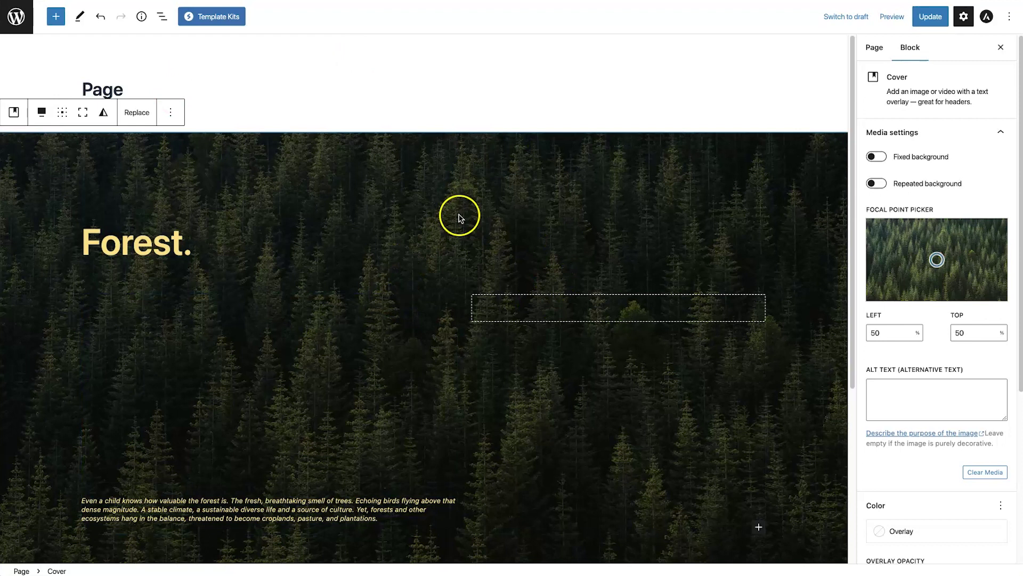
{"action": "left_click", "coordinate": [16, 16]}
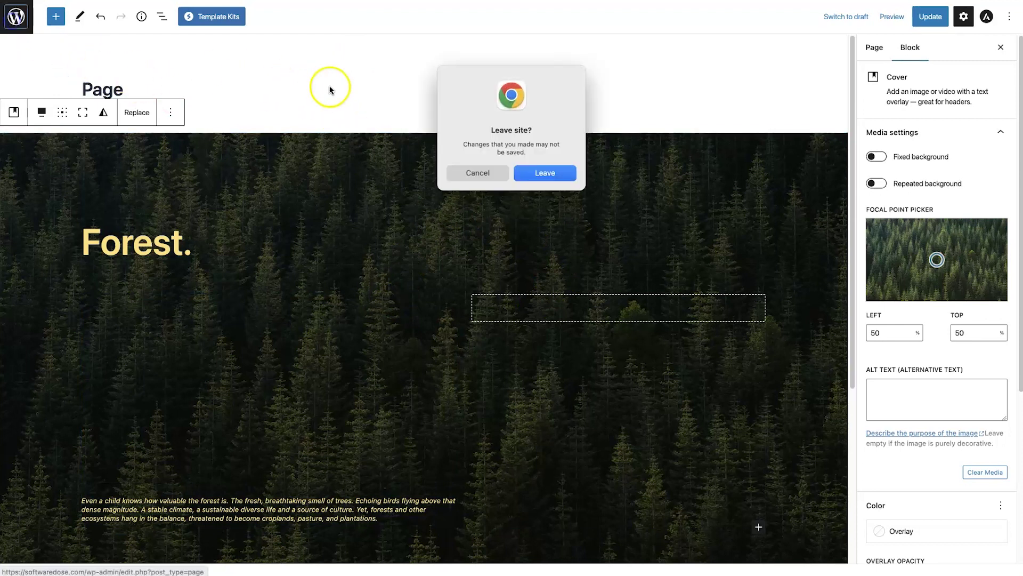
- Leave the editor, search the plugin directory for 'spectra', and install Spectra
{"action": "left_click", "coordinate": [545, 173]}
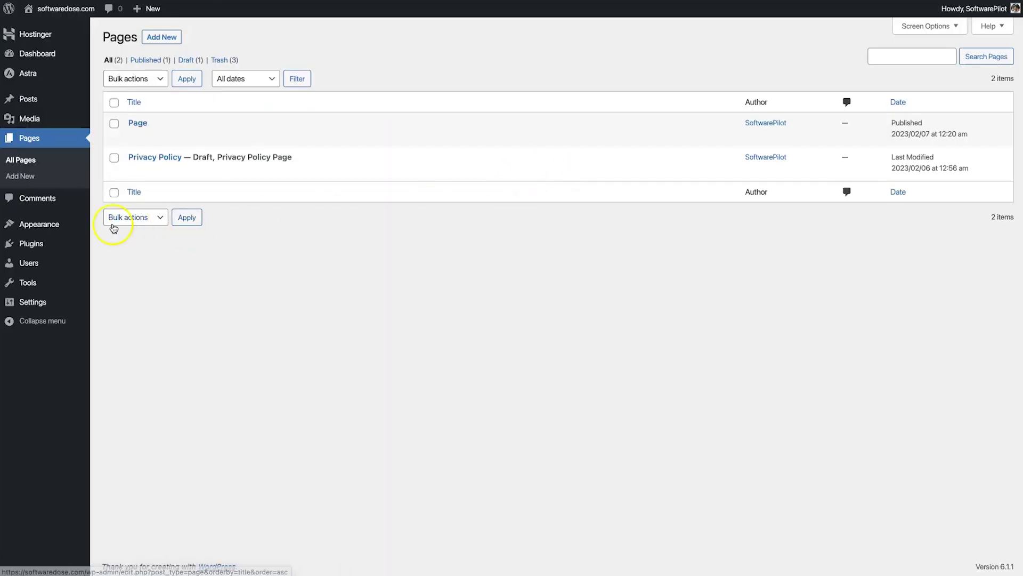
{"action": "left_click", "coordinate": [32, 244]}
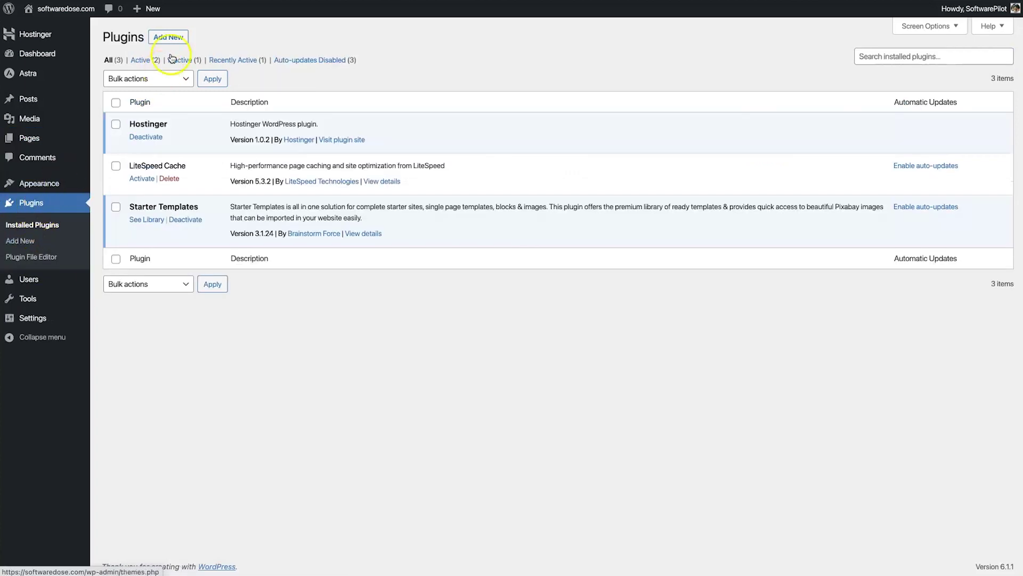
{"action": "left_click", "coordinate": [179, 36]}
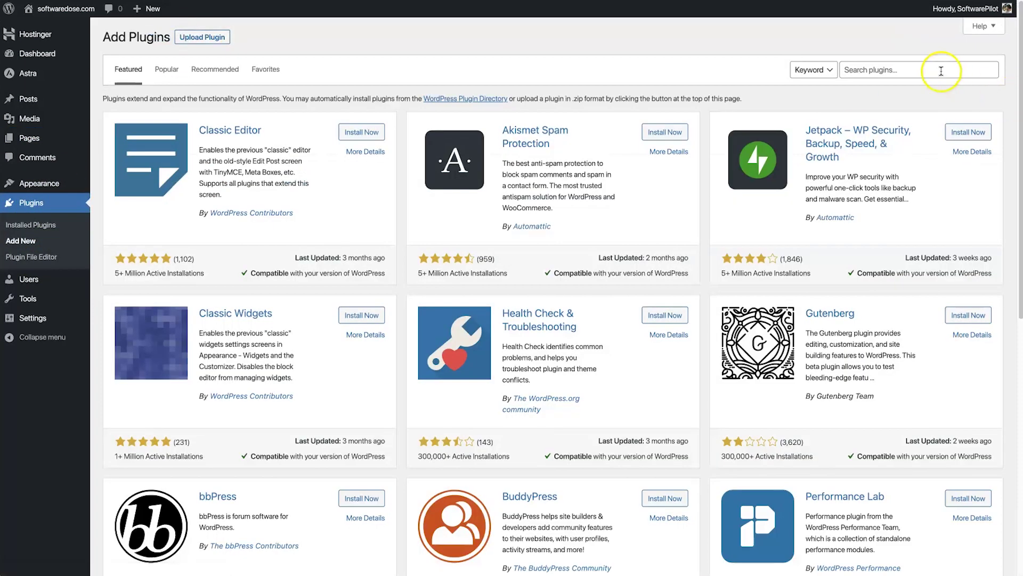
{"action": "left_click", "coordinate": [920, 70]}
{"action": "type", "text": "spectra"}
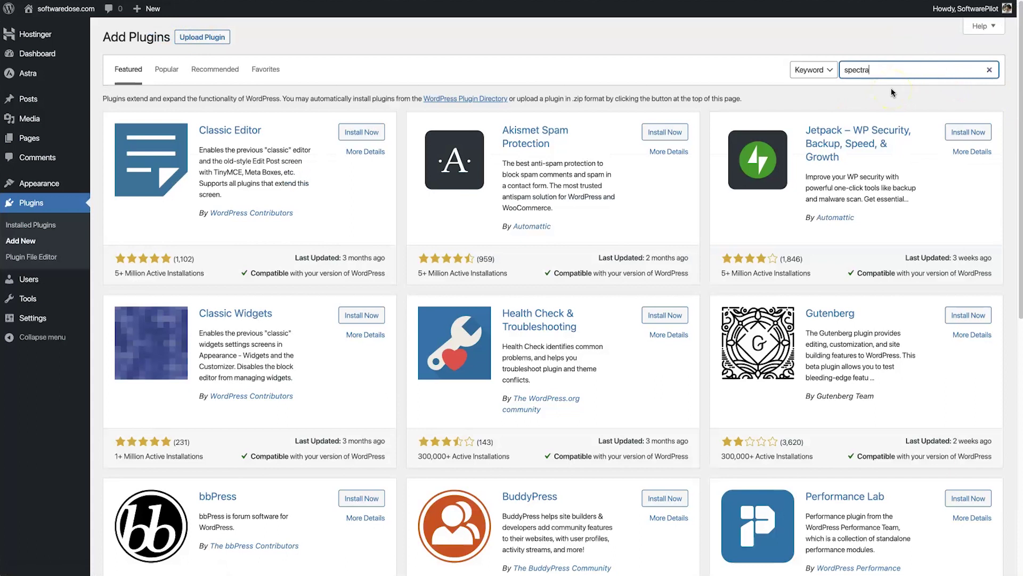
{"action": "left_click", "coordinate": [730, 107]}
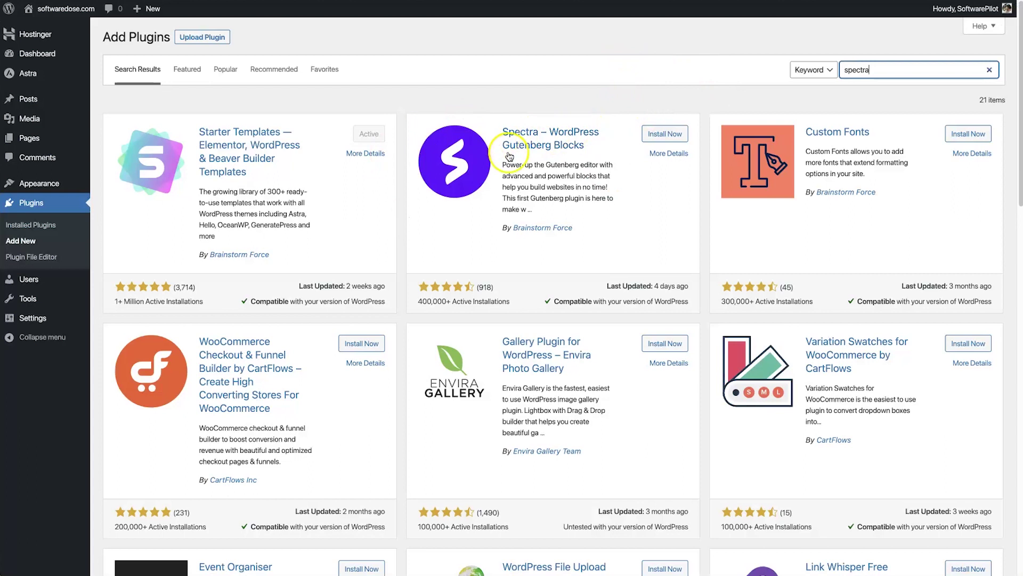
{"action": "left_click", "coordinate": [650, 138]}
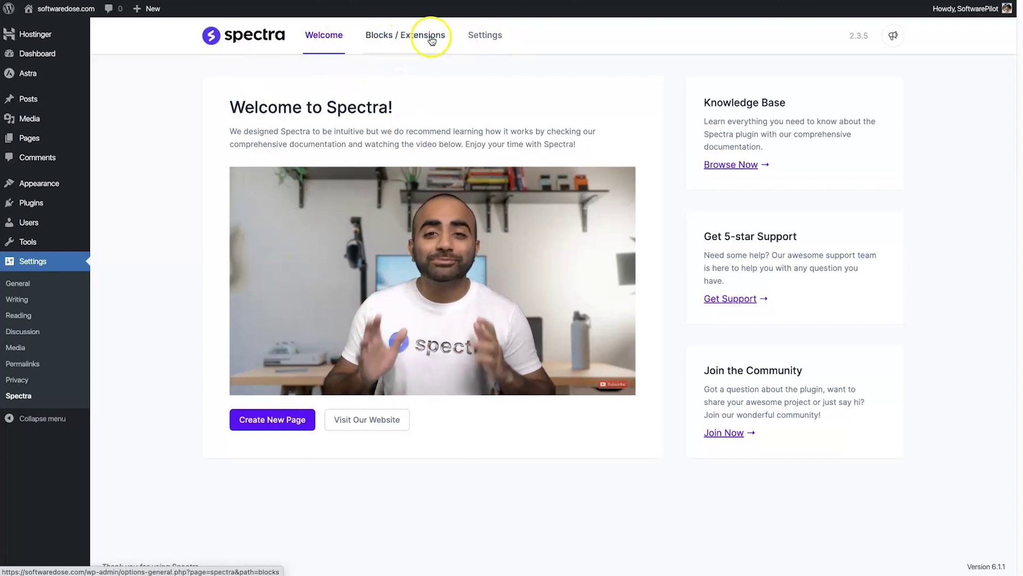
- Browse the Blocks / Extensions toggles, then go to Spectra's Editor Options settings
{"action": "left_click", "coordinate": [406, 34]}
{"action": "scroll", "coordinate": [352, 183], "scroll_direction": "down", "scroll_amount": 1}
{"action": "scroll", "coordinate": [352, 182], "scroll_direction": "down", "scroll_amount": 1}
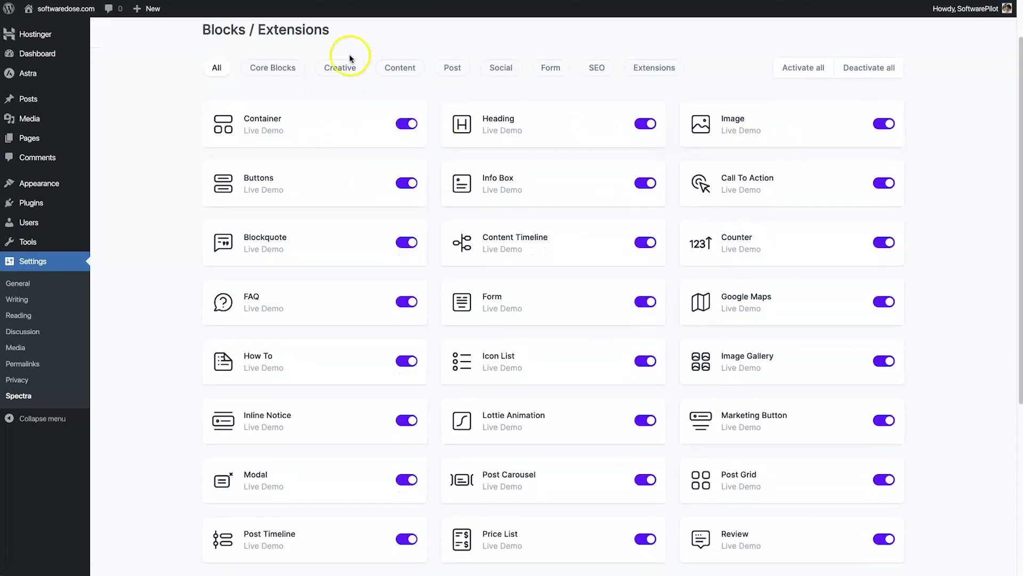
{"action": "scroll", "coordinate": [698, 209], "scroll_direction": "down", "scroll_amount": 2}
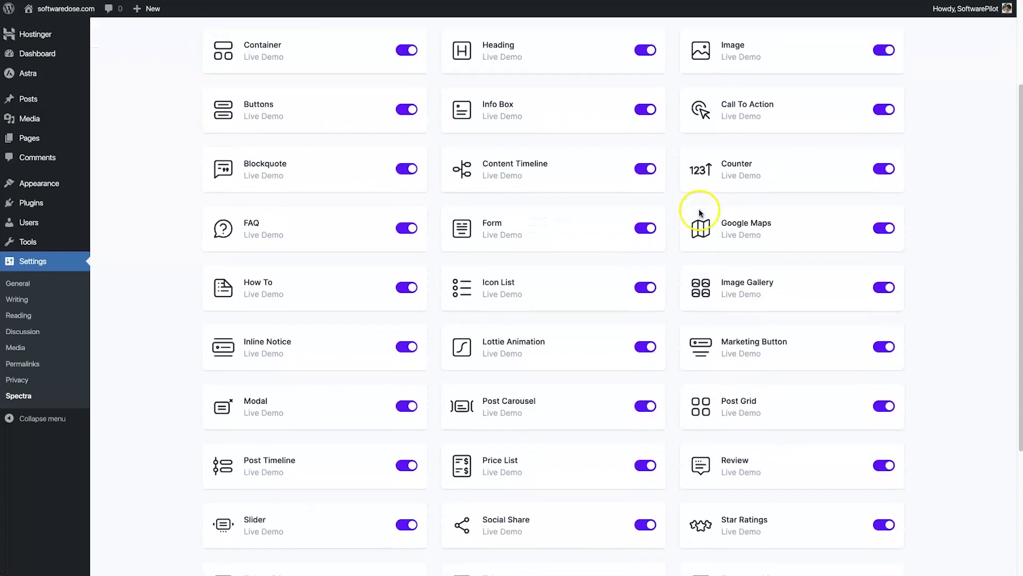
{"action": "scroll", "coordinate": [706, 224], "scroll_direction": "down", "scroll_amount": 2}
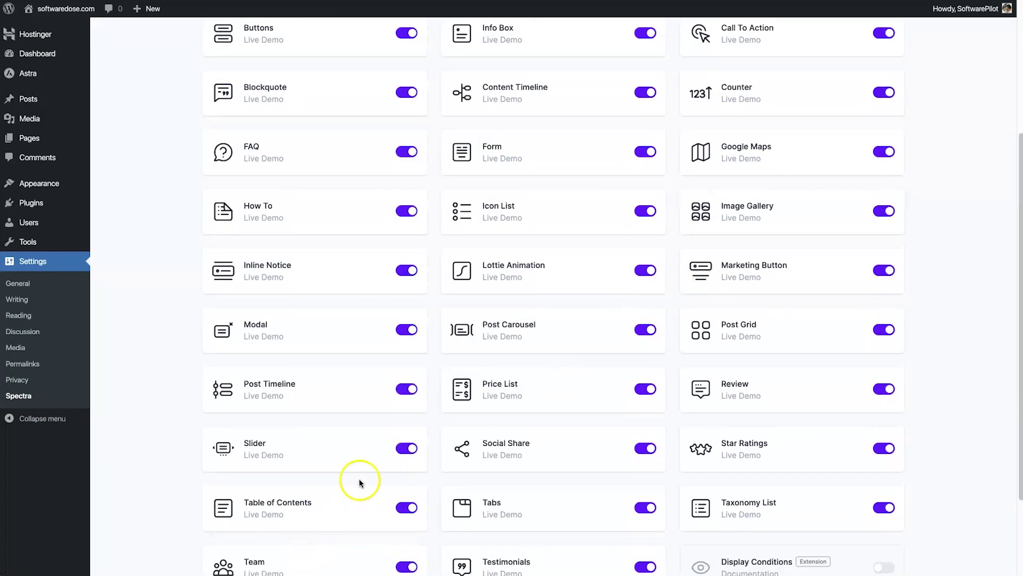
{"action": "scroll", "coordinate": [389, 482], "scroll_direction": "down", "scroll_amount": 2}
{"action": "scroll", "coordinate": [390, 480], "scroll_direction": "down", "scroll_amount": 2}
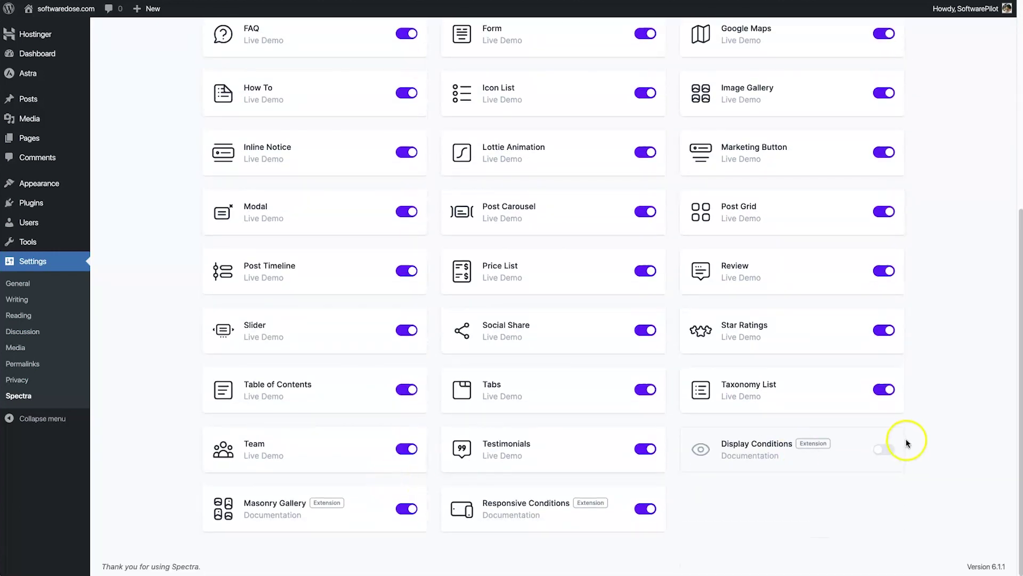
{"action": "scroll", "coordinate": [726, 344], "scroll_direction": "up", "scroll_amount": 8}
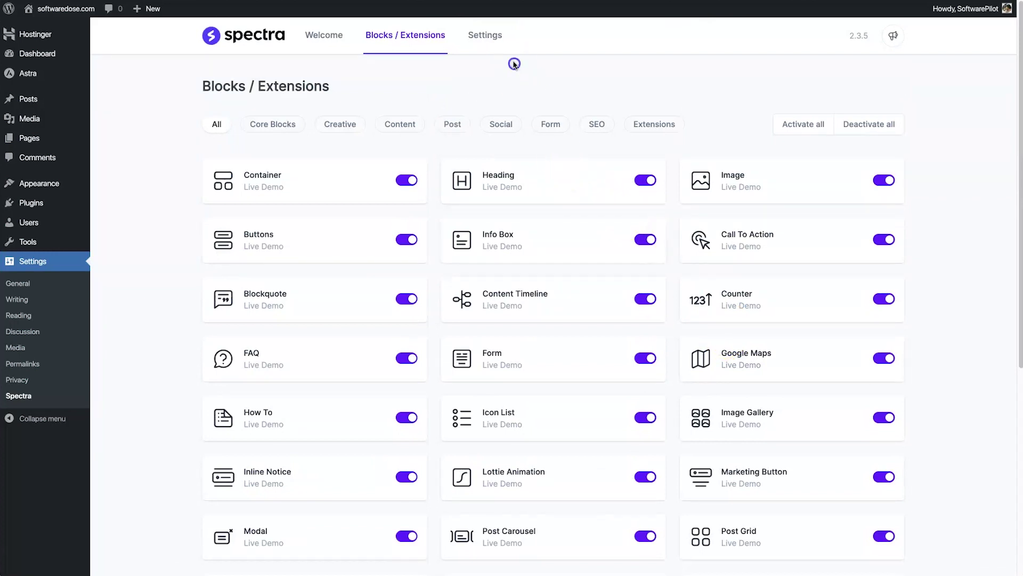
{"action": "left_click", "coordinate": [484, 35]}
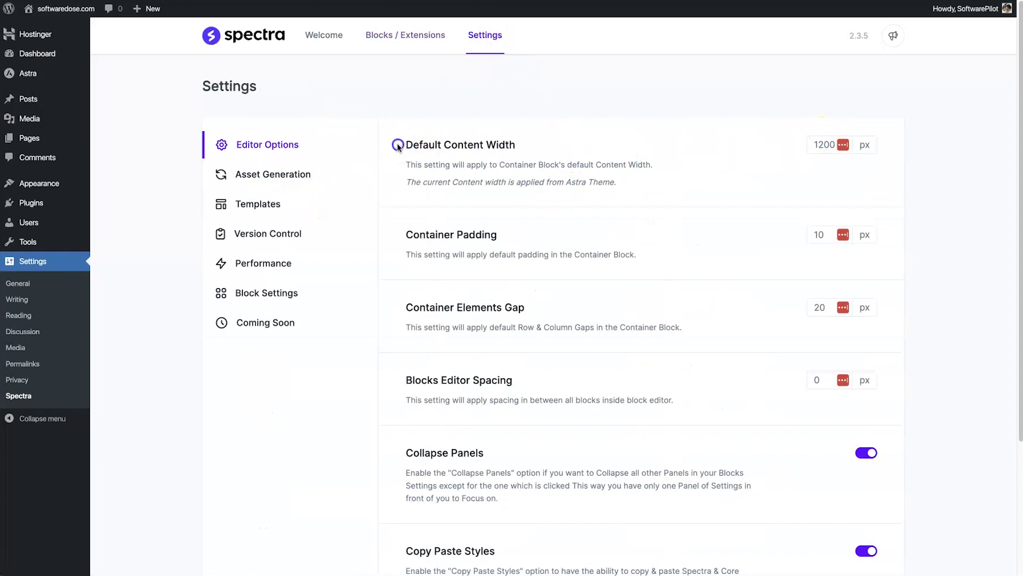
{"action": "left_click_drag", "start_coordinate": [397, 144], "coordinate": [519, 145]}
- Browse Spectra's settings sections from Asset Generation to Coming Soon Mode, then edit 'Page'
{"action": "left_click", "coordinate": [655, 335]}
{"action": "scroll", "coordinate": [464, 272], "scroll_direction": "down", "scroll_amount": 1}
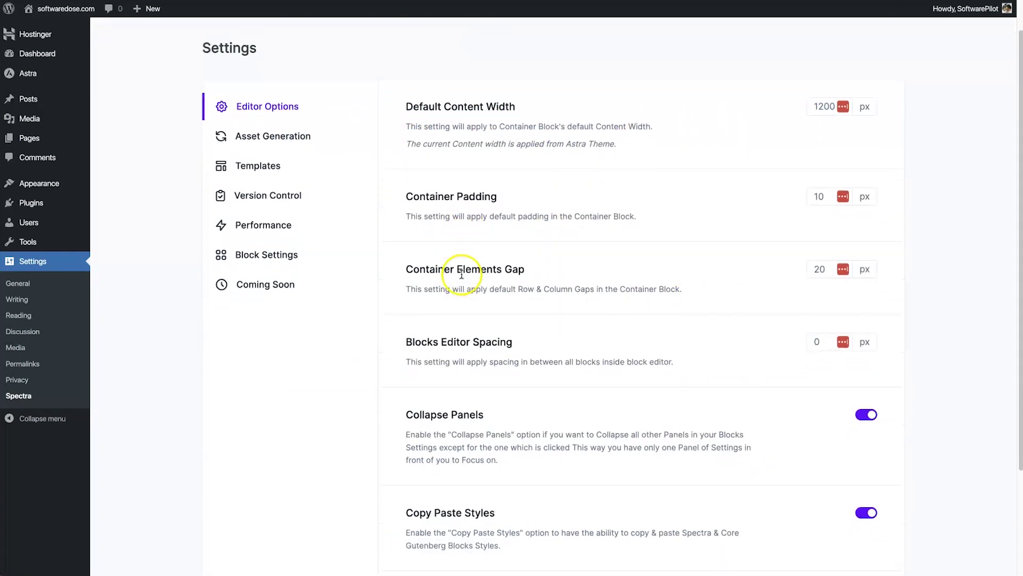
{"action": "scroll", "coordinate": [461, 275], "scroll_direction": "down", "scroll_amount": 3}
{"action": "scroll", "coordinate": [512, 456], "scroll_direction": "up", "scroll_amount": 5}
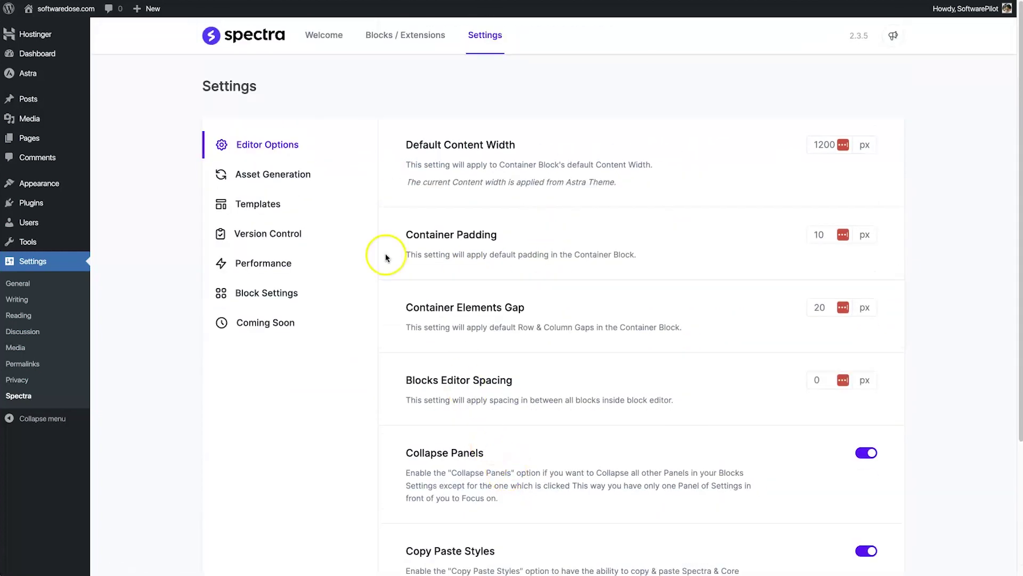
{"action": "left_click", "coordinate": [310, 177]}
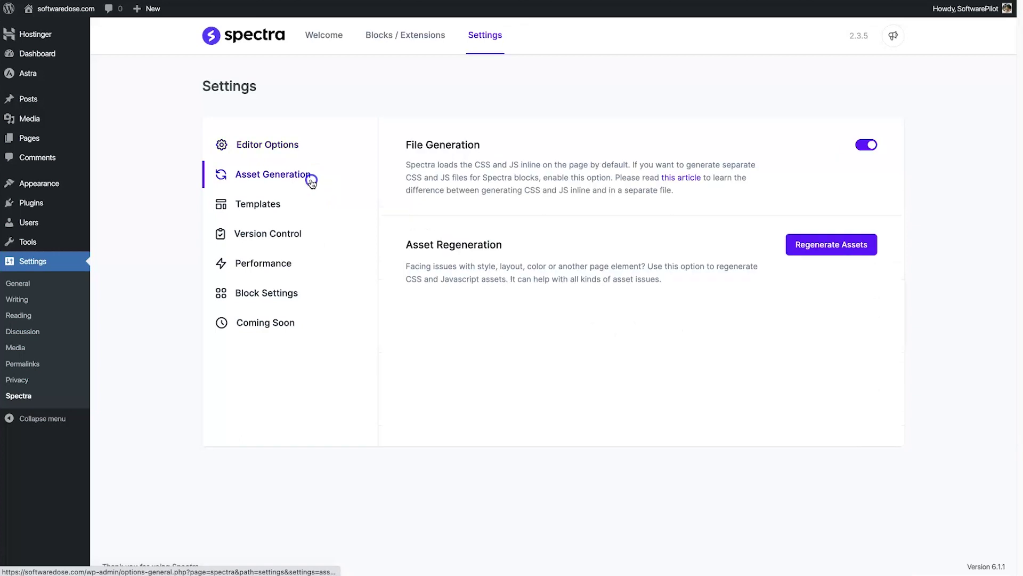
{"action": "left_click", "coordinate": [307, 206]}
{"action": "left_click", "coordinate": [302, 234]}
{"action": "left_click", "coordinate": [297, 258]}
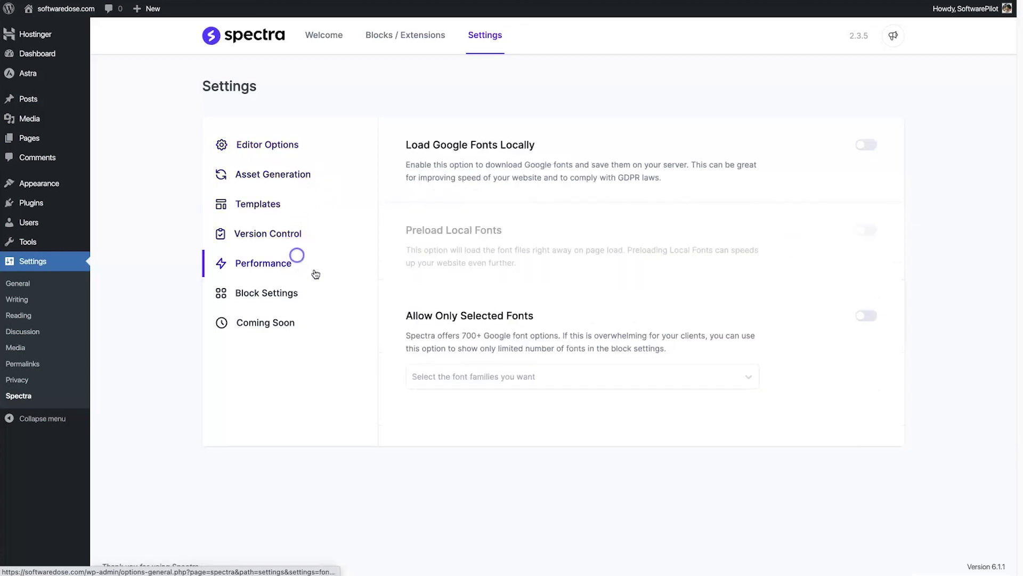
{"action": "left_click", "coordinate": [310, 292]}
{"action": "left_click", "coordinate": [303, 328]}
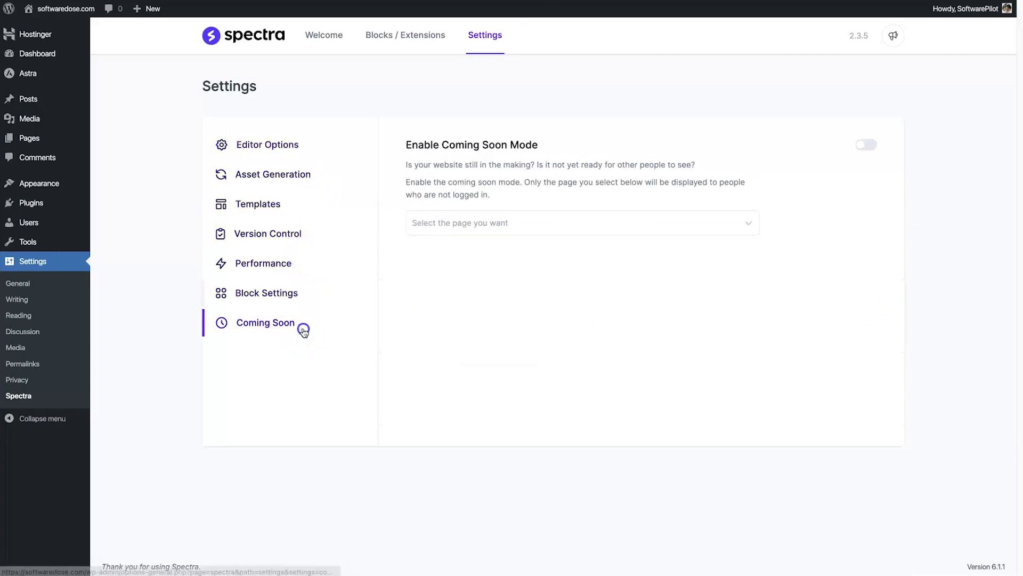
{"action": "mouse_move", "coordinate": [29, 138]}
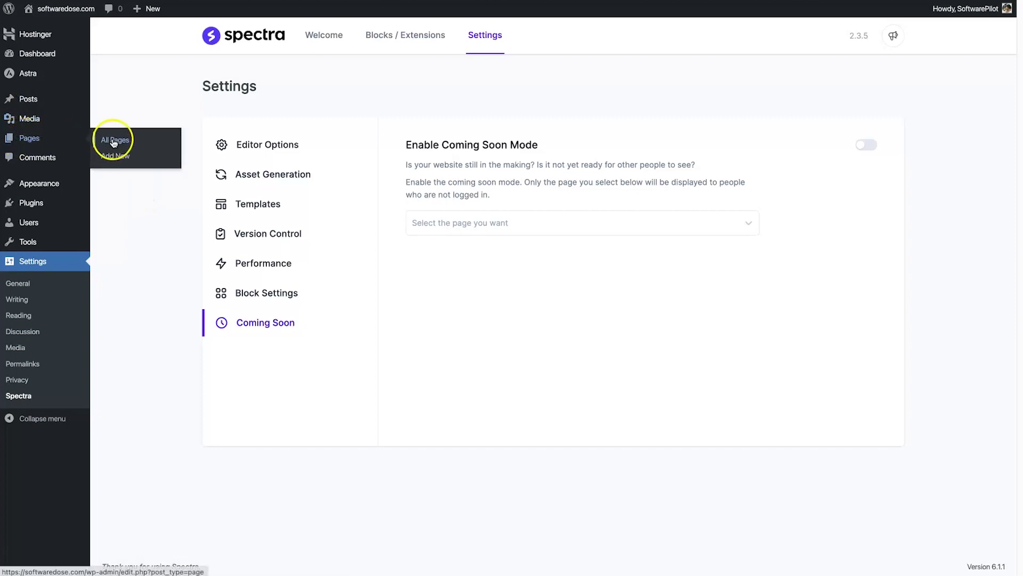
{"action": "left_click", "coordinate": [114, 141]}
{"action": "left_click", "coordinate": [135, 136]}
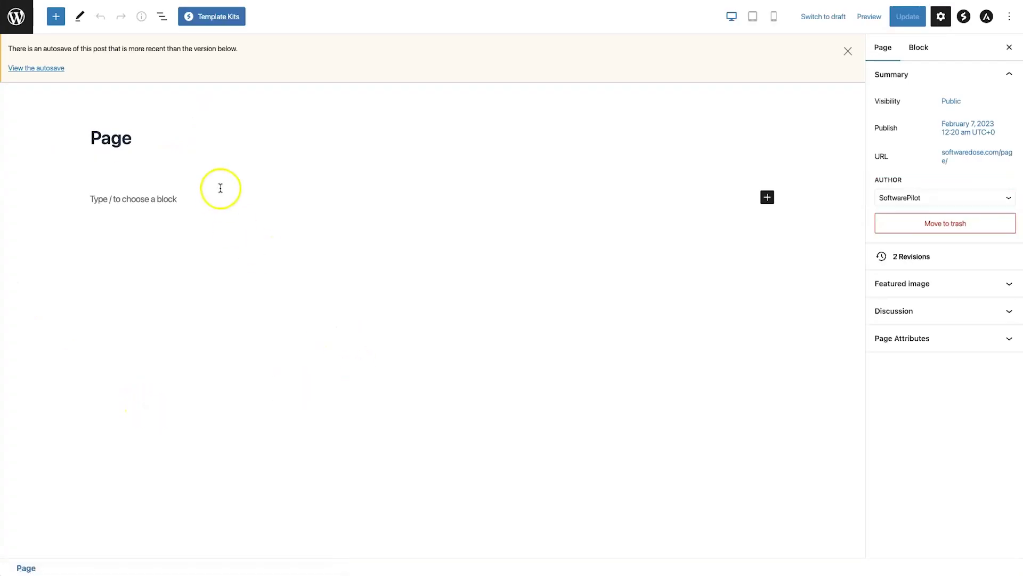
- Dismiss the autosave notice and bring up Spectra's Template Kits library from the block inserter
{"action": "left_click", "coordinate": [848, 52]}
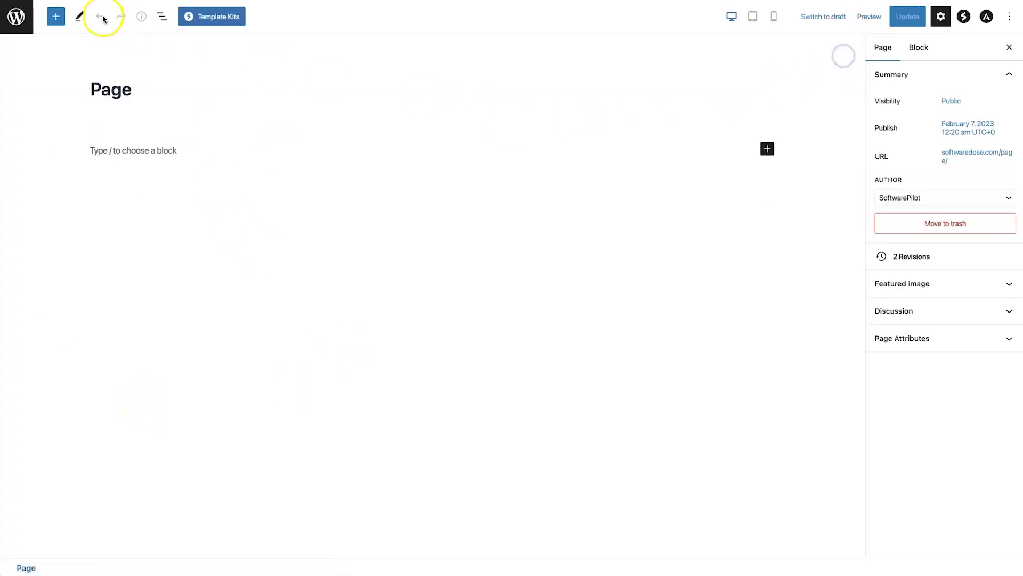
{"action": "left_click", "coordinate": [56, 16]}
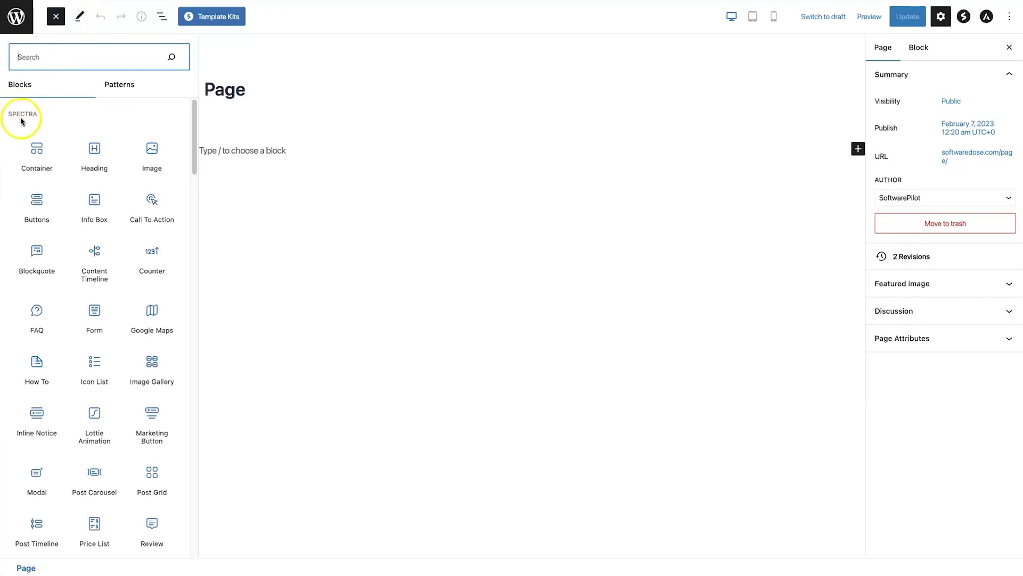
{"action": "mouse_move", "coordinate": [93, 156]}
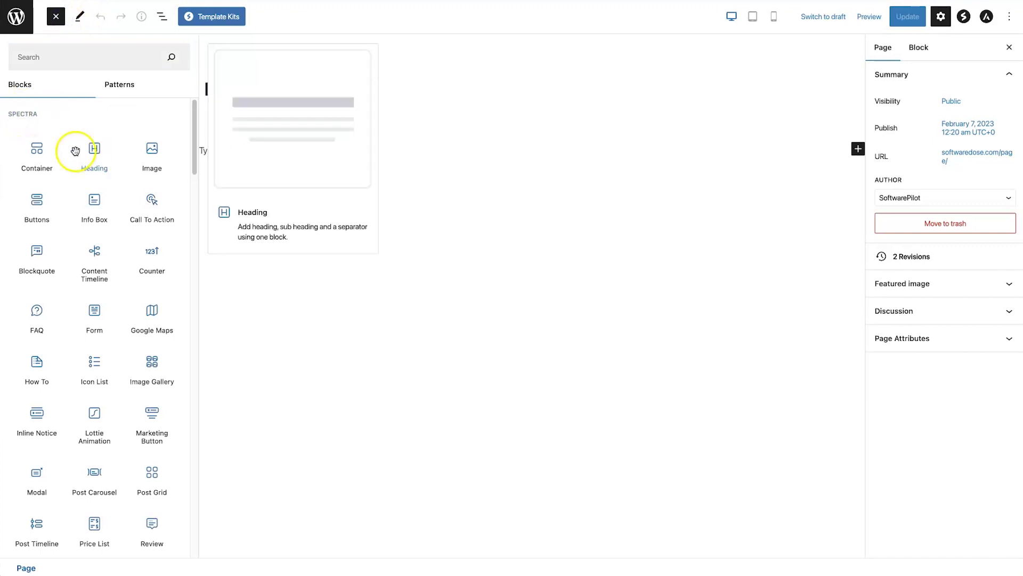
{"action": "scroll", "coordinate": [121, 298], "scroll_direction": "down", "scroll_amount": 2}
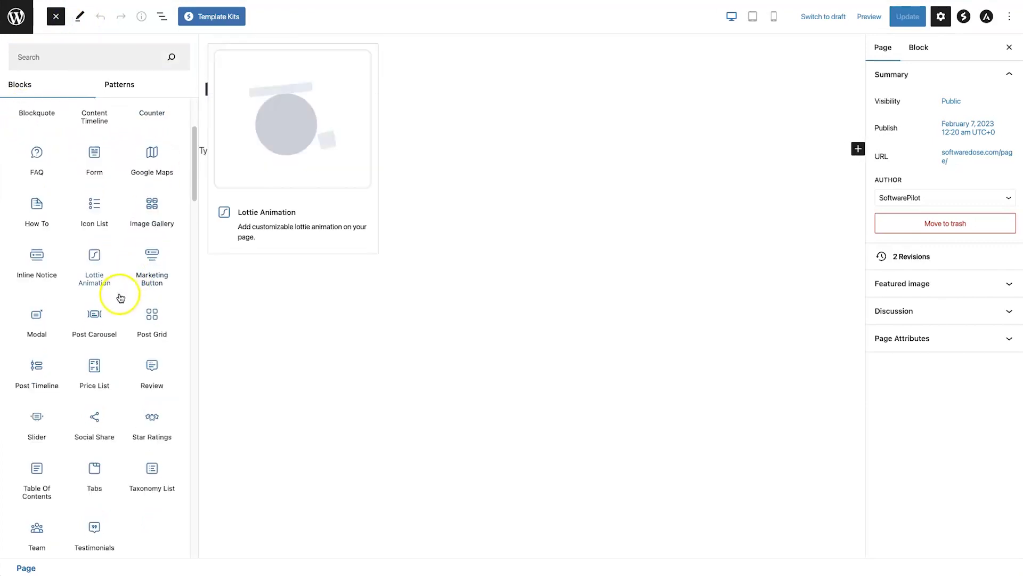
{"action": "scroll", "coordinate": [117, 448], "scroll_direction": "up", "scroll_amount": 3}
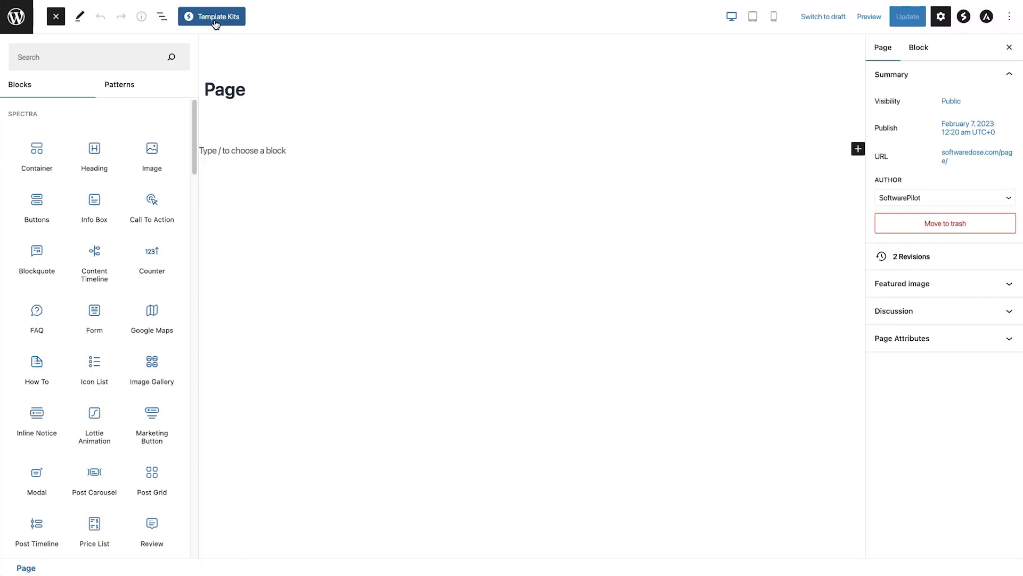
{"action": "left_click", "coordinate": [220, 17]}
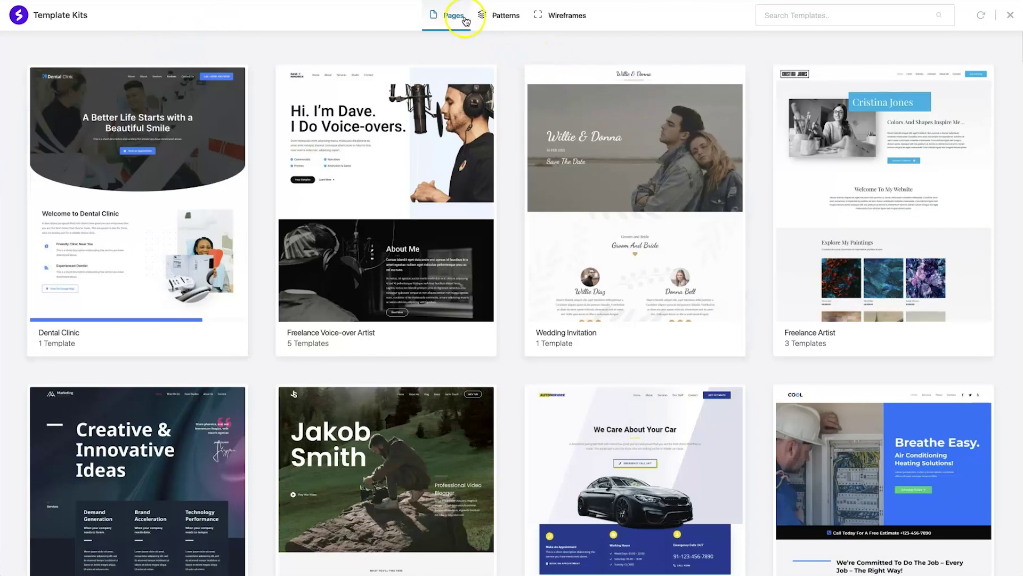
- Look through the Patterns and Wireframes tabs, then return to the full-page kits
{"action": "left_click", "coordinate": [504, 16]}
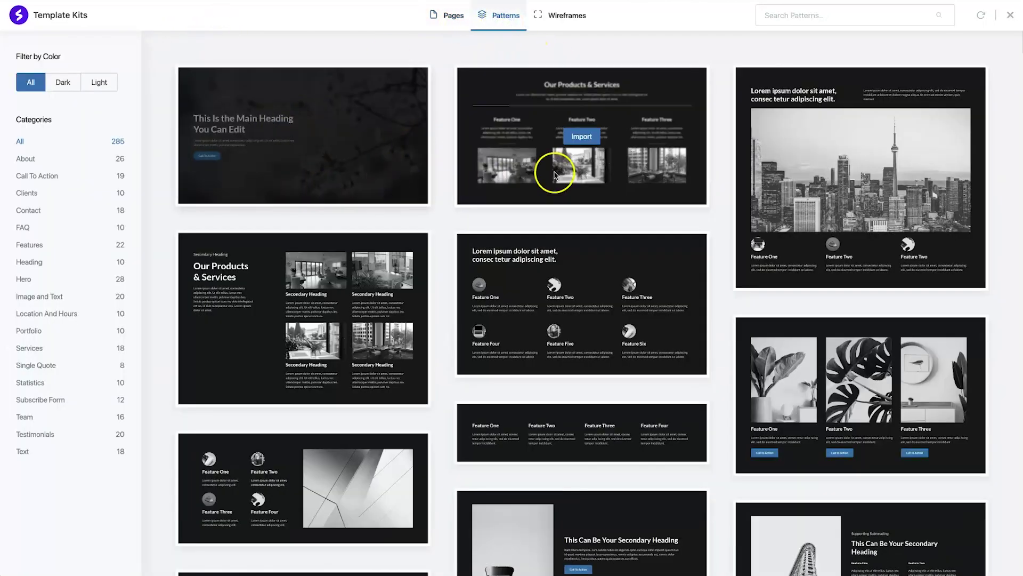
{"action": "left_click", "coordinate": [562, 16]}
{"action": "mouse_move", "coordinate": [303, 243]}
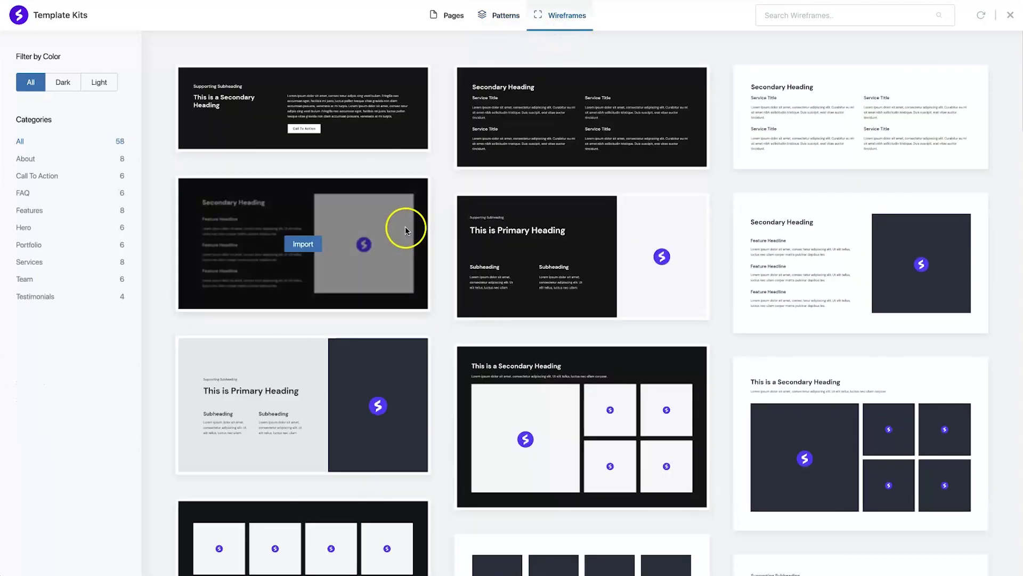
{"action": "scroll", "coordinate": [829, 301], "scroll_direction": "down", "scroll_amount": 2}
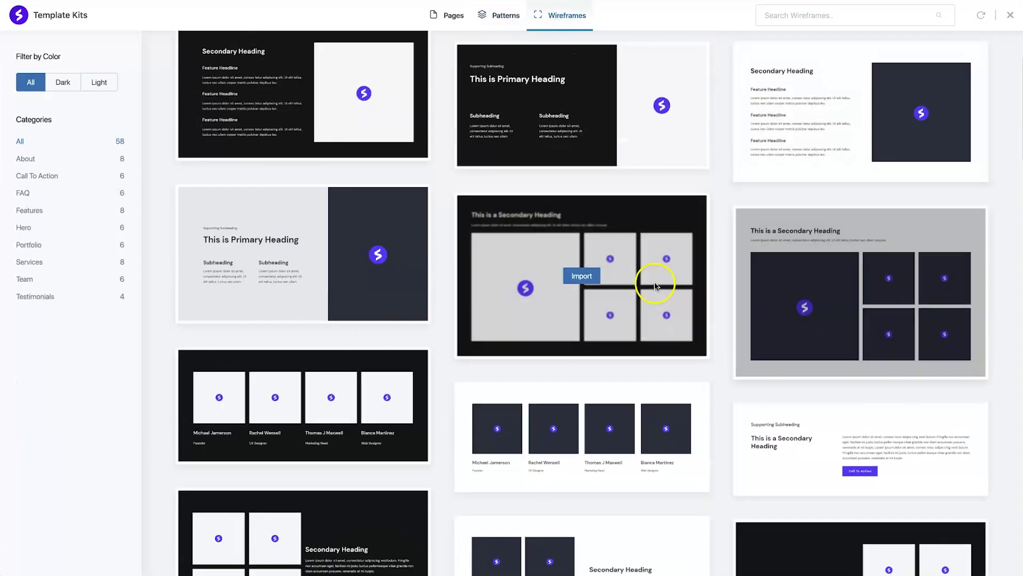
{"action": "scroll", "coordinate": [398, 320], "scroll_direction": "down", "scroll_amount": 2}
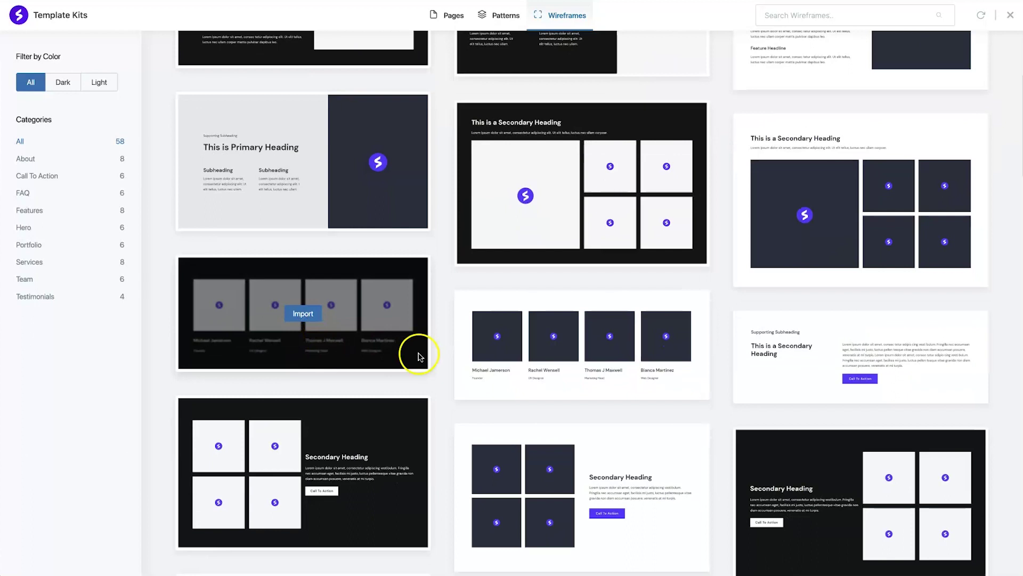
{"action": "scroll", "coordinate": [416, 343], "scroll_direction": "down", "scroll_amount": 3}
{"action": "scroll", "coordinate": [479, 344], "scroll_direction": "up", "scroll_amount": 8}
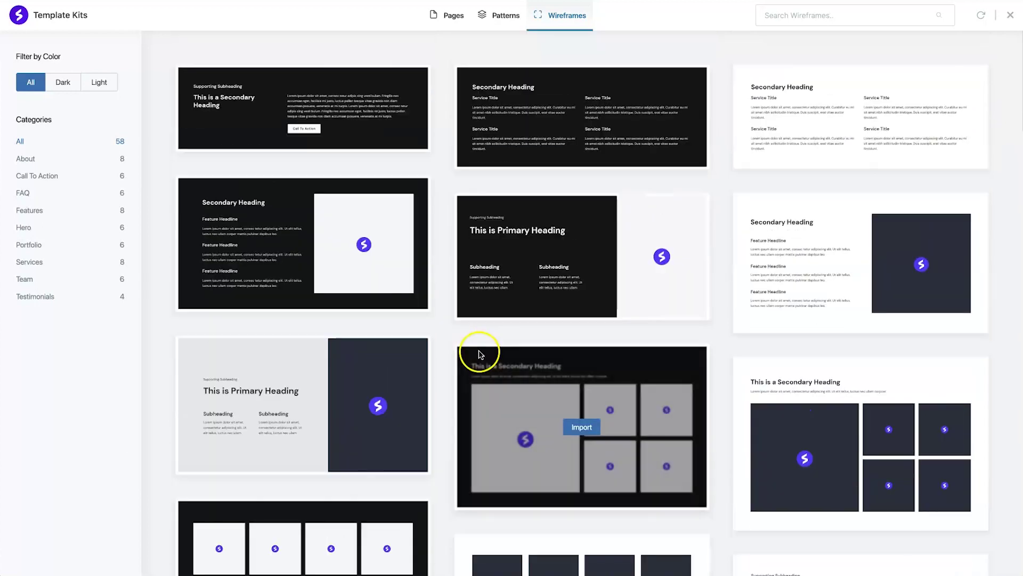
{"action": "left_click", "coordinate": [451, 22]}
{"action": "scroll", "coordinate": [560, 264], "scroll_direction": "down", "scroll_amount": 4}
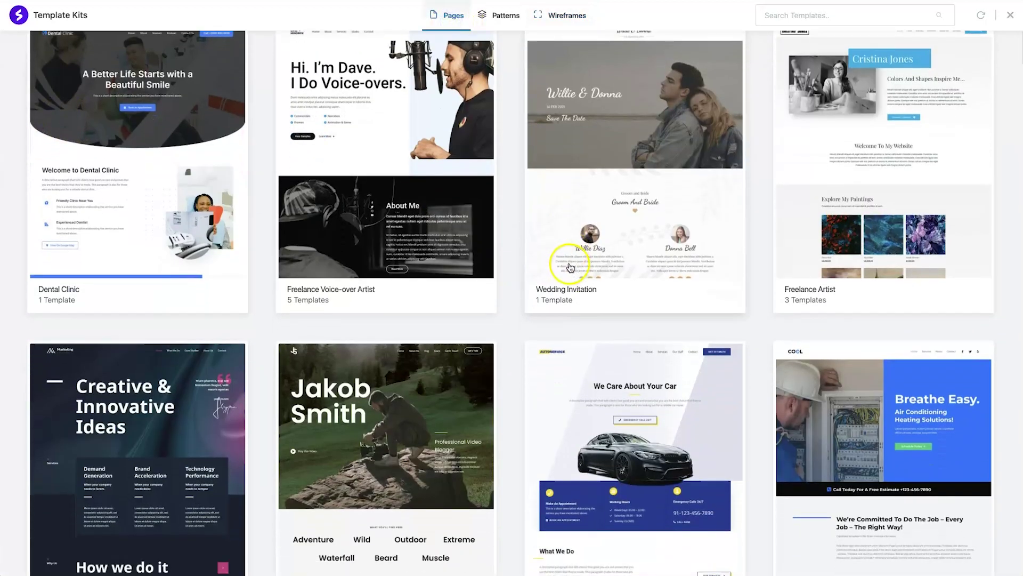
{"action": "scroll", "coordinate": [573, 267], "scroll_direction": "down", "scroll_amount": 4}
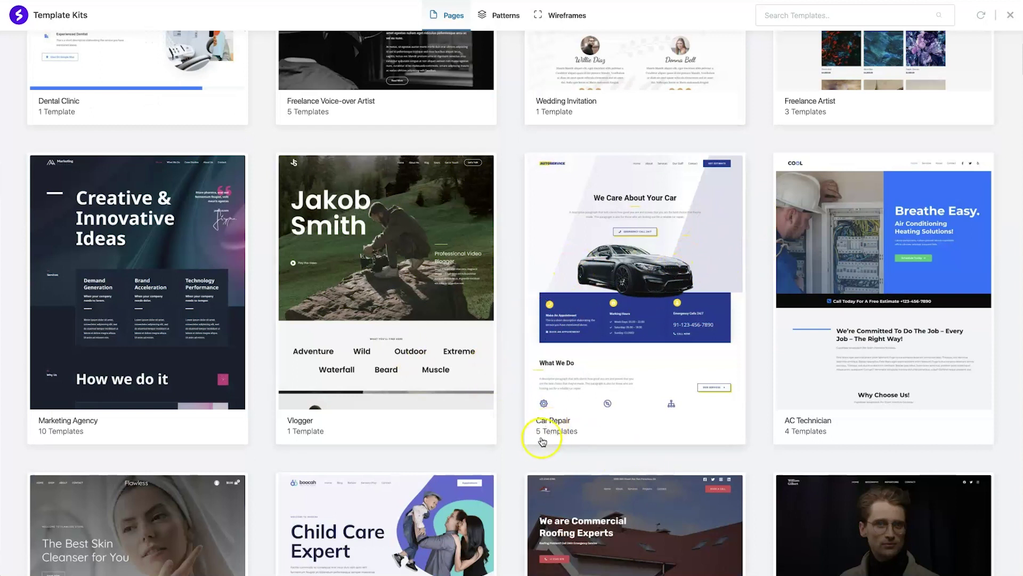
- Import the Car Repair kit's 'Home' page template into the page
{"action": "left_click", "coordinate": [609, 303]}
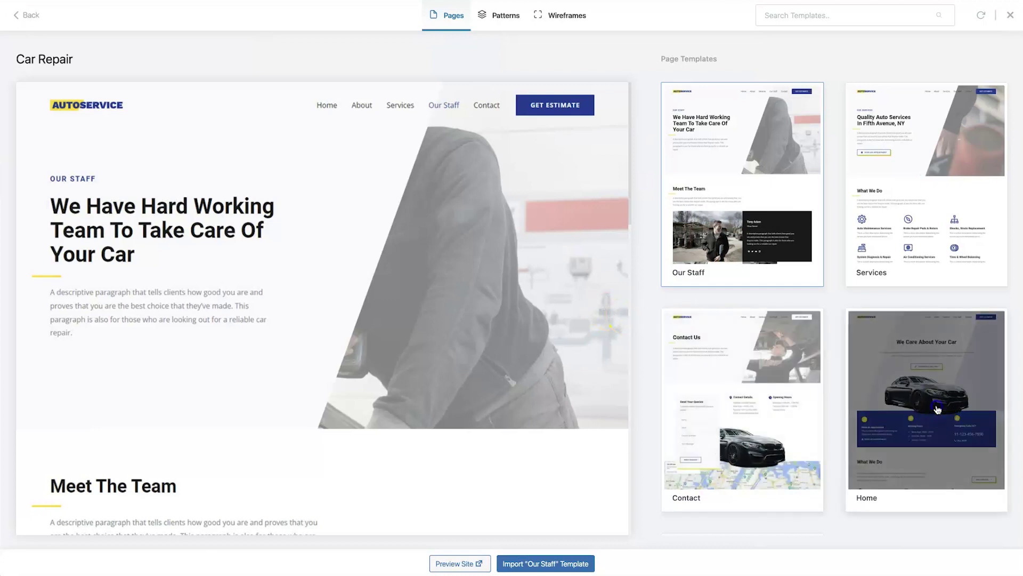
{"action": "left_click", "coordinate": [862, 416]}
{"action": "scroll", "coordinate": [608, 413], "scroll_direction": "down", "scroll_amount": 3}
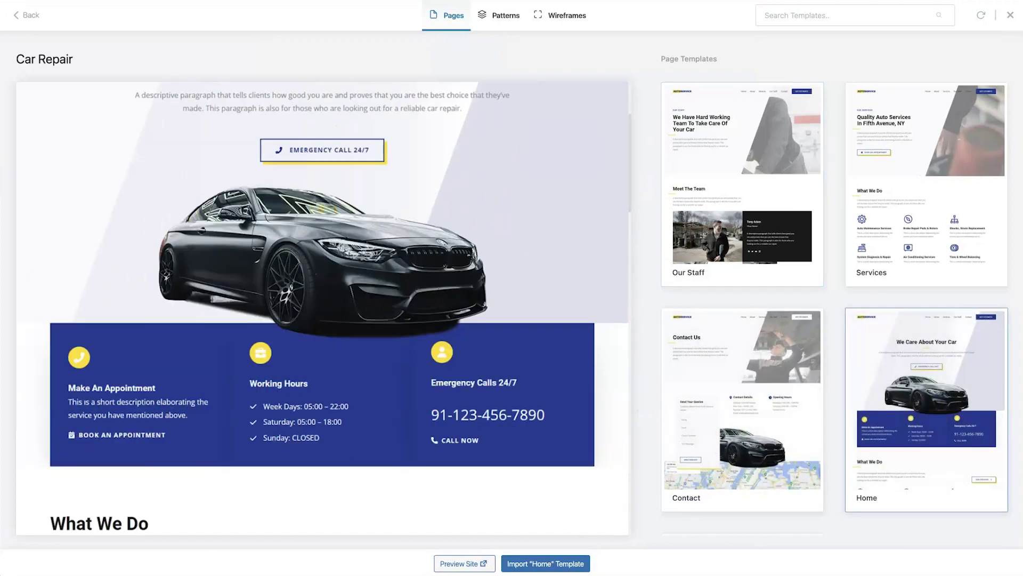
{"action": "left_click", "coordinate": [562, 565]}
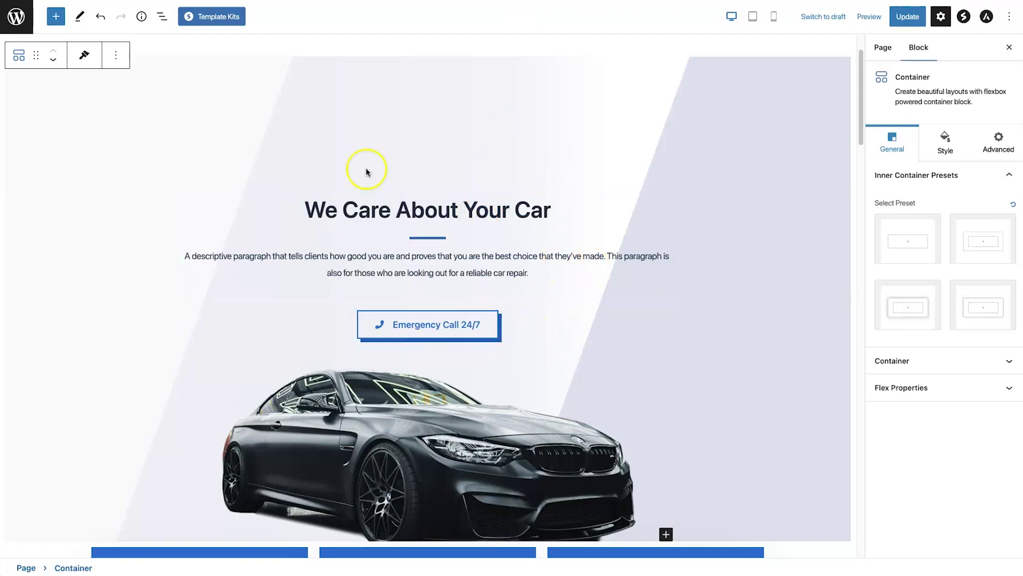
{"action": "scroll", "coordinate": [707, 212], "scroll_direction": "down", "scroll_amount": 3}
{"action": "scroll", "coordinate": [707, 213], "scroll_direction": "down", "scroll_amount": 3}
{"action": "scroll", "coordinate": [708, 212], "scroll_direction": "down", "scroll_amount": 3}
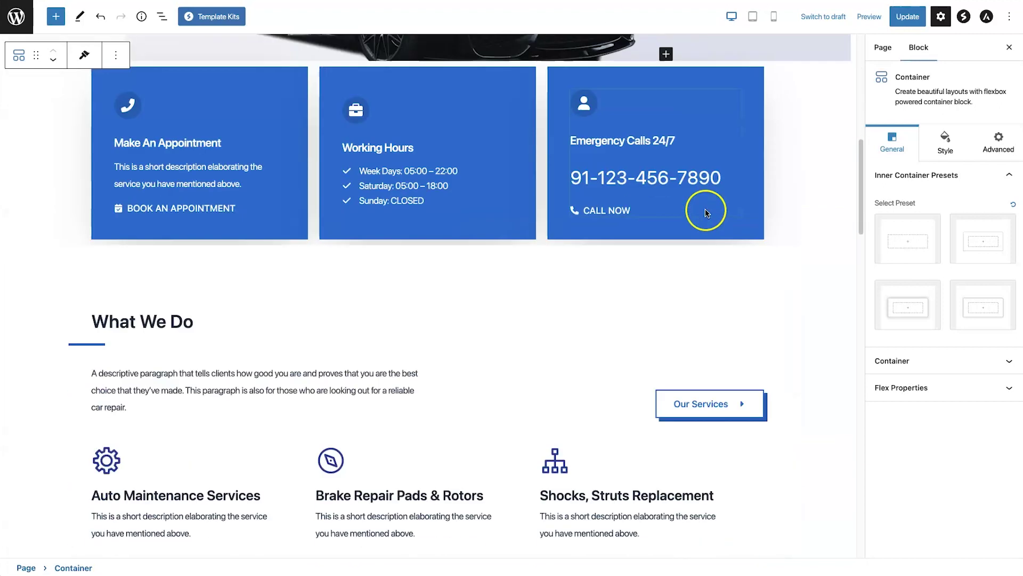
{"action": "scroll", "coordinate": [707, 214], "scroll_direction": "down", "scroll_amount": 5}
{"action": "scroll", "coordinate": [658, 207], "scroll_direction": "down", "scroll_amount": 5}
{"action": "scroll", "coordinate": [658, 207], "scroll_direction": "down", "scroll_amount": 4}
{"action": "scroll", "coordinate": [658, 207], "scroll_direction": "down", "scroll_amount": 5}
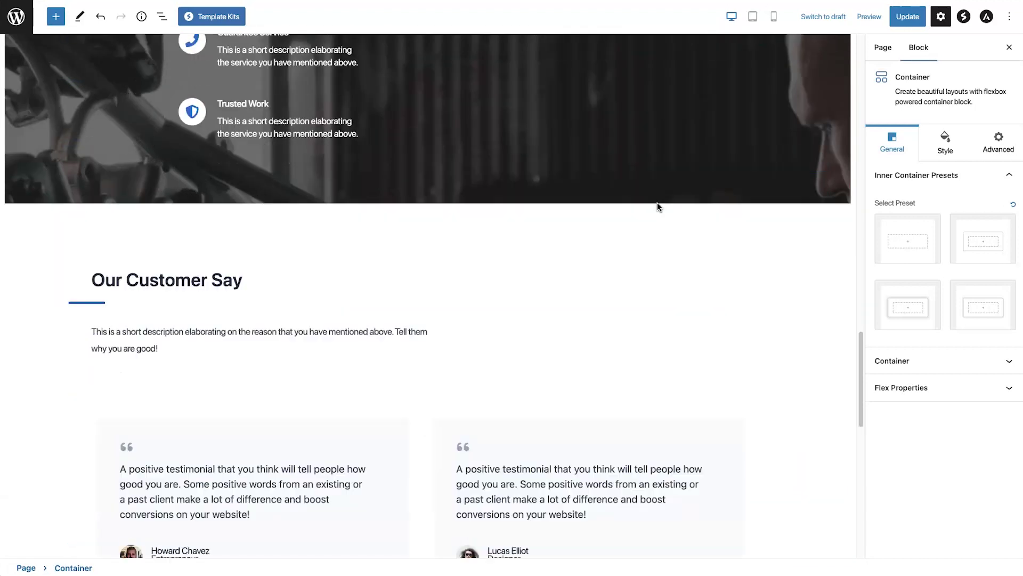
{"action": "scroll", "coordinate": [657, 207], "scroll_direction": "down", "scroll_amount": 5}
{"action": "scroll", "coordinate": [657, 206], "scroll_direction": "down", "scroll_amount": 4}
{"action": "scroll", "coordinate": [658, 206], "scroll_direction": "up", "scroll_amount": 1}
{"action": "scroll", "coordinate": [559, 204], "scroll_direction": "up", "scroll_amount": 5}
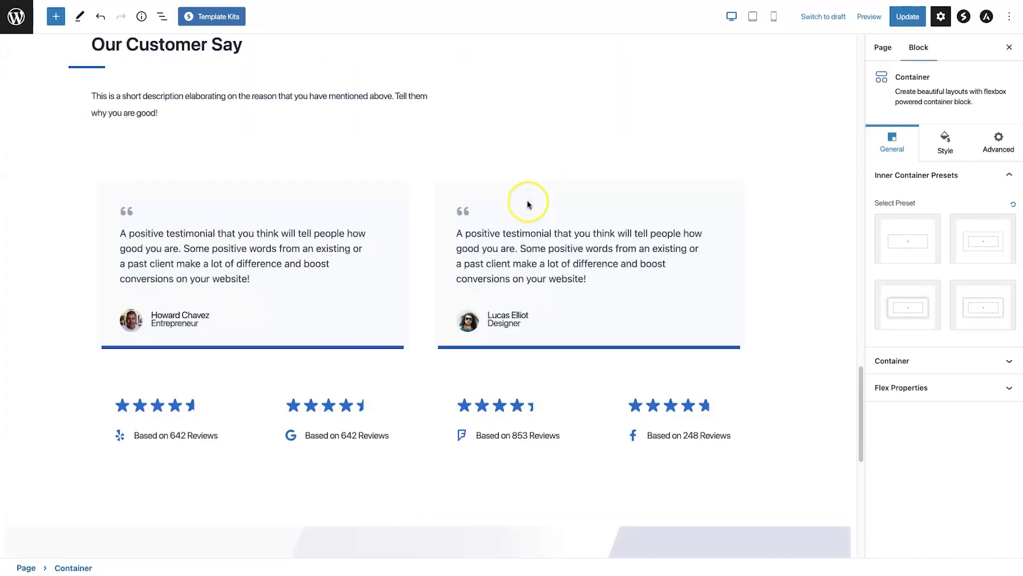
{"action": "scroll", "coordinate": [527, 200], "scroll_direction": "up", "scroll_amount": 5}
{"action": "scroll", "coordinate": [528, 200], "scroll_direction": "up", "scroll_amount": 5}
{"action": "scroll", "coordinate": [526, 200], "scroll_direction": "up", "scroll_amount": 5}
{"action": "scroll", "coordinate": [527, 200], "scroll_direction": "up", "scroll_amount": 2}
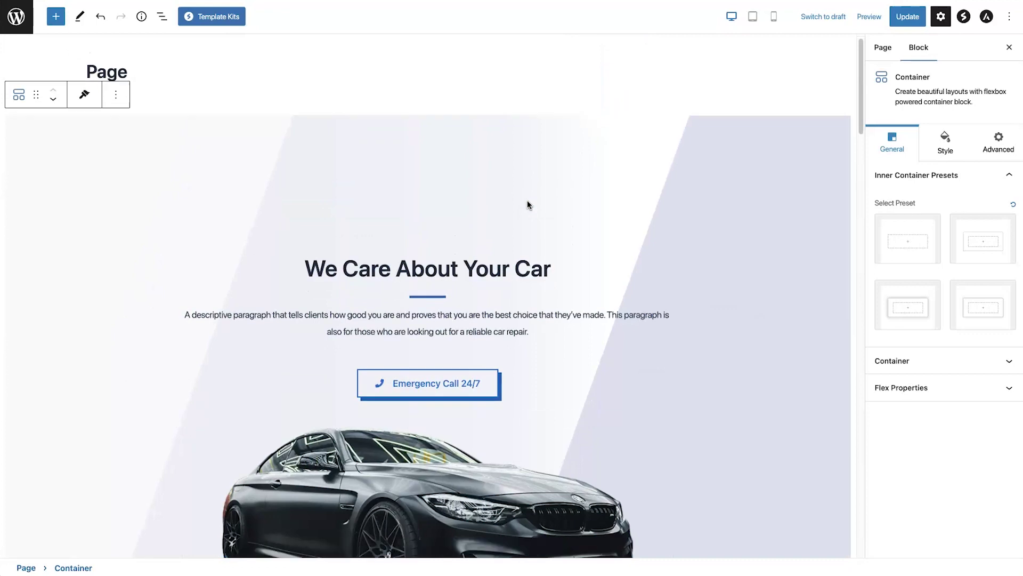
{"action": "scroll", "coordinate": [527, 200], "scroll_direction": "down", "scroll_amount": 3}
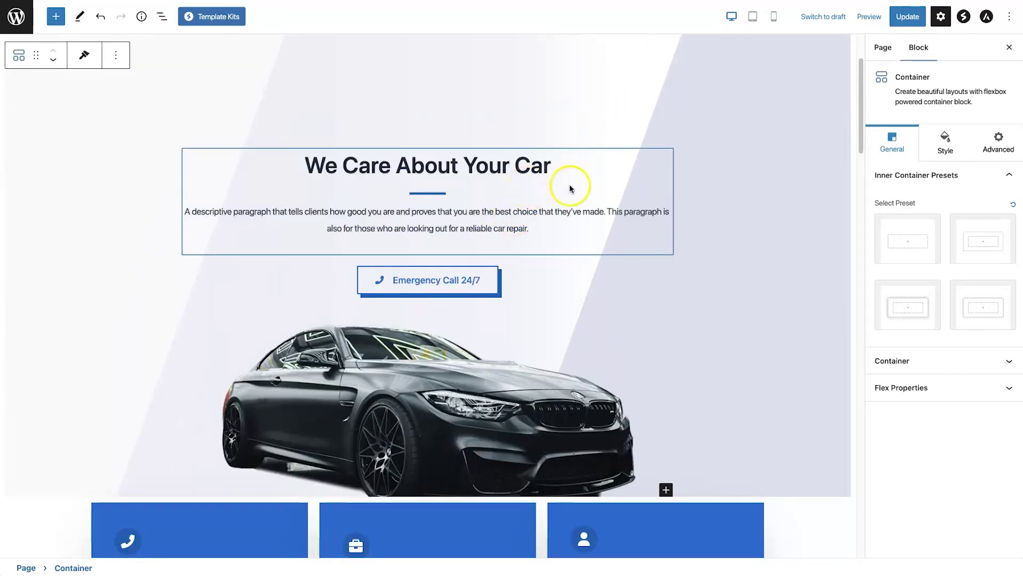
{"action": "scroll", "coordinate": [569, 184], "scroll_direction": "up", "scroll_amount": 3}
{"action": "scroll", "coordinate": [595, 268], "scroll_direction": "down", "scroll_amount": 3}
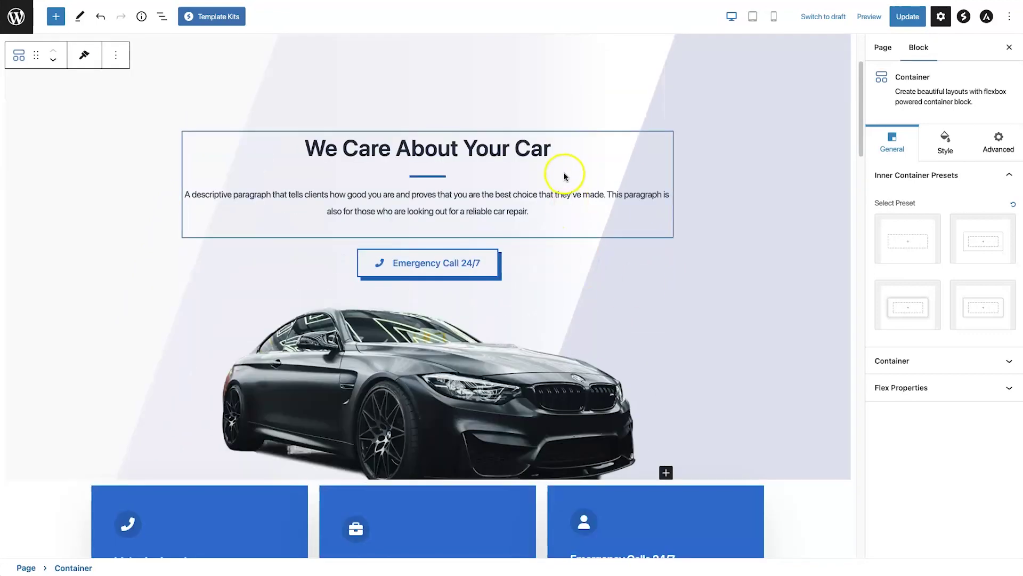
- Select the 'We Care About Your Car' heading and look through its General, Style and Advanced tabs
{"action": "left_click", "coordinate": [560, 148]}
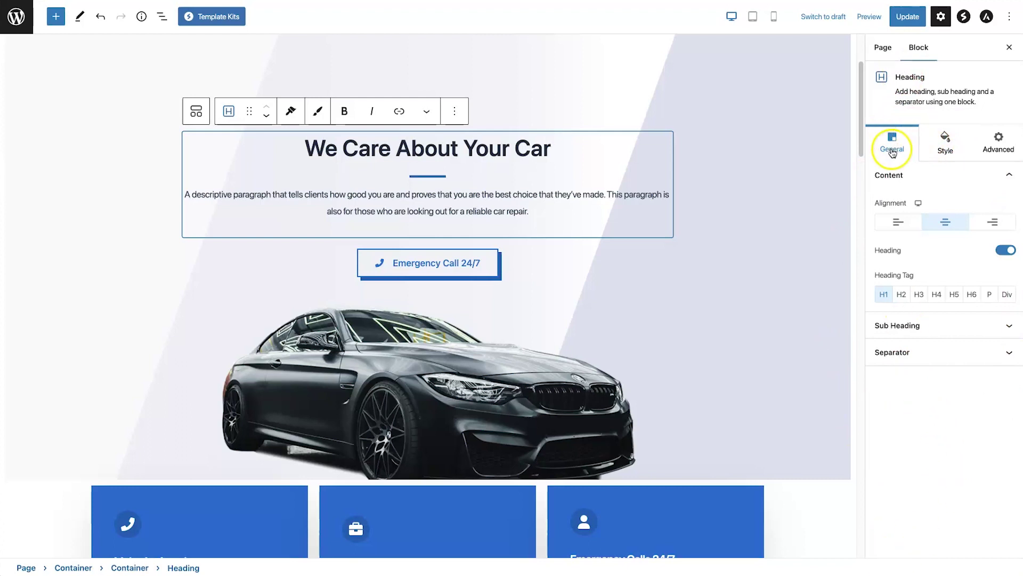
{"action": "left_click", "coordinate": [946, 142]}
{"action": "left_click", "coordinate": [991, 144]}
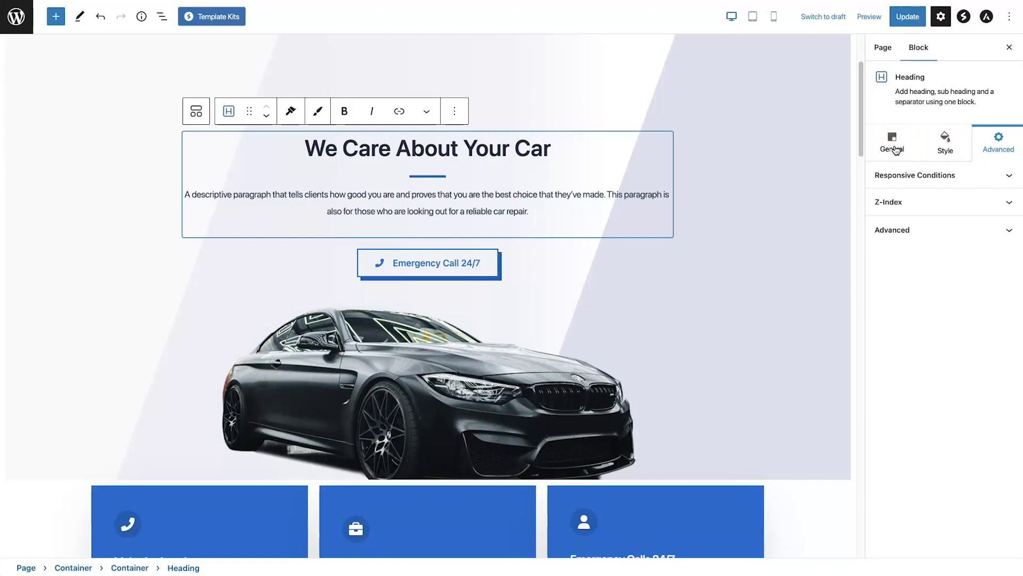
{"action": "left_click", "coordinate": [894, 150]}
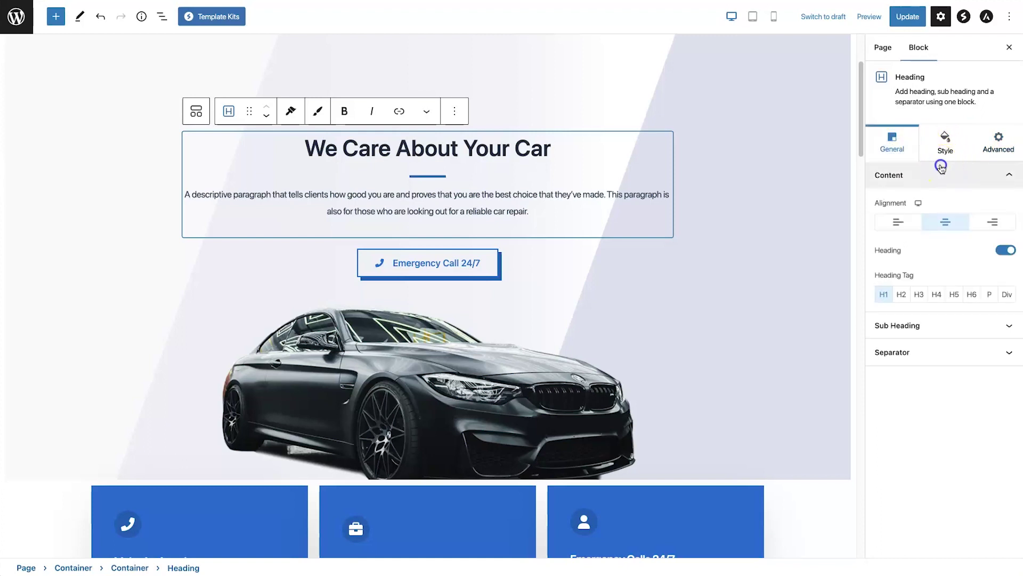
{"action": "left_click", "coordinate": [945, 142]}
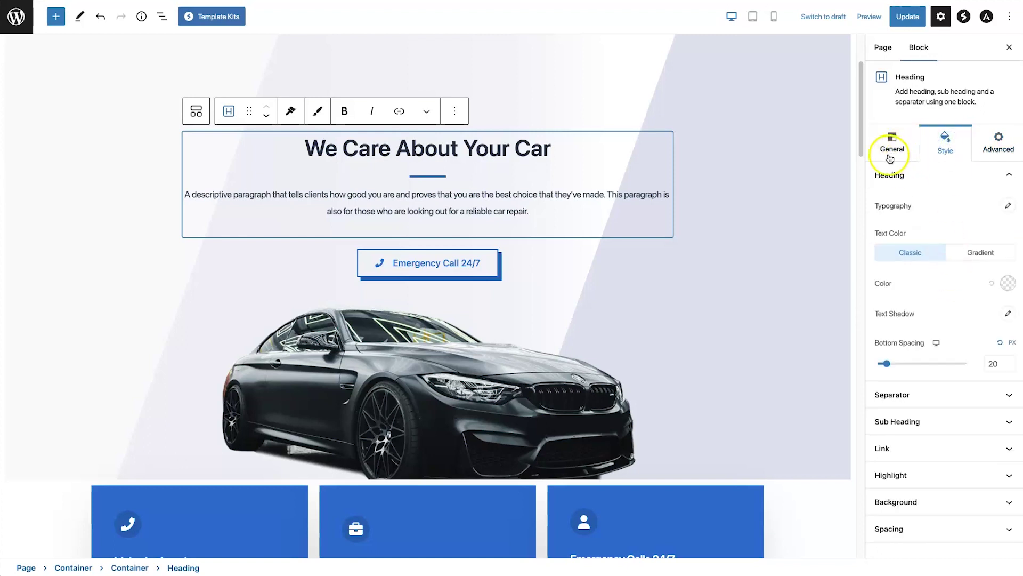
- Check the heading's font weight and text transform options without changing them, and save the page
{"action": "left_click", "coordinate": [1007, 205]}
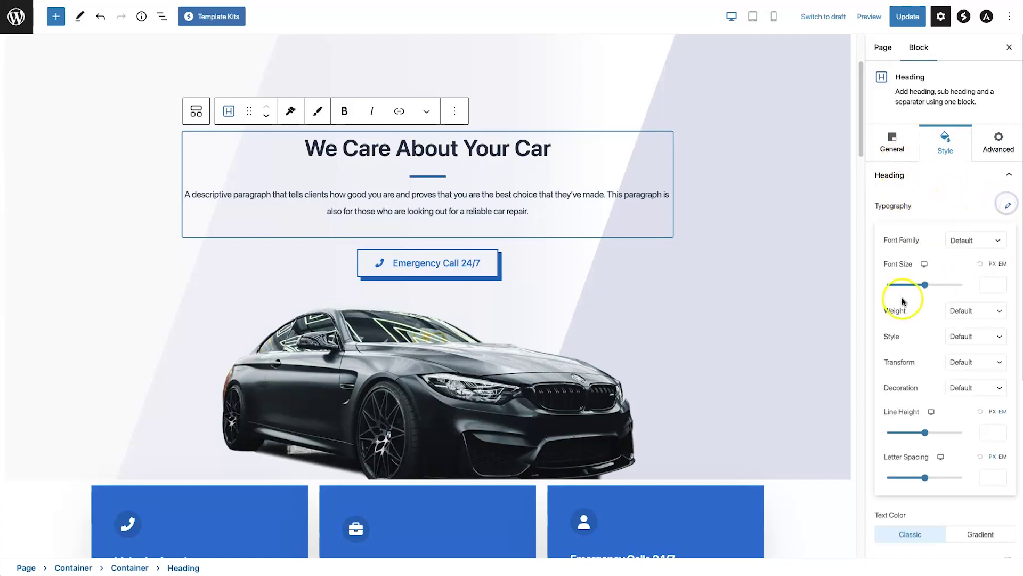
{"action": "left_click", "coordinate": [971, 311]}
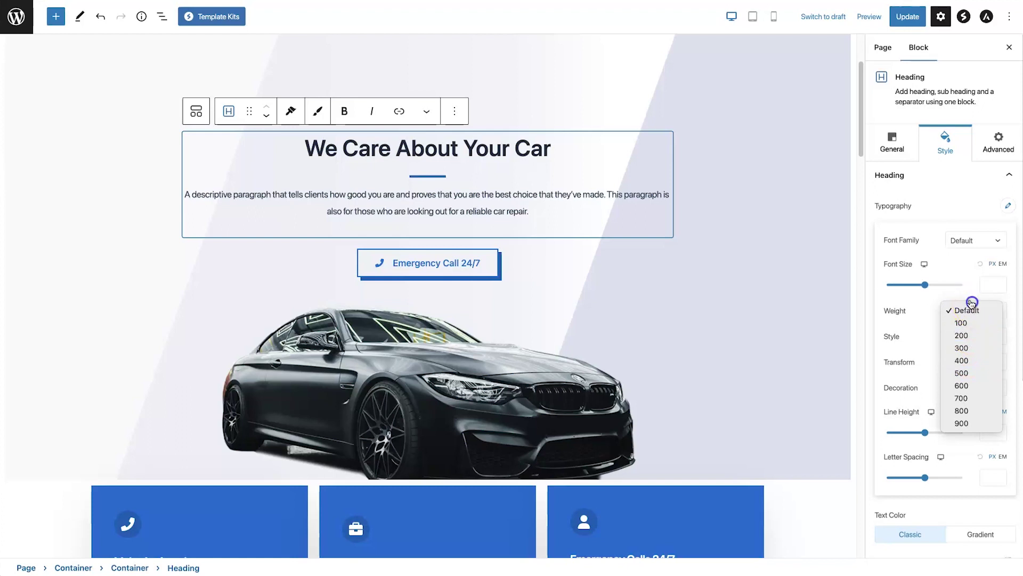
{"action": "left_click", "coordinate": [923, 296]}
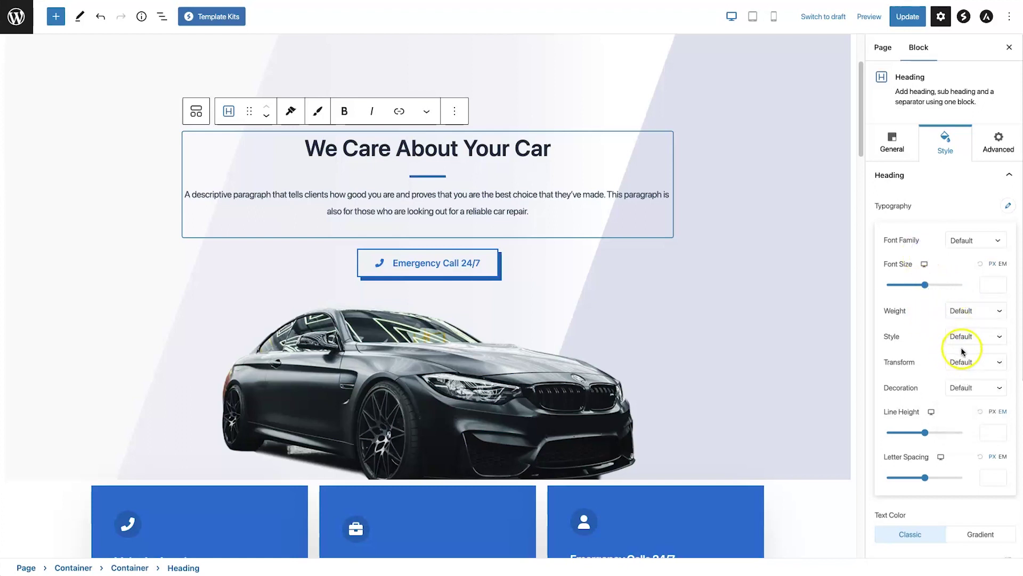
{"action": "left_click", "coordinate": [974, 362]}
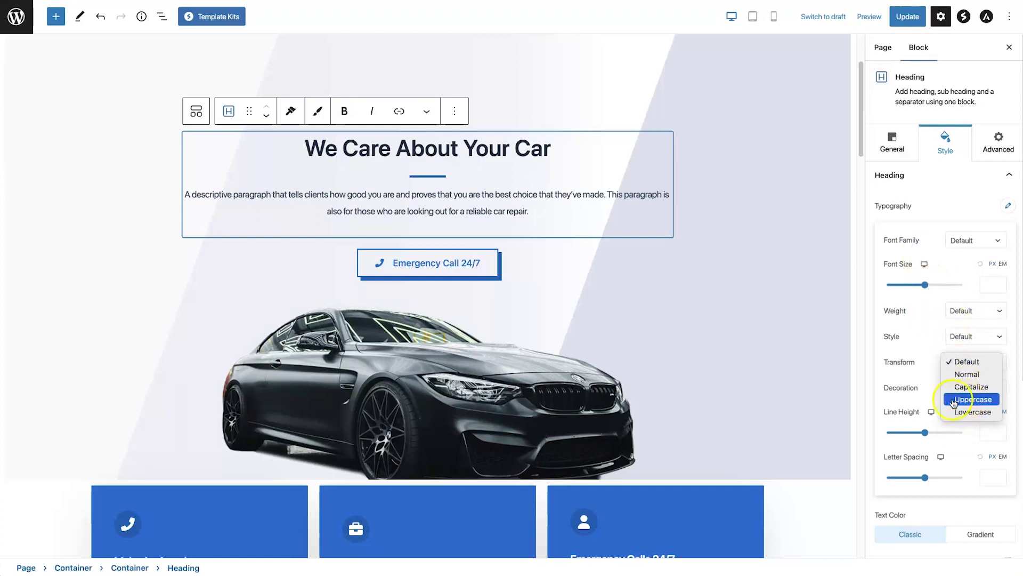
{"action": "left_click", "coordinate": [926, 341]}
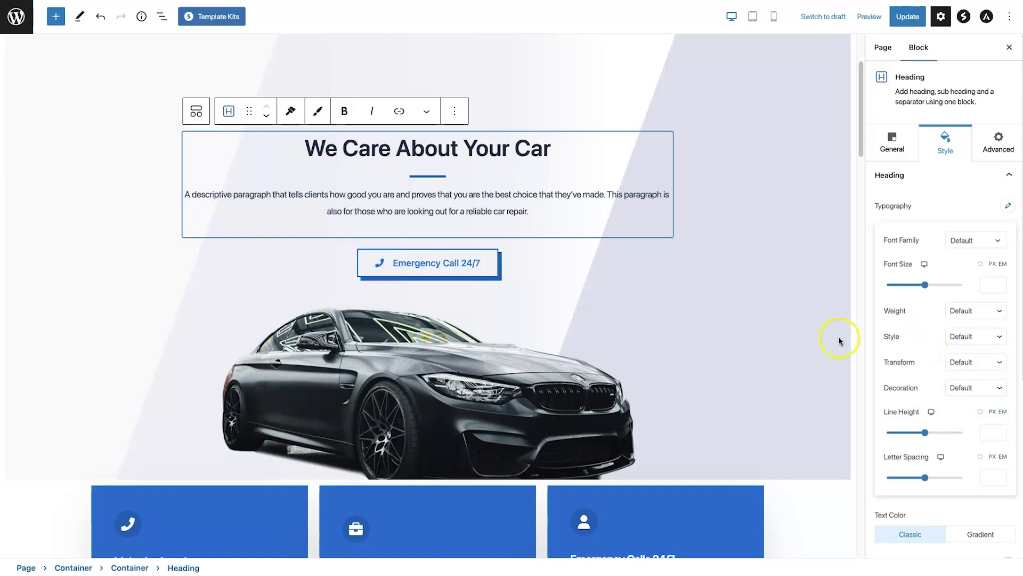
{"action": "key", "text": "ctrl+s"}
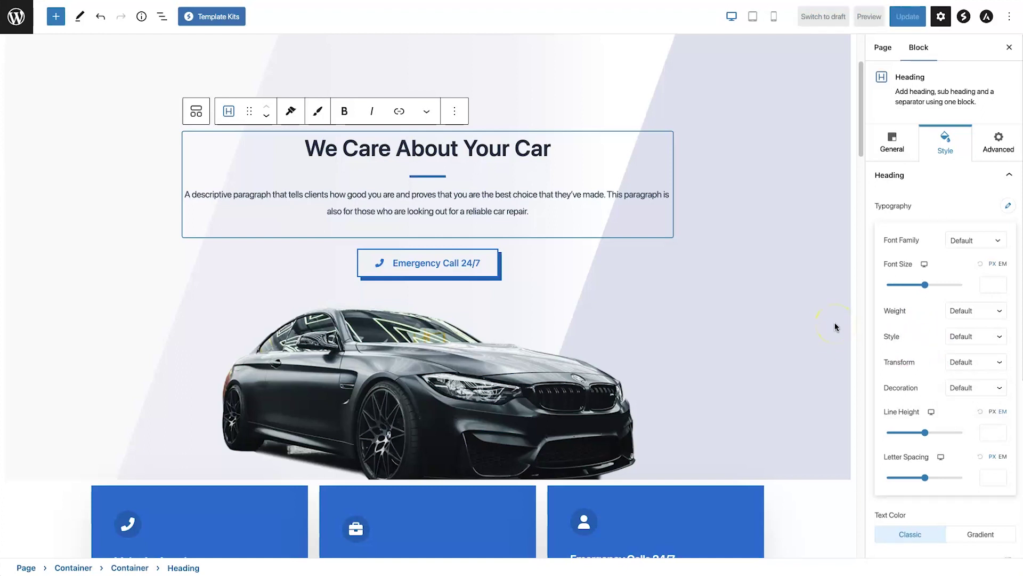
{"action": "left_click", "coordinate": [893, 142]}
{"action": "left_click", "coordinate": [698, 247]}
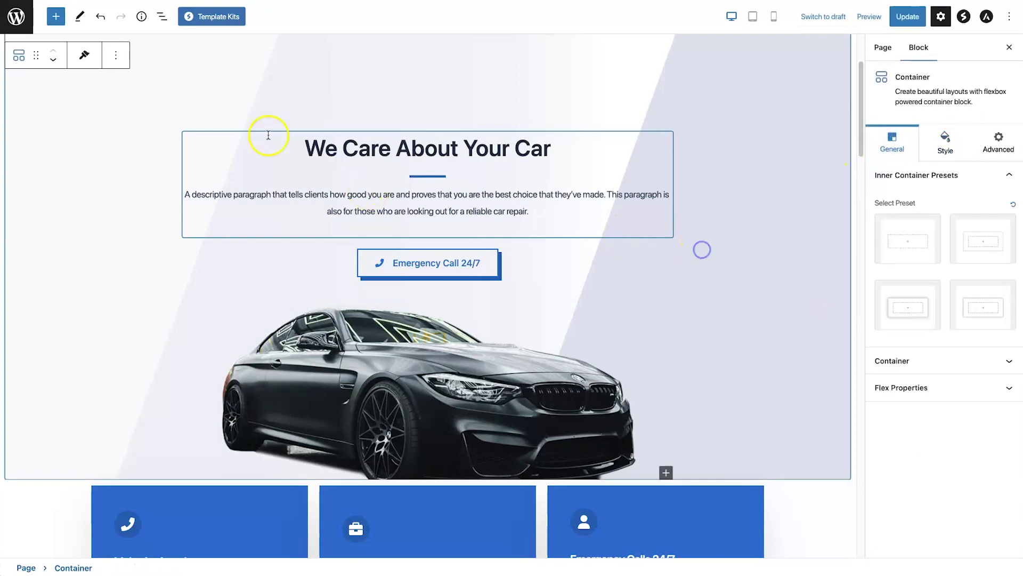
{"action": "scroll", "coordinate": [336, 200], "scroll_direction": "down", "scroll_amount": 2}
{"action": "scroll", "coordinate": [365, 134], "scroll_direction": "up", "scroll_amount": 2}
{"action": "scroll", "coordinate": [360, 200], "scroll_direction": "up", "scroll_amount": 1}
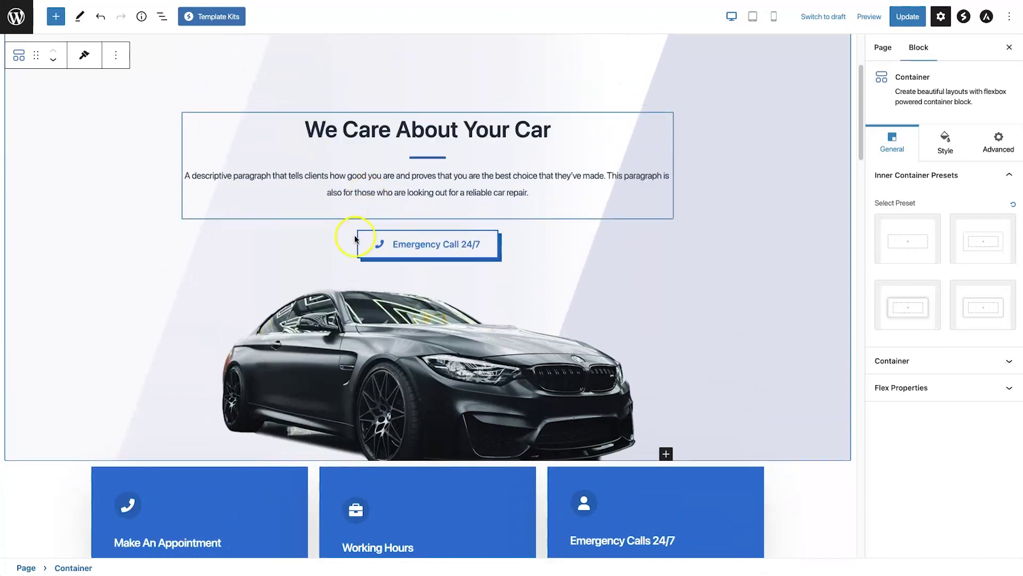
{"action": "left_click", "coordinate": [365, 240]}
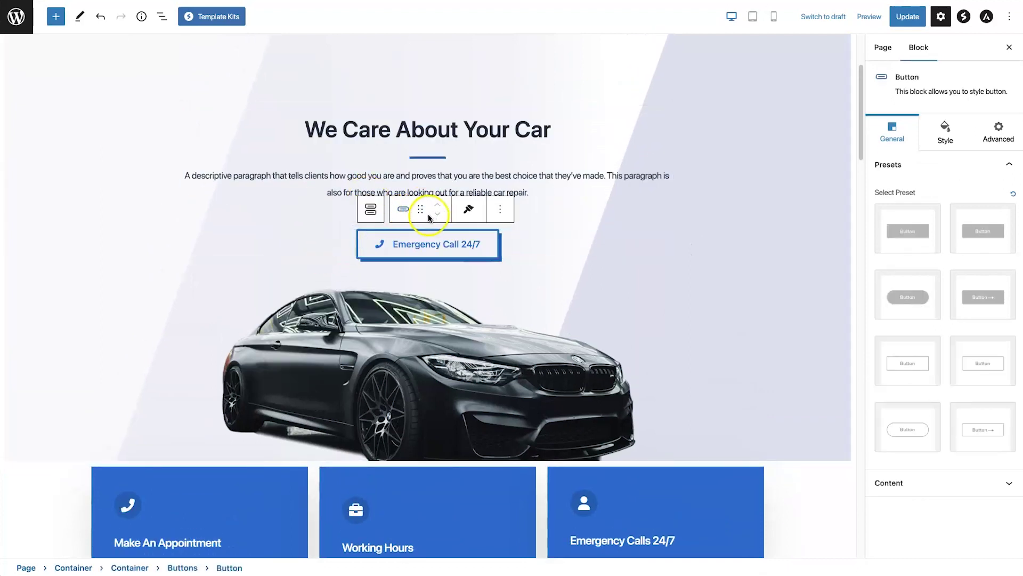
{"action": "left_click_drag", "start_coordinate": [422, 211], "coordinate": [406, 296]}
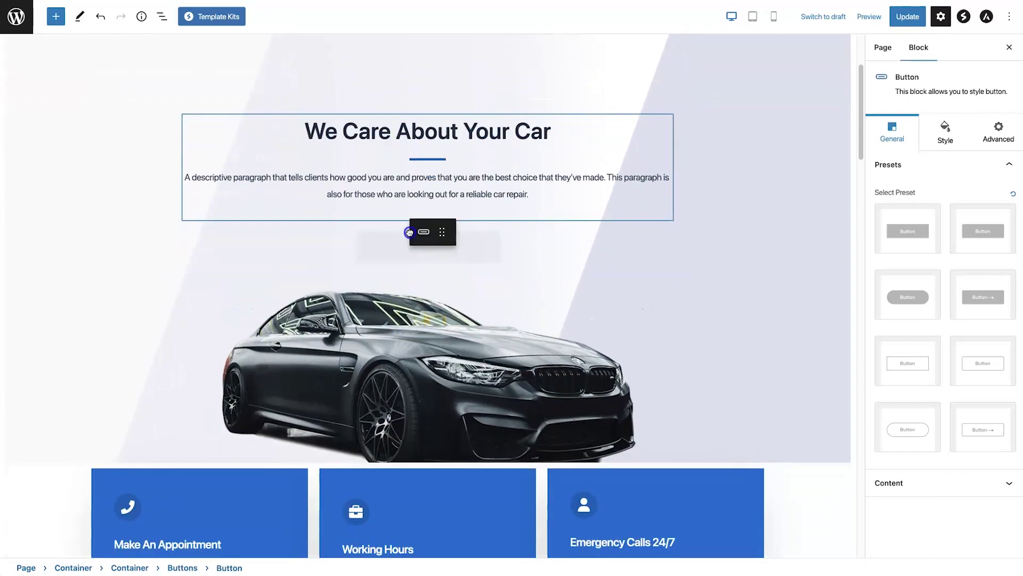
{"action": "left_click_drag", "start_coordinate": [406, 296], "coordinate": [416, 235]}
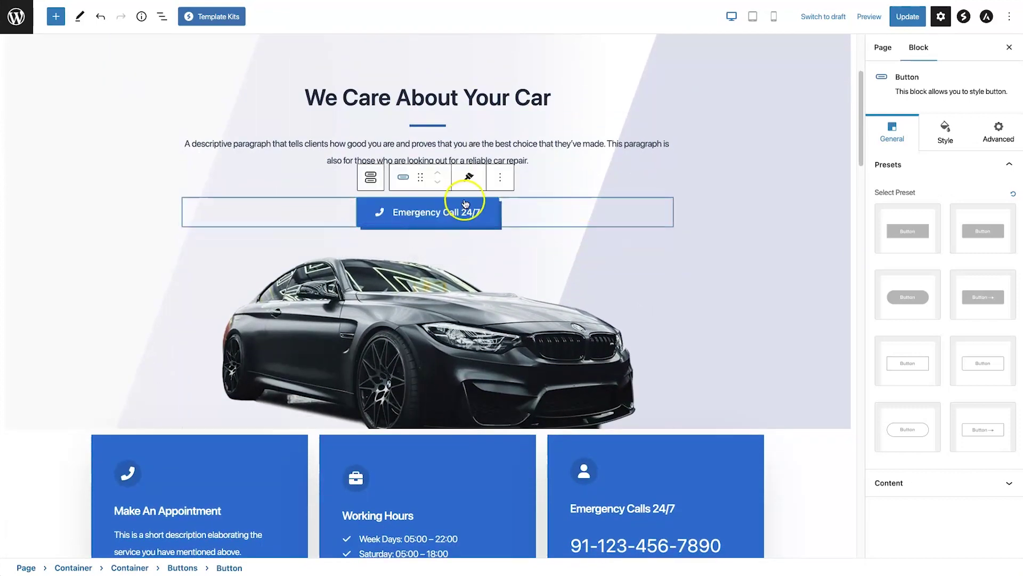
{"action": "scroll", "coordinate": [502, 241], "scroll_direction": "down", "scroll_amount": 3}
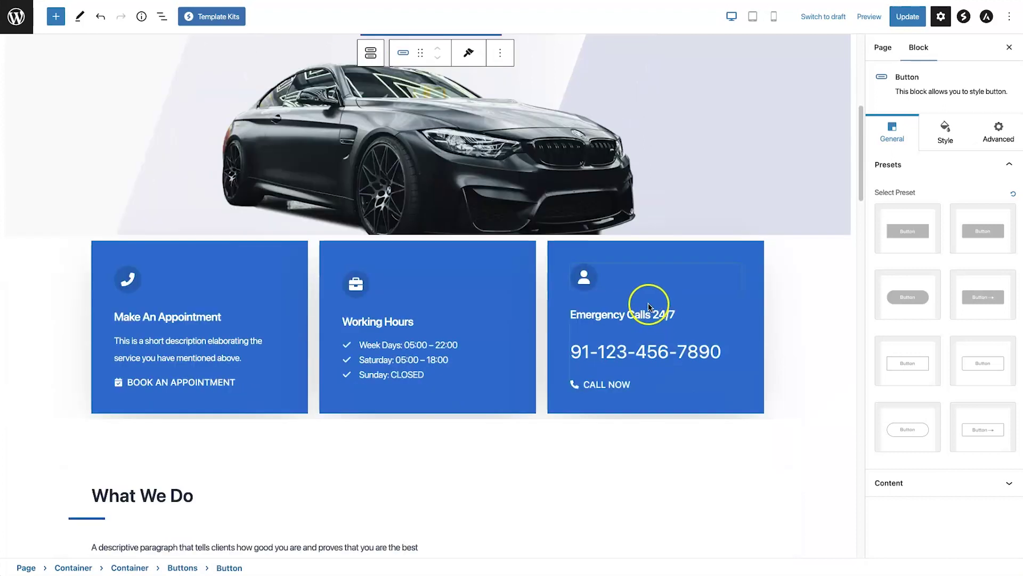
{"action": "scroll", "coordinate": [640, 304], "scroll_direction": "up", "scroll_amount": 3}
{"action": "scroll", "coordinate": [500, 261], "scroll_direction": "down", "scroll_amount": 5}
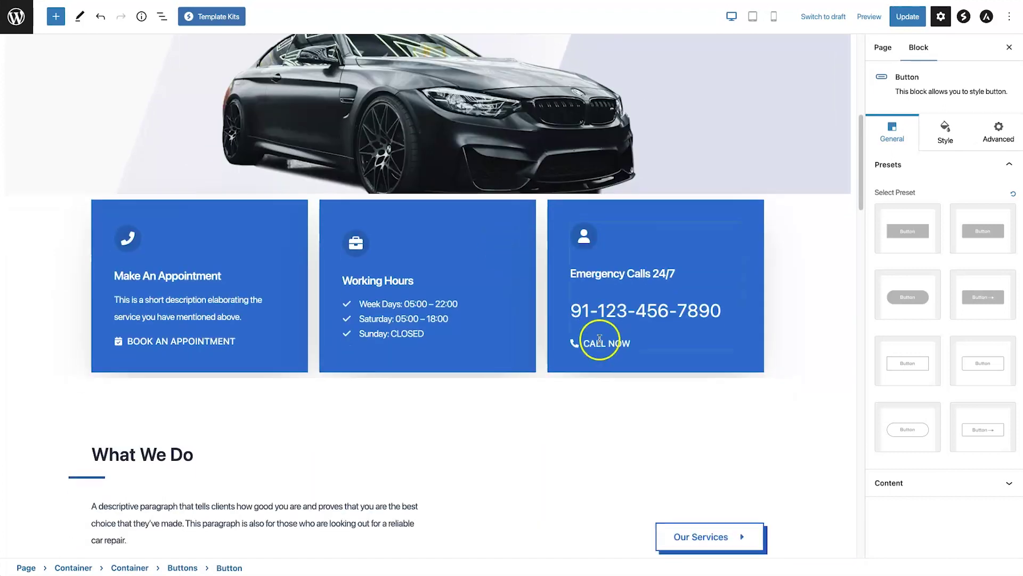
{"action": "scroll", "coordinate": [591, 320], "scroll_direction": "down", "scroll_amount": 5}
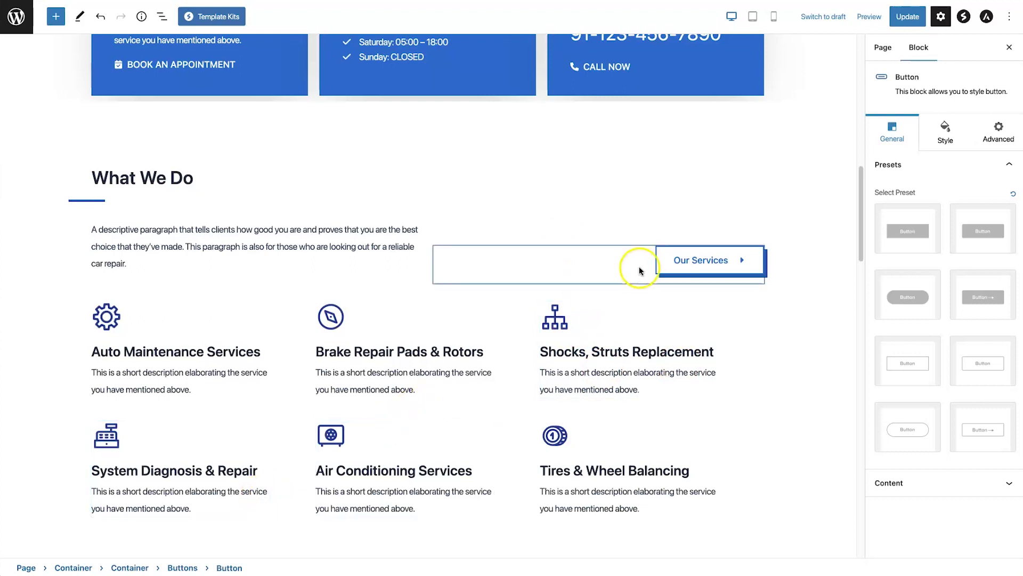
{"action": "scroll", "coordinate": [645, 266], "scroll_direction": "down", "scroll_amount": 5}
{"action": "scroll", "coordinate": [645, 266], "scroll_direction": "down", "scroll_amount": 5}
{"action": "scroll", "coordinate": [645, 267], "scroll_direction": "down", "scroll_amount": 3}
{"action": "scroll", "coordinate": [645, 267], "scroll_direction": "down", "scroll_amount": 3}
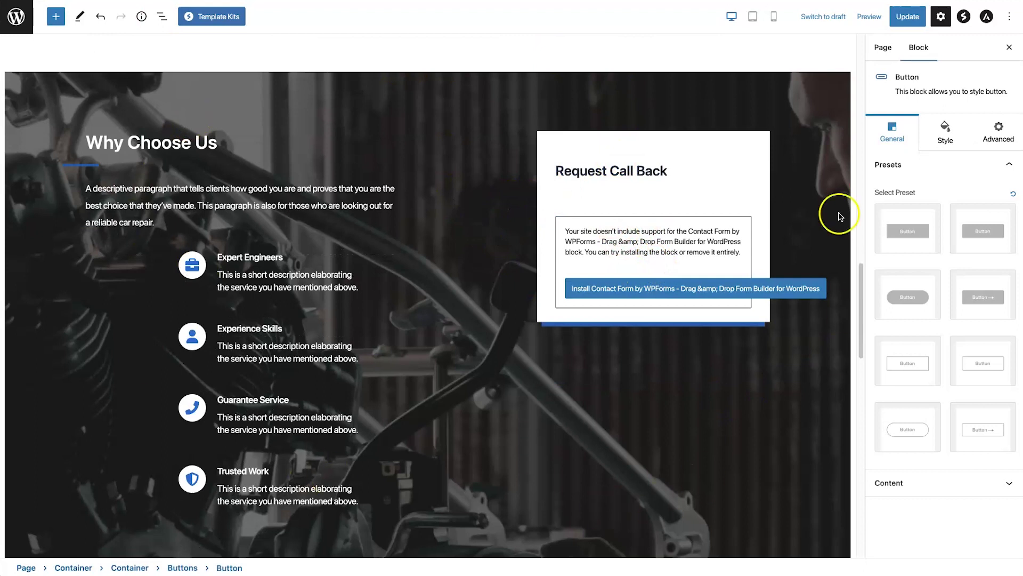
- Delete the Unsupported contact form block and place a Spectra Form block below Request Call Back
{"action": "left_click", "coordinate": [624, 248]}
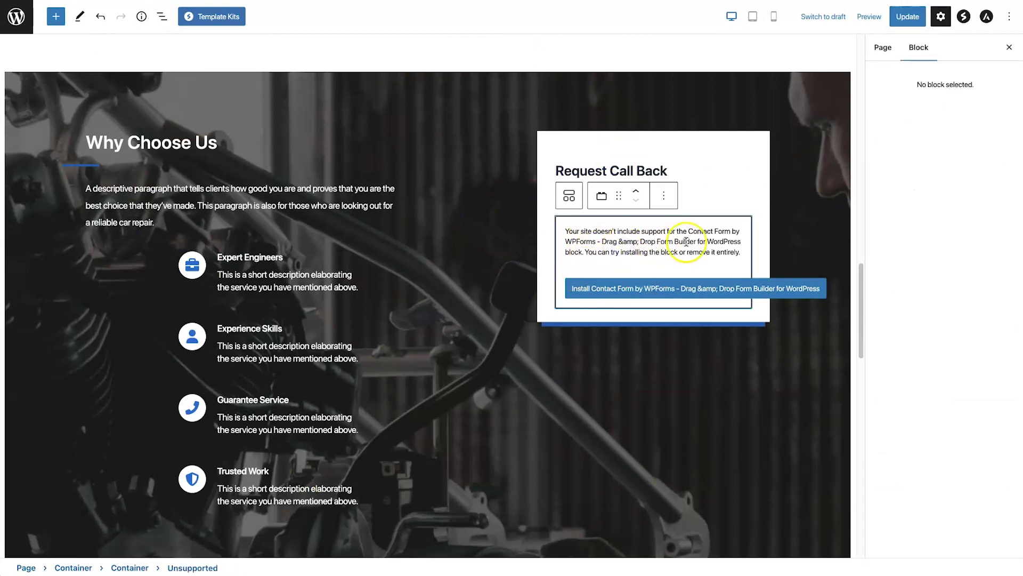
{"action": "left_click", "coordinate": [664, 195]}
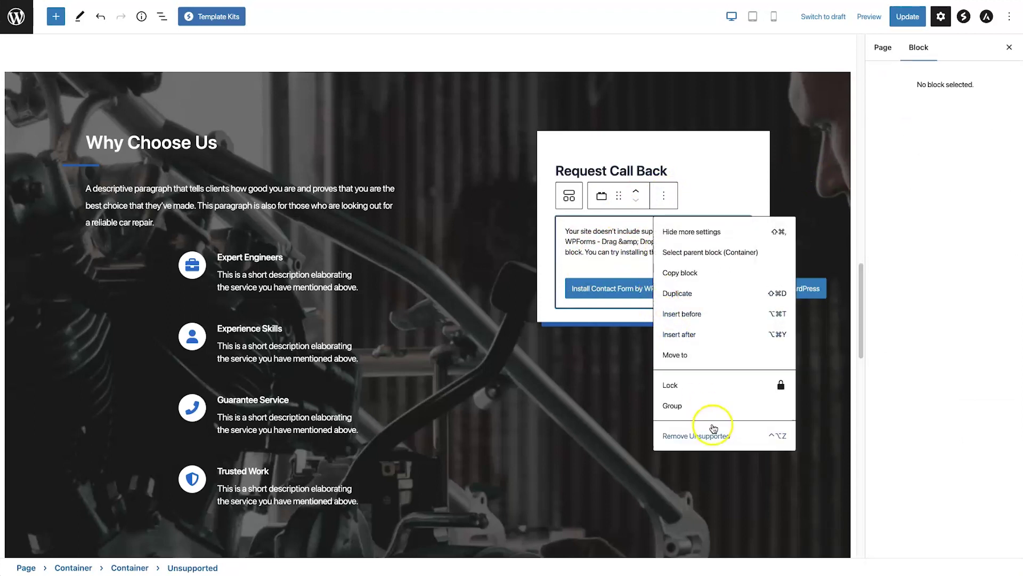
{"action": "left_click", "coordinate": [698, 436]}
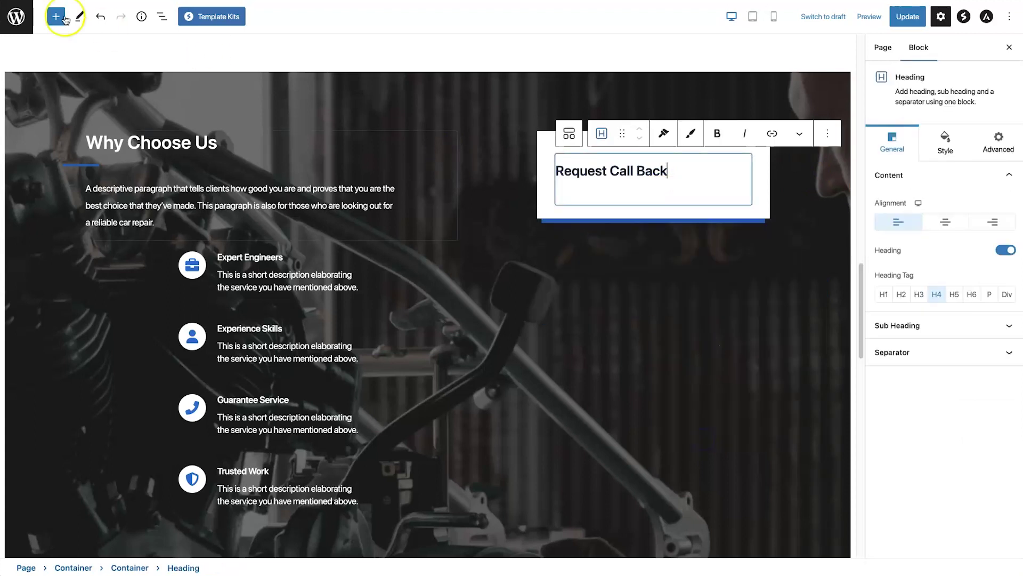
{"action": "left_click", "coordinate": [54, 18]}
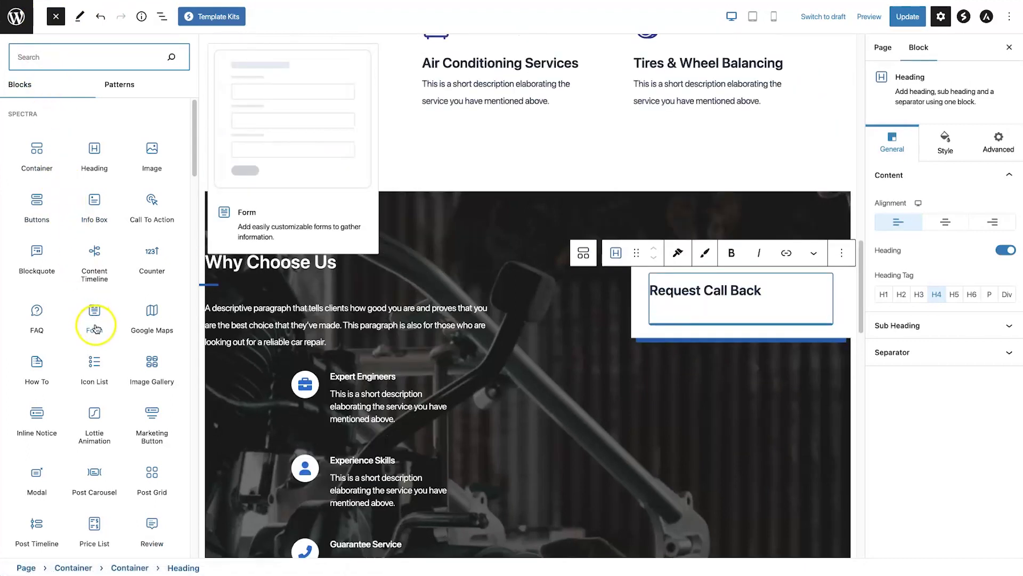
{"action": "mouse_move", "coordinate": [94, 320]}
{"action": "left_mouse_down"}
{"action": "mouse_move", "coordinate": [712, 292]}
{"action": "mouse_move", "coordinate": [705, 323]}
{"action": "left_mouse_up"}
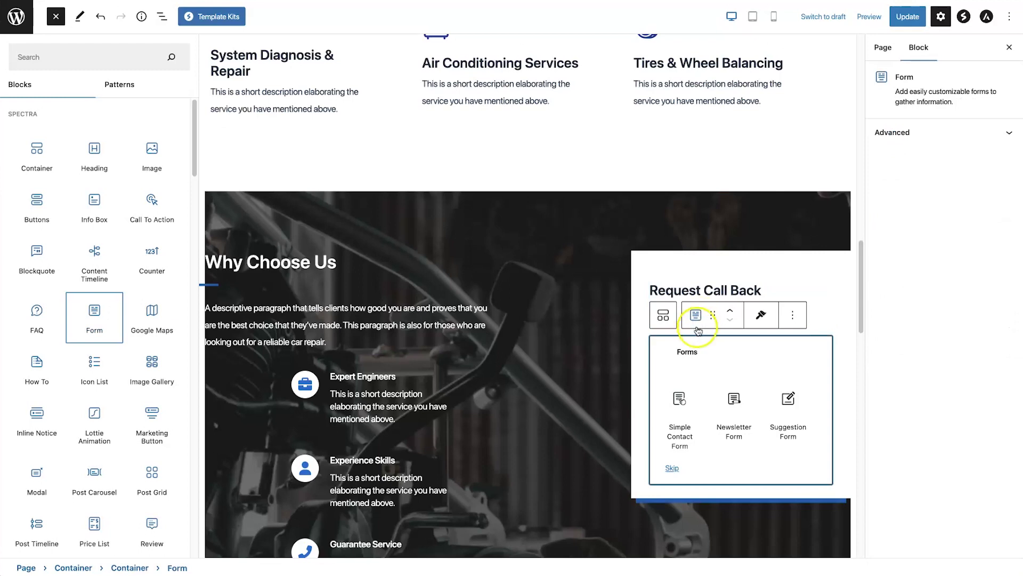
{"action": "scroll", "coordinate": [704, 320], "scroll_direction": "down", "scroll_amount": 2}
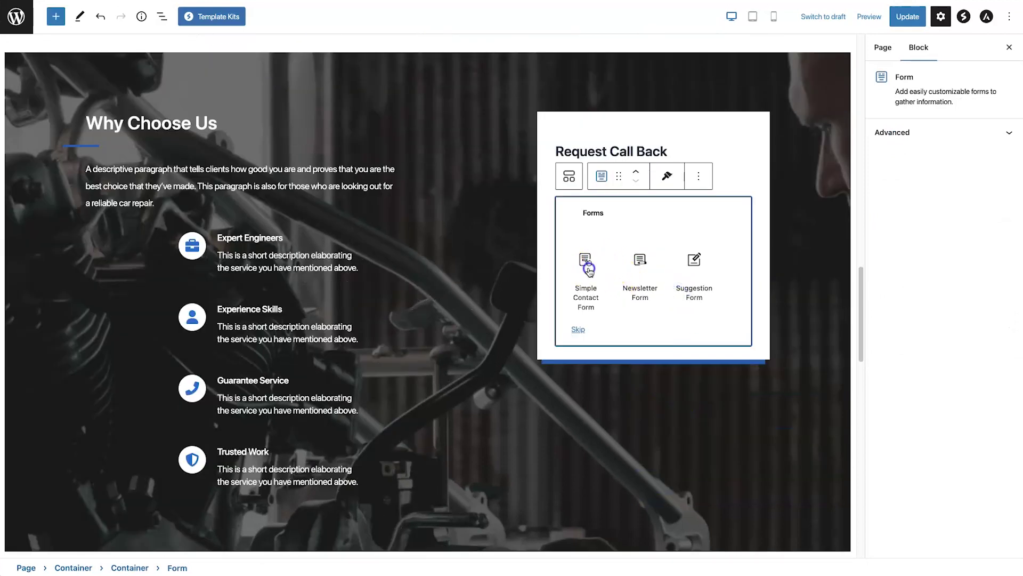
- Start from the Simple Contact Form layout and turn off Show Labels
{"action": "left_click", "coordinate": [586, 264]}
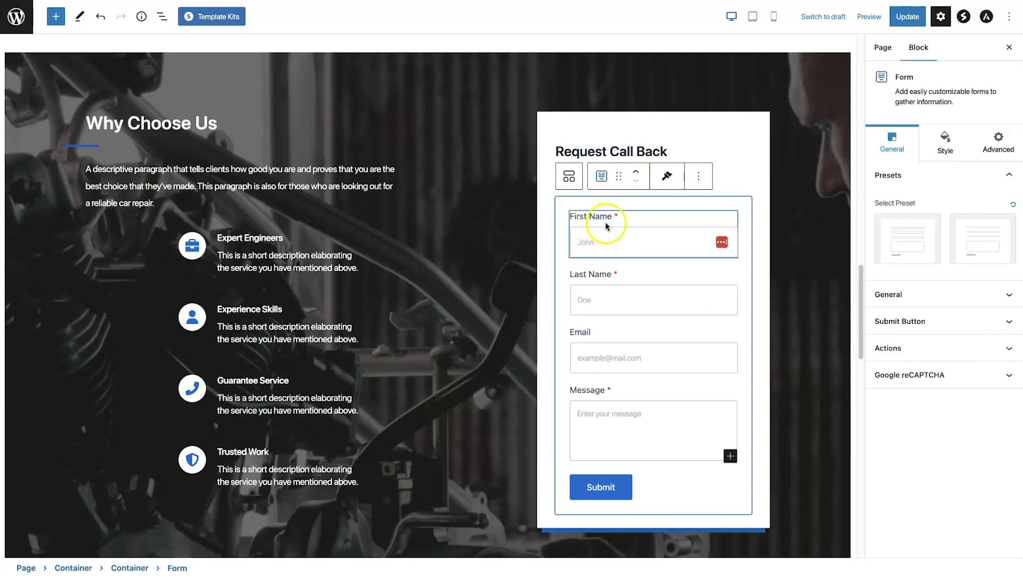
{"action": "left_click", "coordinate": [908, 302]}
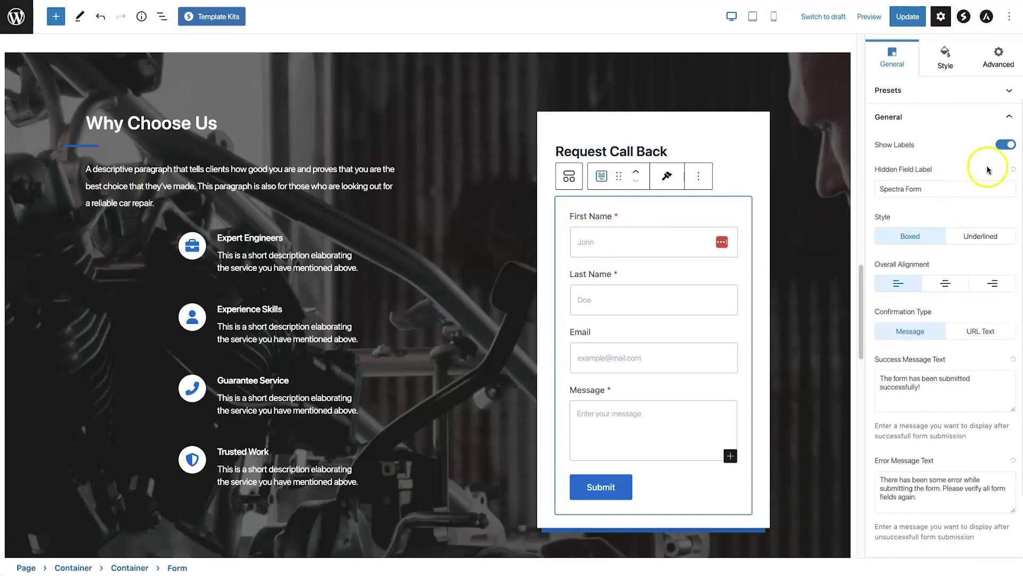
{"action": "left_click", "coordinate": [1004, 146]}
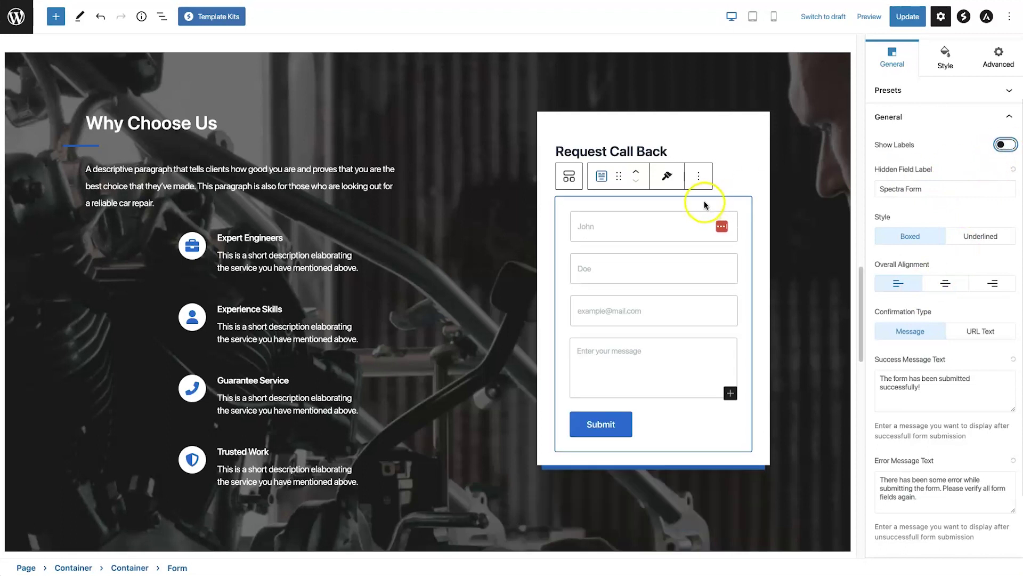
- Set the form's Form Padding to 0 under Style > Spacing
{"action": "left_click", "coordinate": [658, 226]}
{"action": "left_click", "coordinate": [756, 152]}
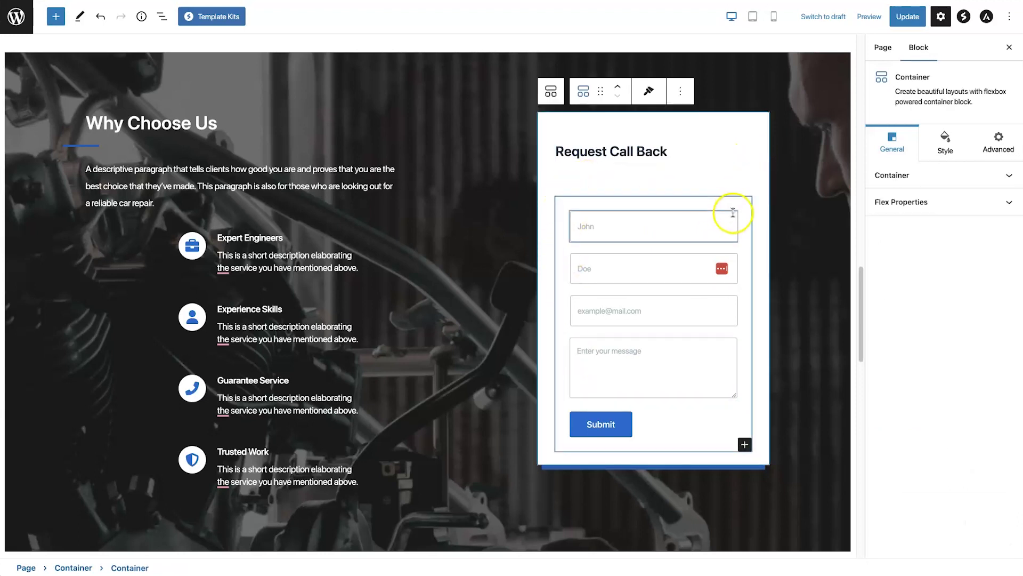
{"action": "left_click", "coordinate": [563, 331]}
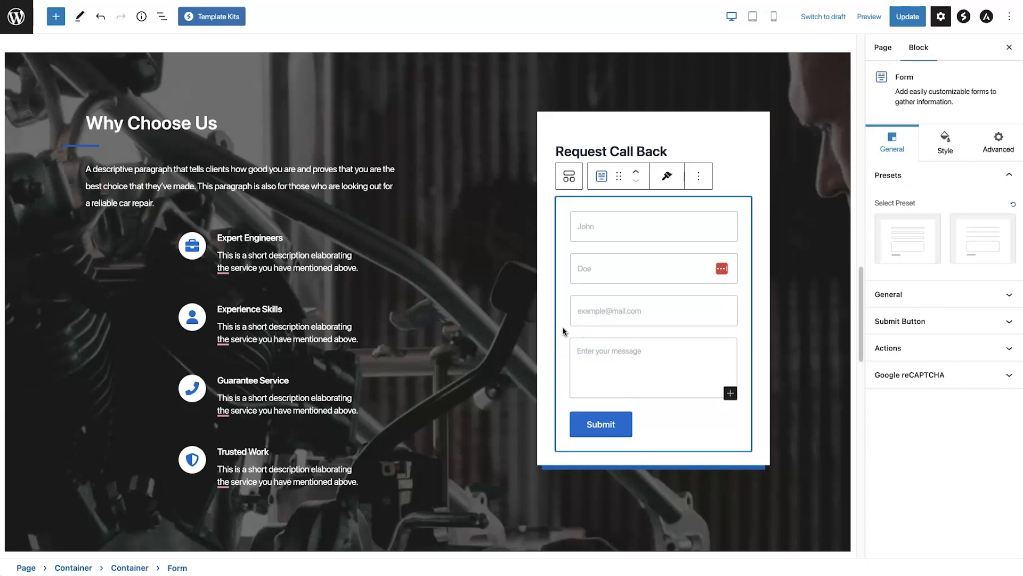
{"action": "left_click", "coordinate": [945, 143]}
{"action": "scroll", "coordinate": [944, 448], "scroll_direction": "down", "scroll_amount": 8}
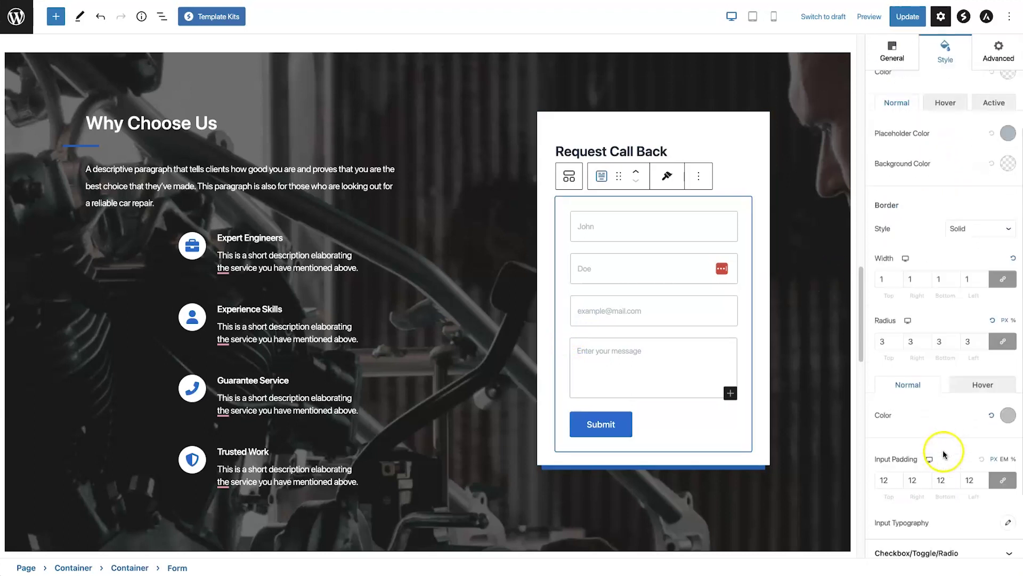
{"action": "scroll", "coordinate": [943, 448], "scroll_direction": "down", "scroll_amount": 5}
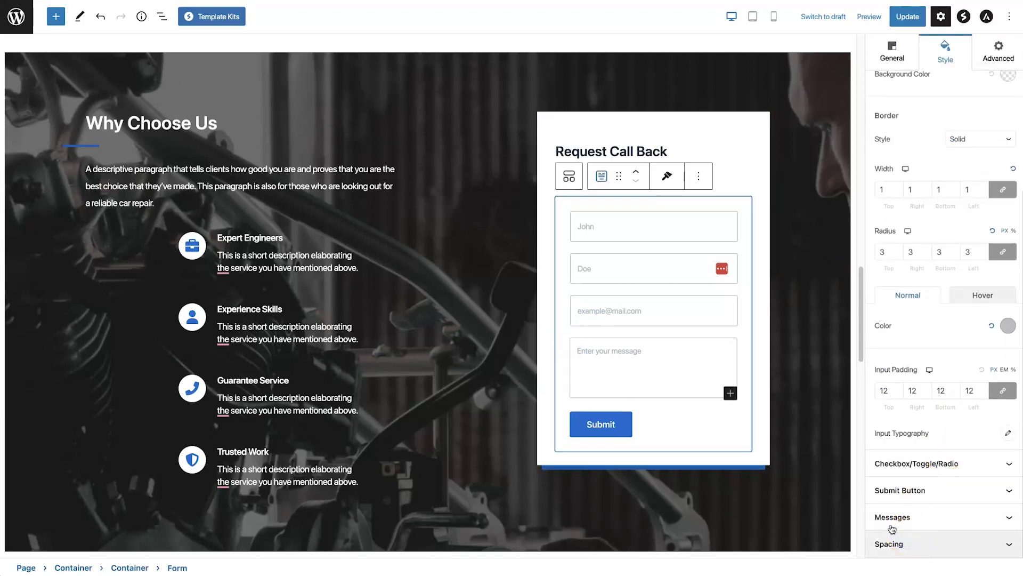
{"action": "left_click", "coordinate": [892, 542]}
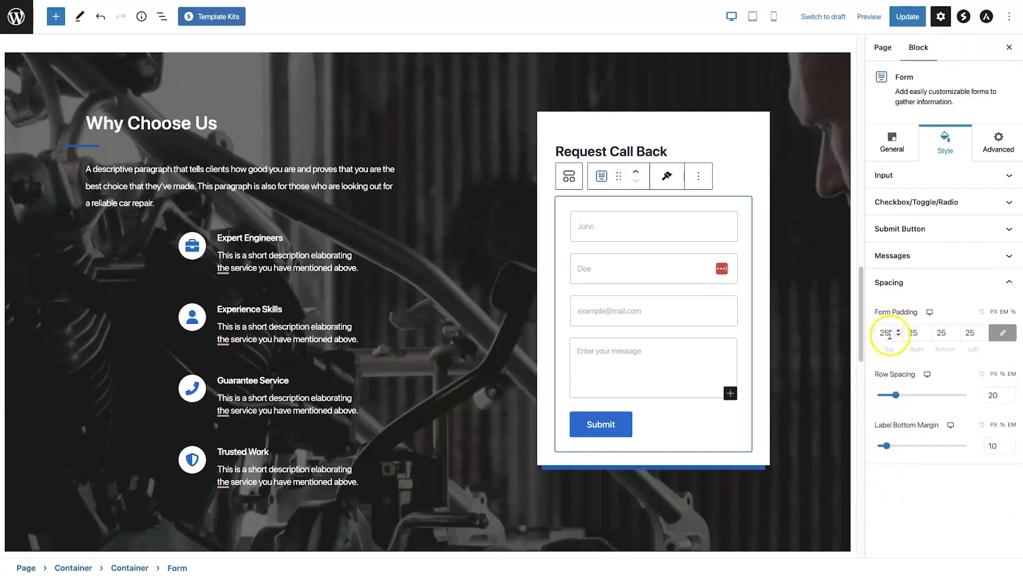
{"action": "type", "text": "0"}
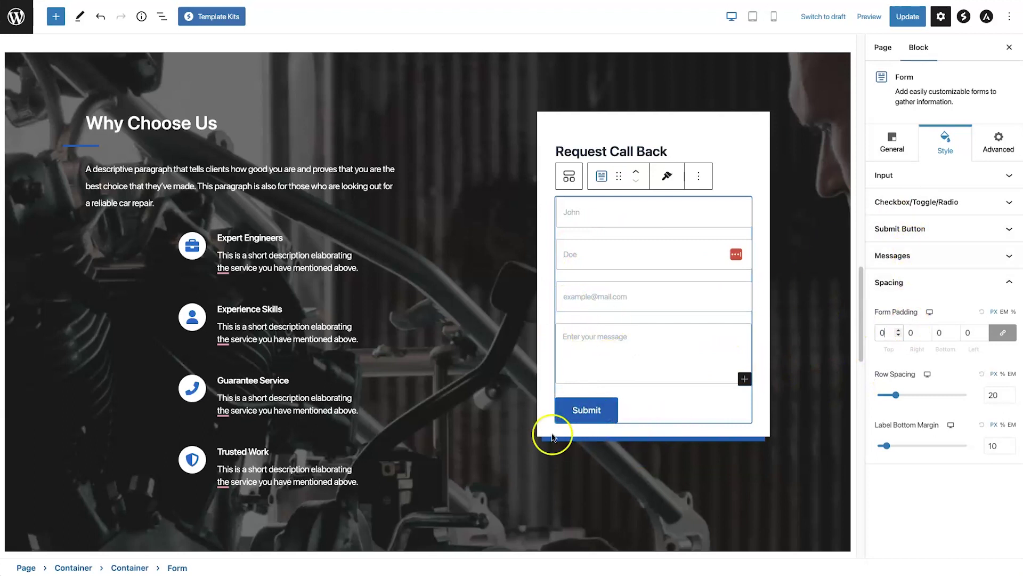
- Set the form's Submit Button size to Full
{"action": "left_click", "coordinate": [919, 228]}
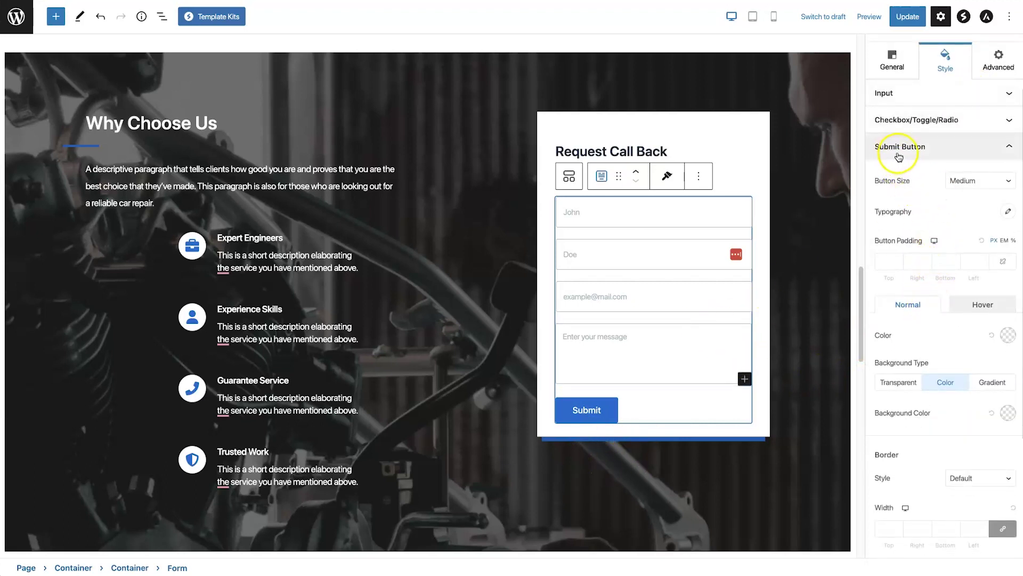
{"action": "left_click", "coordinate": [975, 180]}
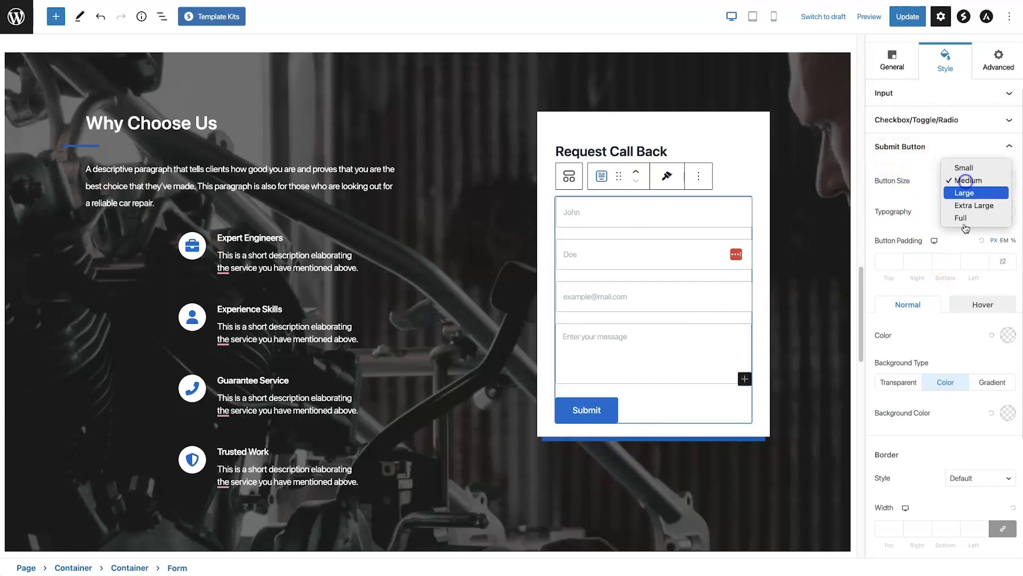
{"action": "left_click", "coordinate": [963, 232]}
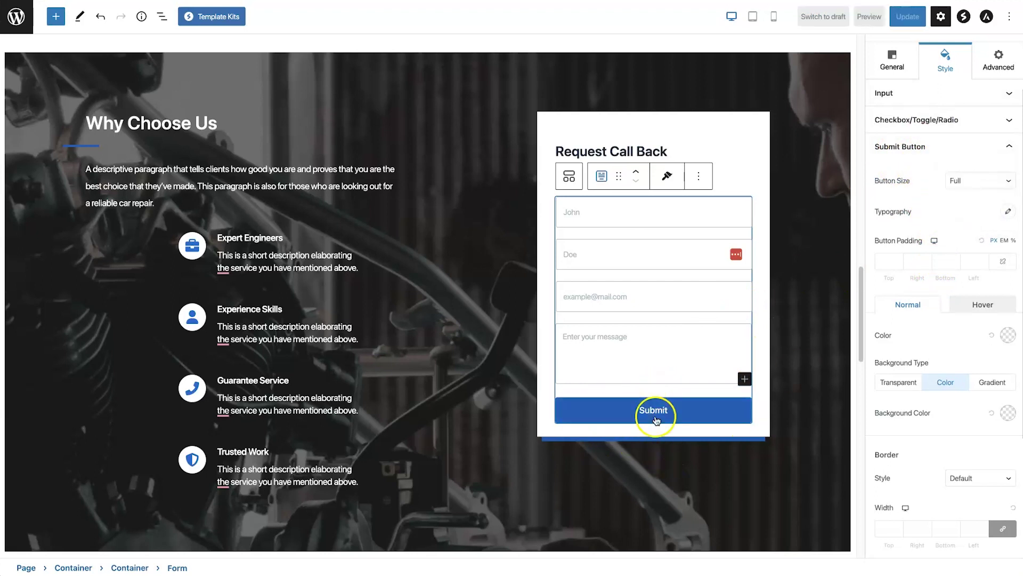
{"action": "left_click", "coordinate": [761, 418]}
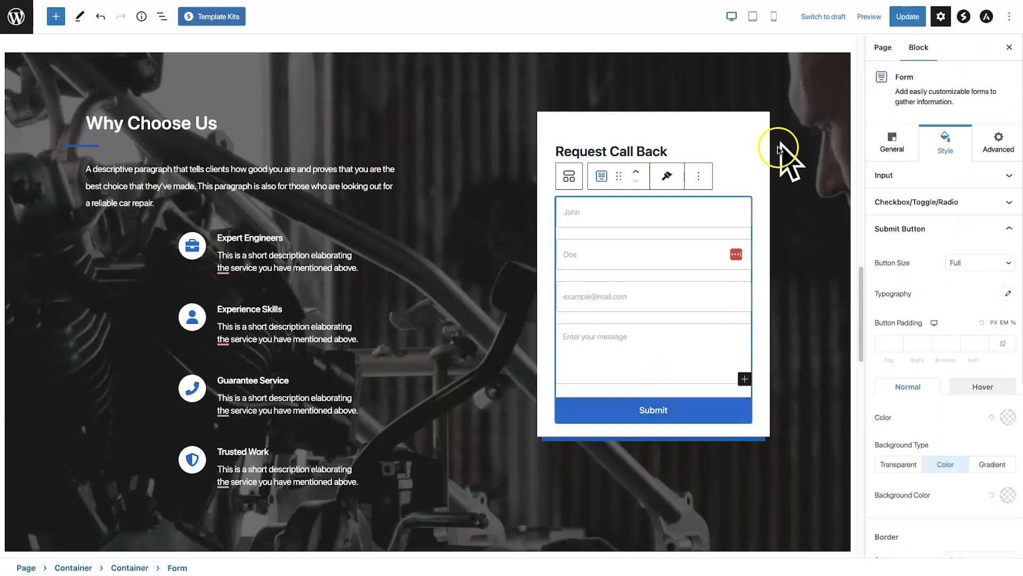
{"action": "left_click", "coordinate": [754, 131]}
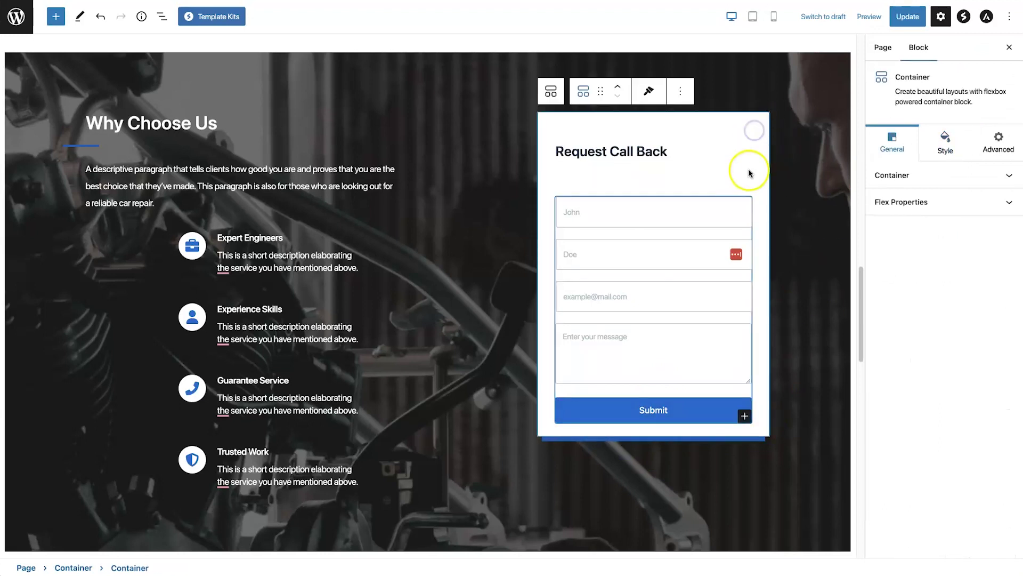
- Select the Request Call Back heading and view its Style settings, showing 30 px bottom spacing
{"action": "left_click", "coordinate": [706, 153]}
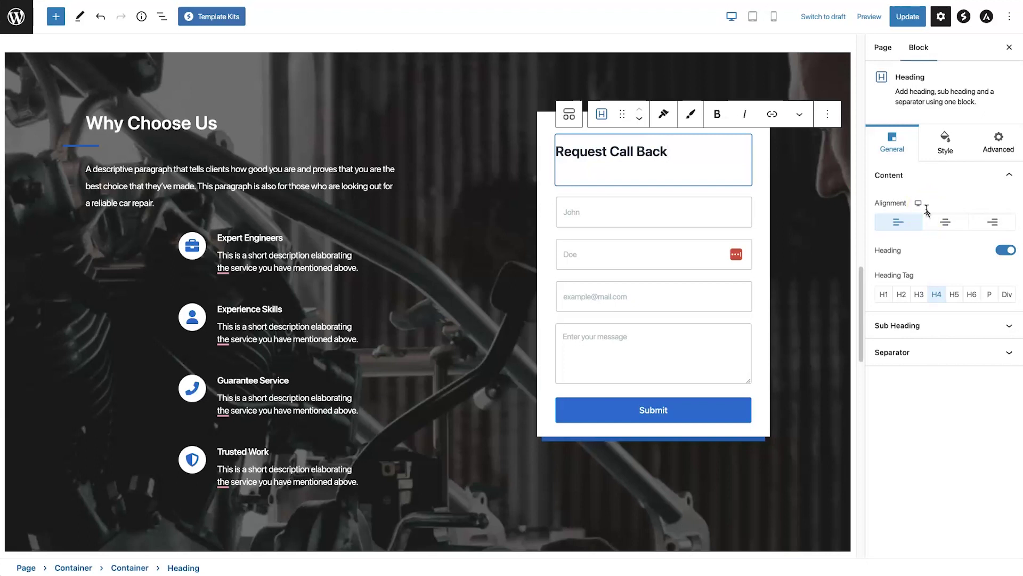
{"action": "left_click", "coordinate": [946, 135]}
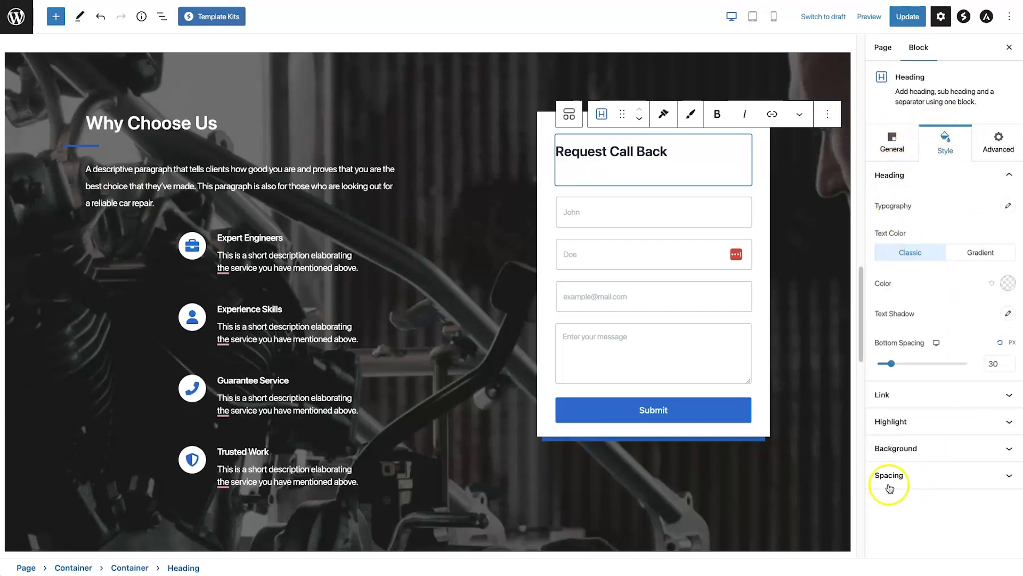
{"action": "mouse_move", "coordinate": [159, 226]}
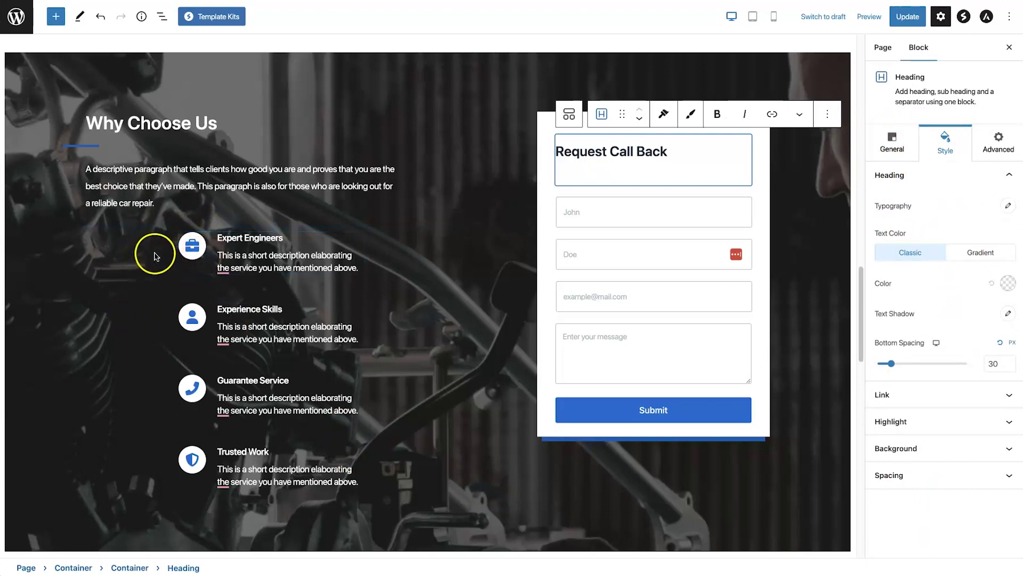
- Narrow the upper features' container from 50 to 46 custom width, placing Expert Engineers in a two-feature row
{"action": "left_click", "coordinate": [194, 250]}
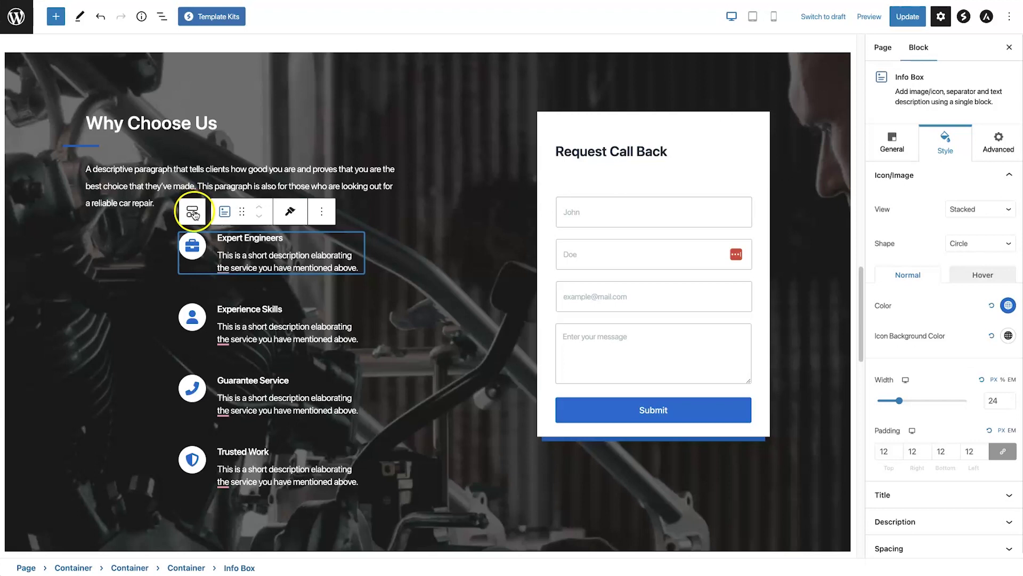
{"action": "left_click", "coordinate": [193, 211]}
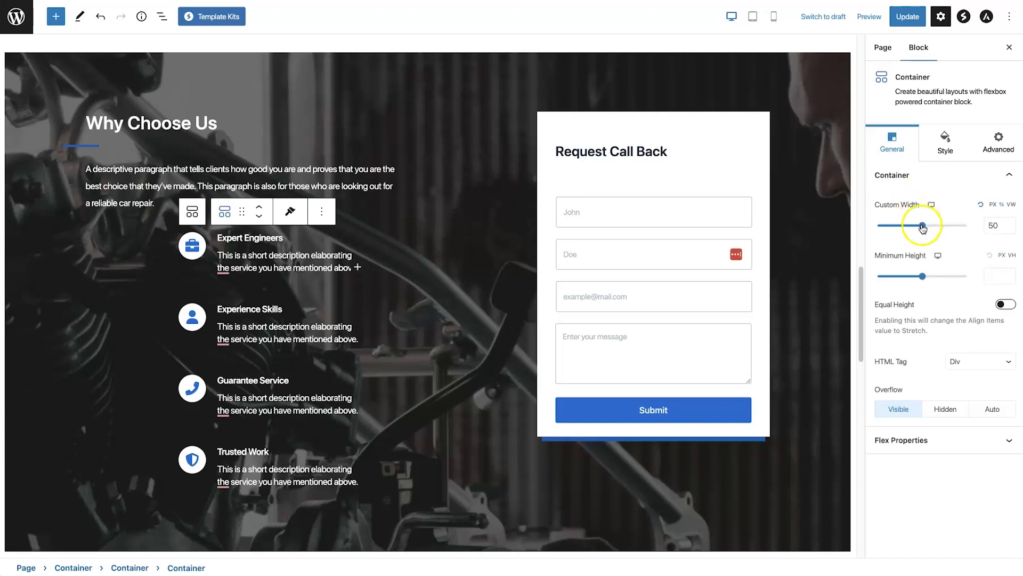
{"action": "left_click_drag", "start_coordinate": [921, 226], "coordinate": [919, 226]}
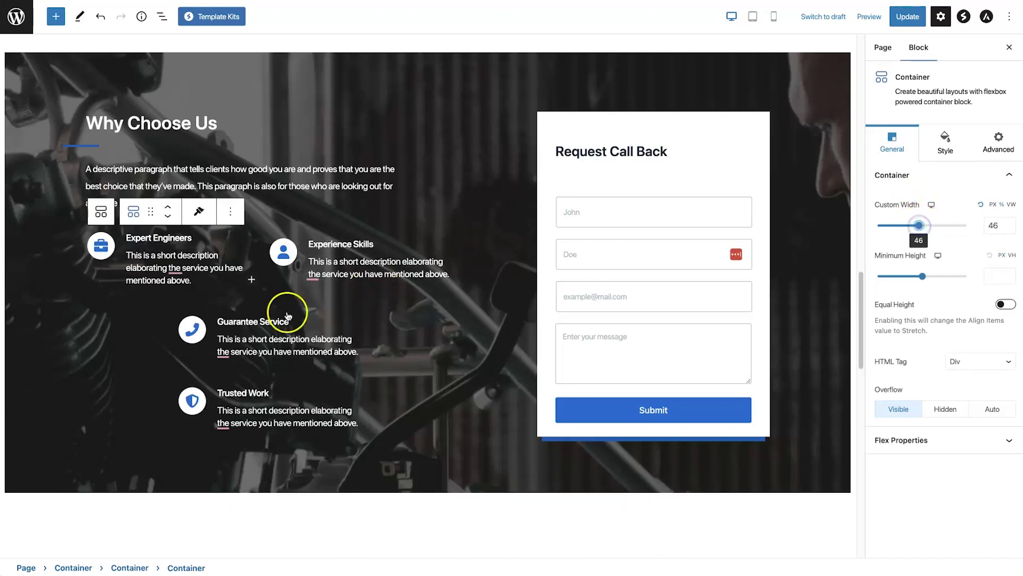
- Narrow the lower container to 46 so Guarantee Service and Trusted Work share a row
{"action": "left_click", "coordinate": [191, 329]}
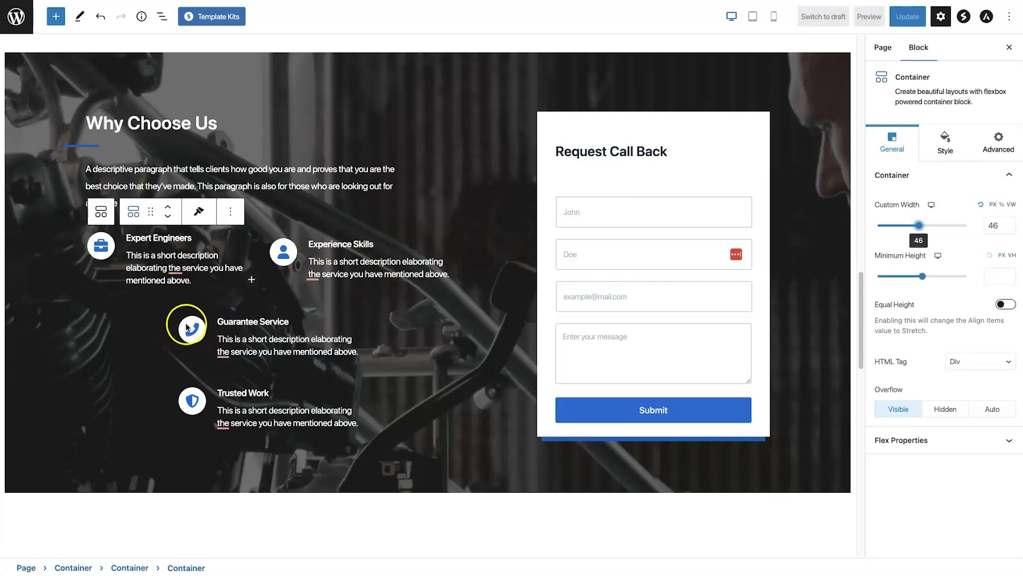
{"action": "left_click", "coordinate": [192, 316]}
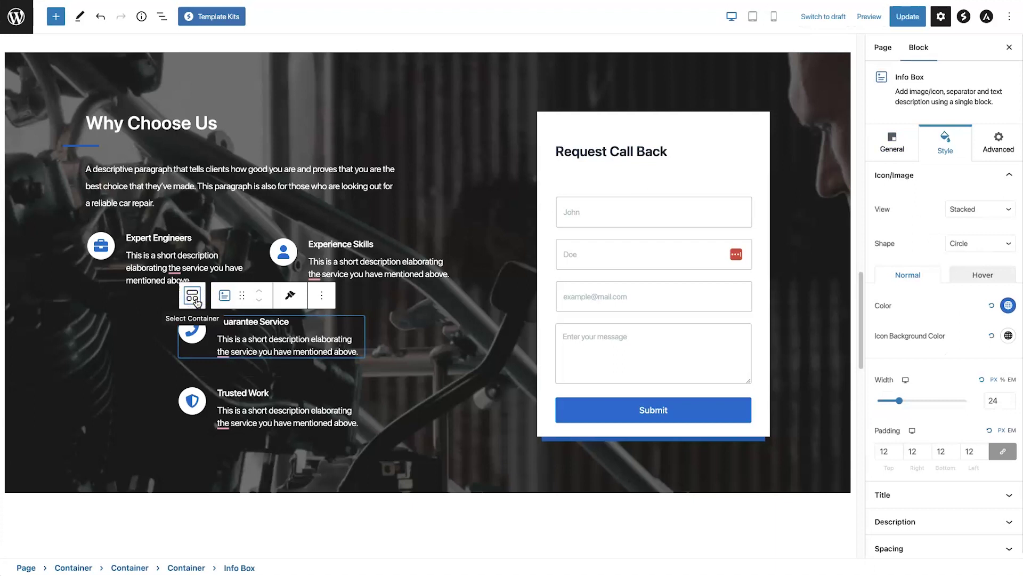
{"action": "left_click", "coordinate": [194, 295]}
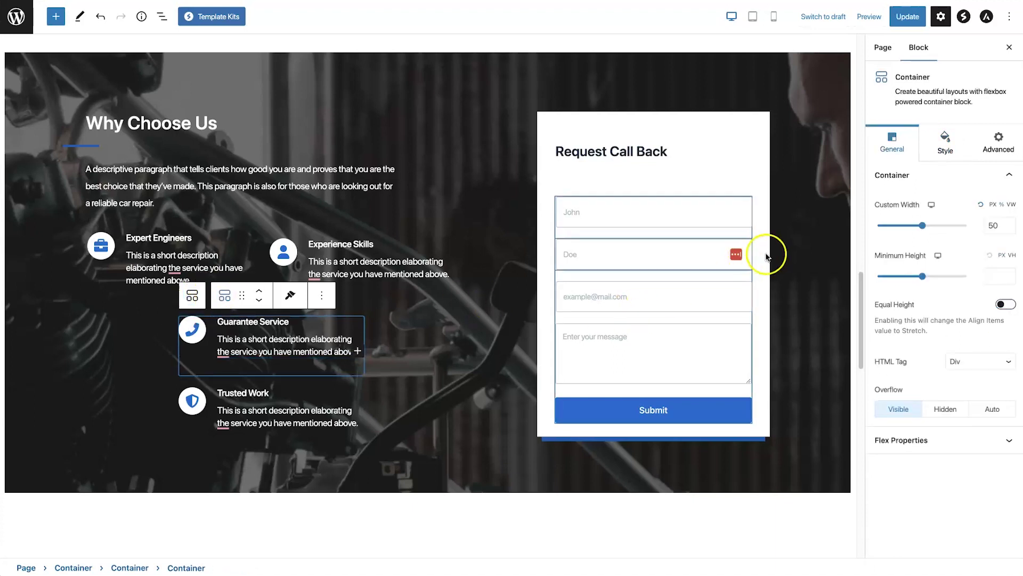
{"action": "left_click_drag", "start_coordinate": [924, 227], "coordinate": [918, 226]}
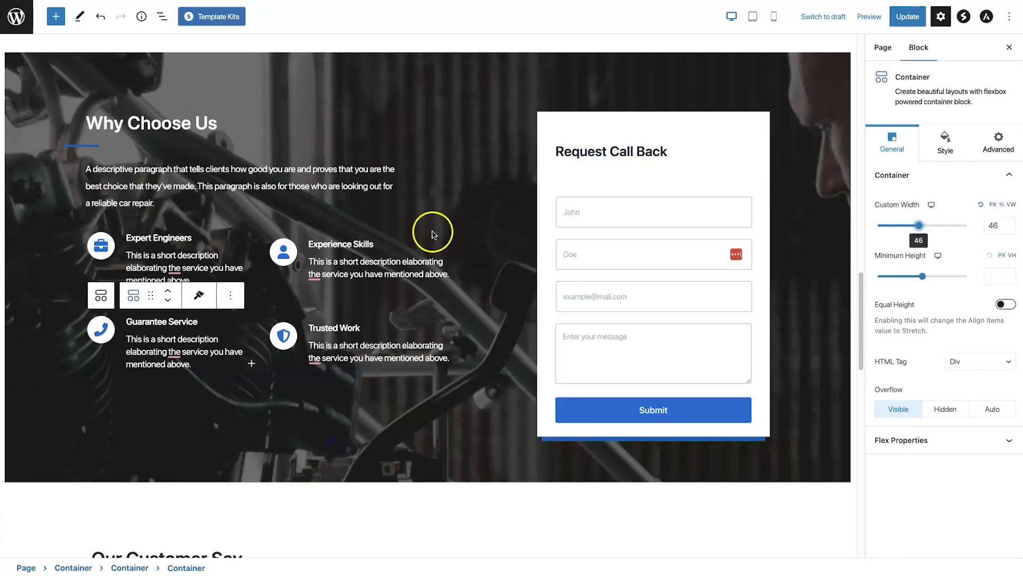
{"action": "left_click", "coordinate": [470, 177]}
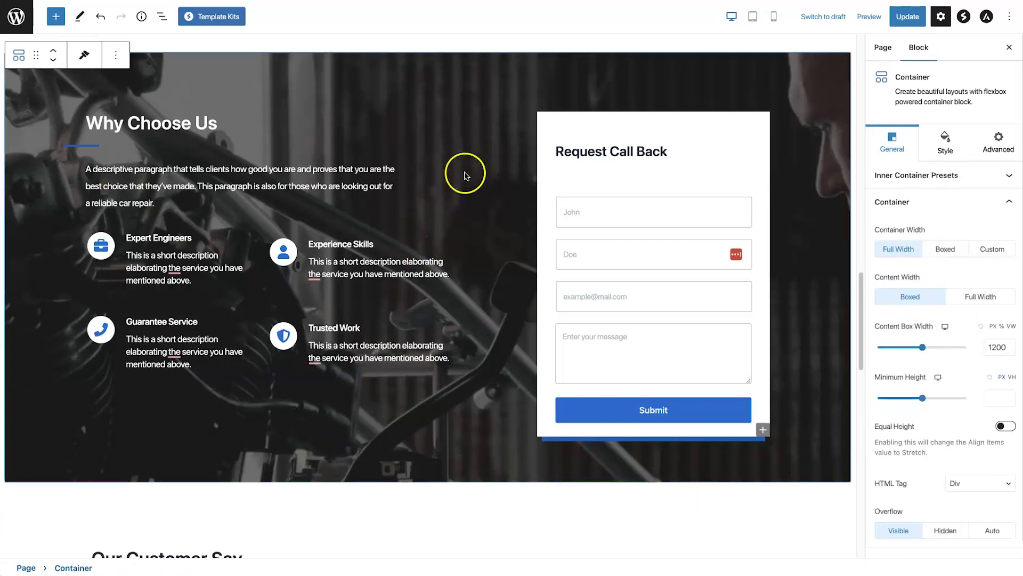
{"action": "scroll", "coordinate": [435, 312], "scroll_direction": "up", "scroll_amount": 5}
{"action": "scroll", "coordinate": [584, 336], "scroll_direction": "up", "scroll_amount": 8}
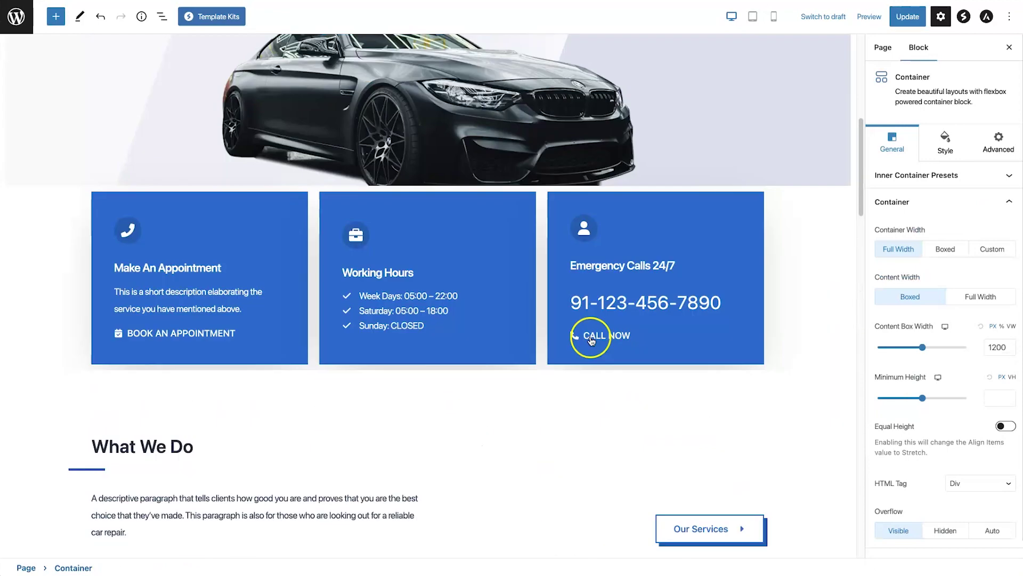
{"action": "scroll", "coordinate": [584, 313], "scroll_direction": "up", "scroll_amount": 6}
{"action": "scroll", "coordinate": [574, 324], "scroll_direction": "down", "scroll_amount": 4}
{"action": "scroll", "coordinate": [573, 323], "scroll_direction": "down", "scroll_amount": 8}
{"action": "scroll", "coordinate": [573, 324], "scroll_direction": "down", "scroll_amount": 8}
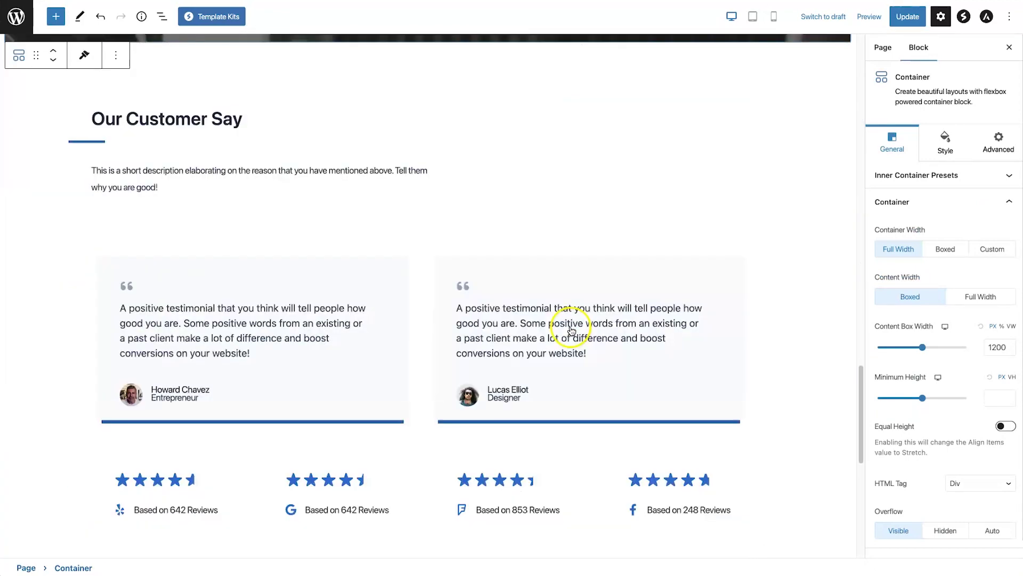
{"action": "scroll", "coordinate": [572, 326], "scroll_direction": "down", "scroll_amount": 6}
{"action": "scroll", "coordinate": [572, 327], "scroll_direction": "down", "scroll_amount": 2}
{"action": "scroll", "coordinate": [572, 328], "scroll_direction": "up", "scroll_amount": 8}
{"action": "scroll", "coordinate": [543, 320], "scroll_direction": "up", "scroll_amount": 8}
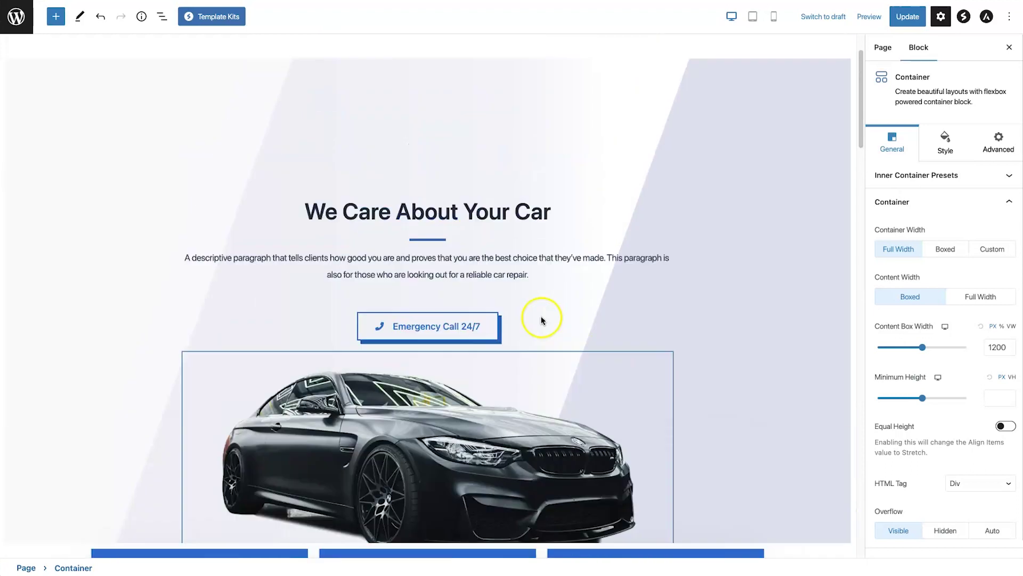
{"action": "scroll", "coordinate": [541, 316], "scroll_direction": "up", "scroll_amount": 4}
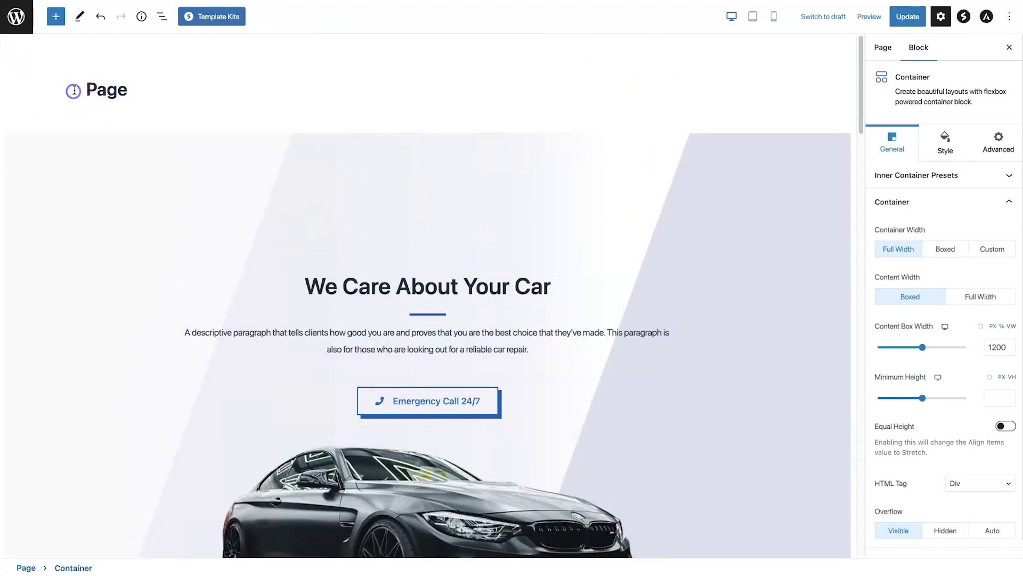
- Hide the car repair page's title, update the page, and view it live
{"action": "left_click", "coordinate": [90, 88]}
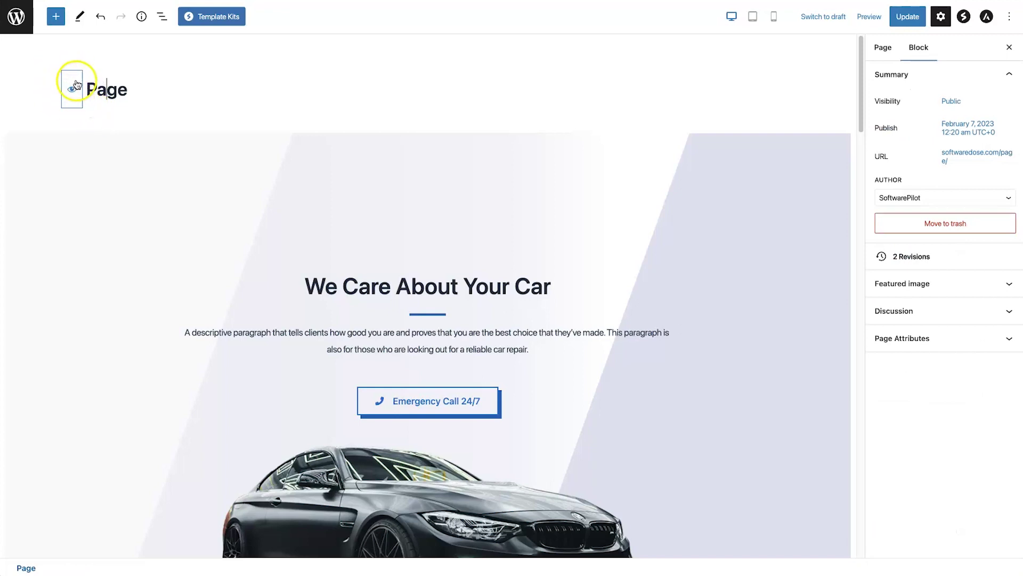
{"action": "left_click", "coordinate": [89, 86]}
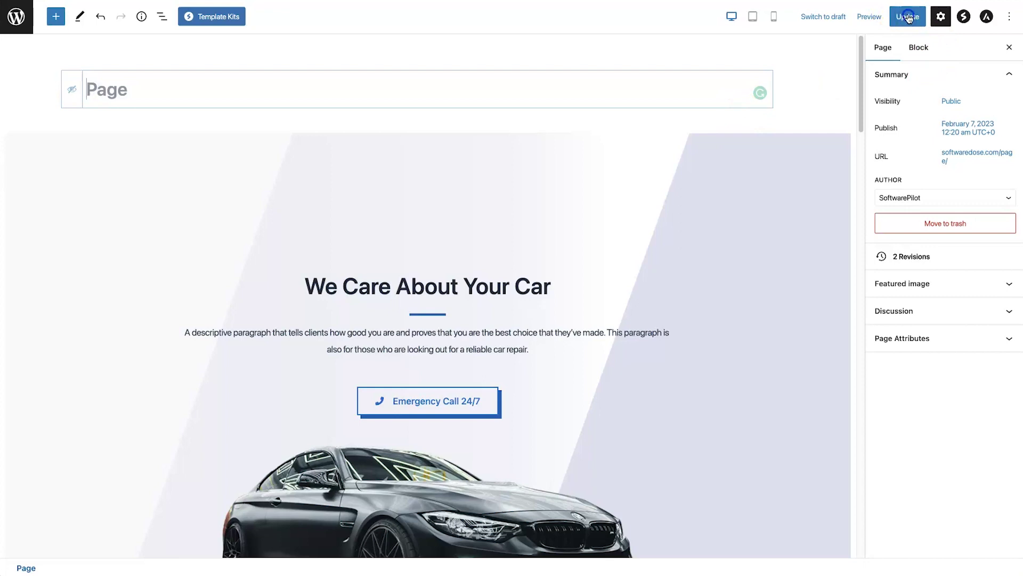
{"action": "left_click", "coordinate": [909, 16]}
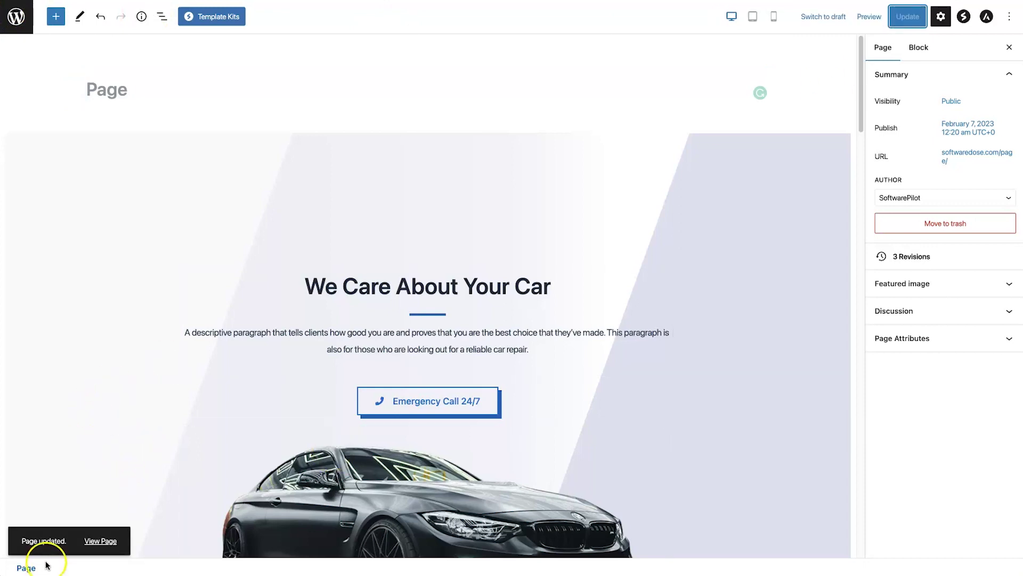
{"action": "left_click", "coordinate": [100, 540]}
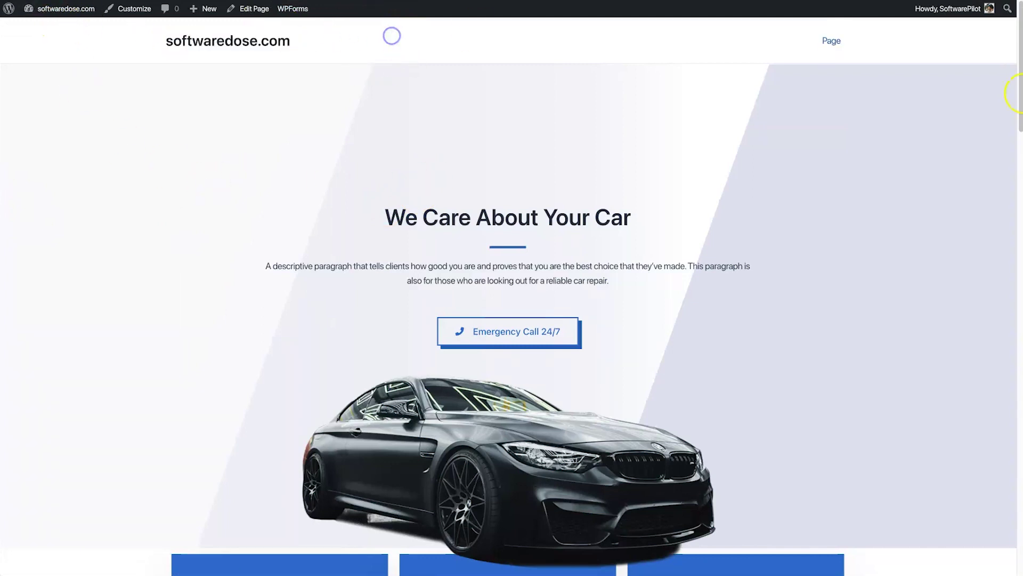
{"action": "scroll", "coordinate": [320, 256], "scroll_direction": "down", "scroll_amount": 3}
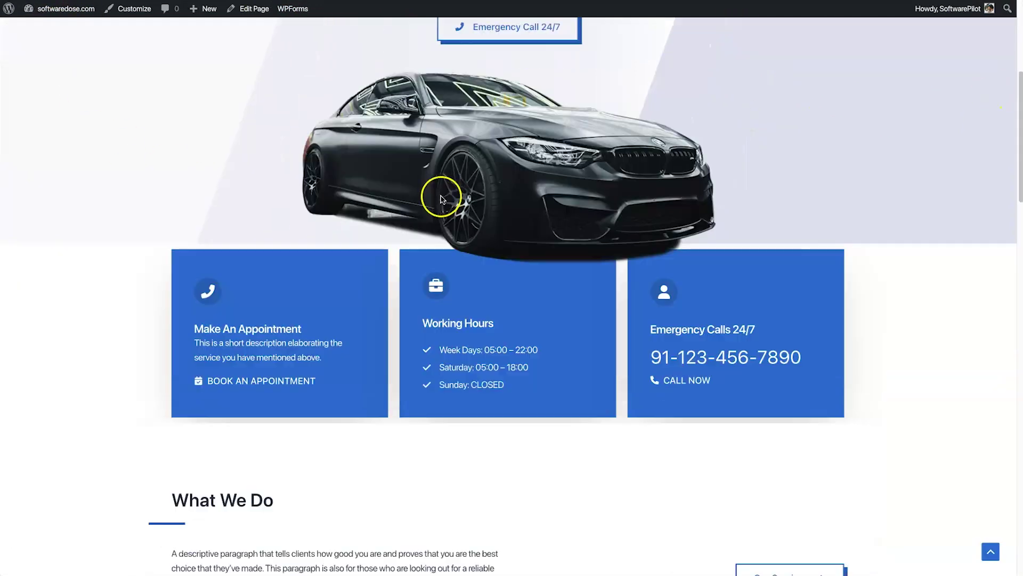
{"action": "scroll", "coordinate": [479, 194], "scroll_direction": "down", "scroll_amount": 3}
{"action": "scroll", "coordinate": [480, 195], "scroll_direction": "down", "scroll_amount": 5}
{"action": "scroll", "coordinate": [512, 240], "scroll_direction": "down", "scroll_amount": 4}
{"action": "scroll", "coordinate": [419, 260], "scroll_direction": "down", "scroll_amount": 5}
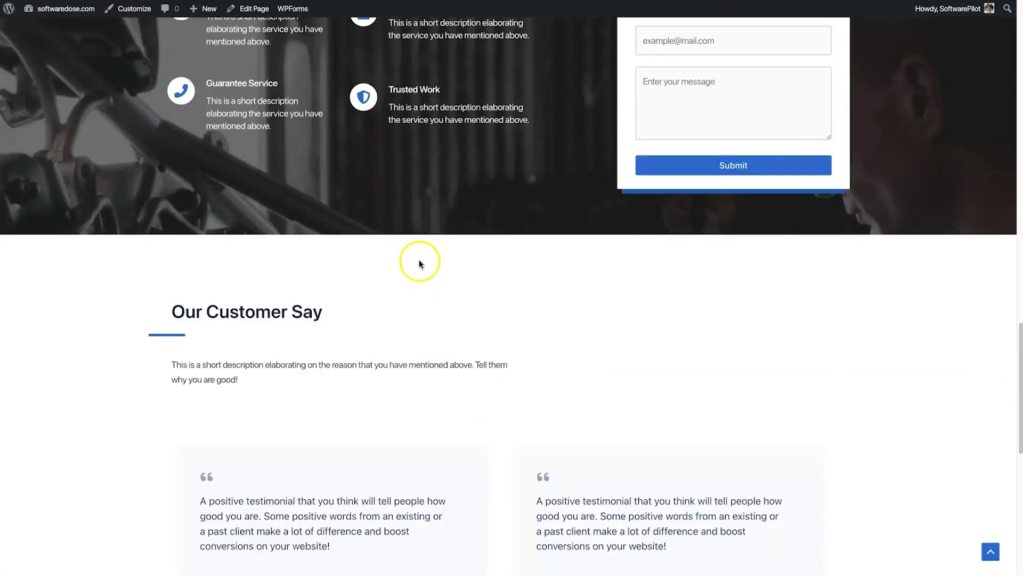
{"action": "scroll", "coordinate": [419, 260], "scroll_direction": "down", "scroll_amount": 3}
{"action": "scroll", "coordinate": [420, 260], "scroll_direction": "down", "scroll_amount": 4}
{"action": "scroll", "coordinate": [421, 263], "scroll_direction": "down", "scroll_amount": 2}
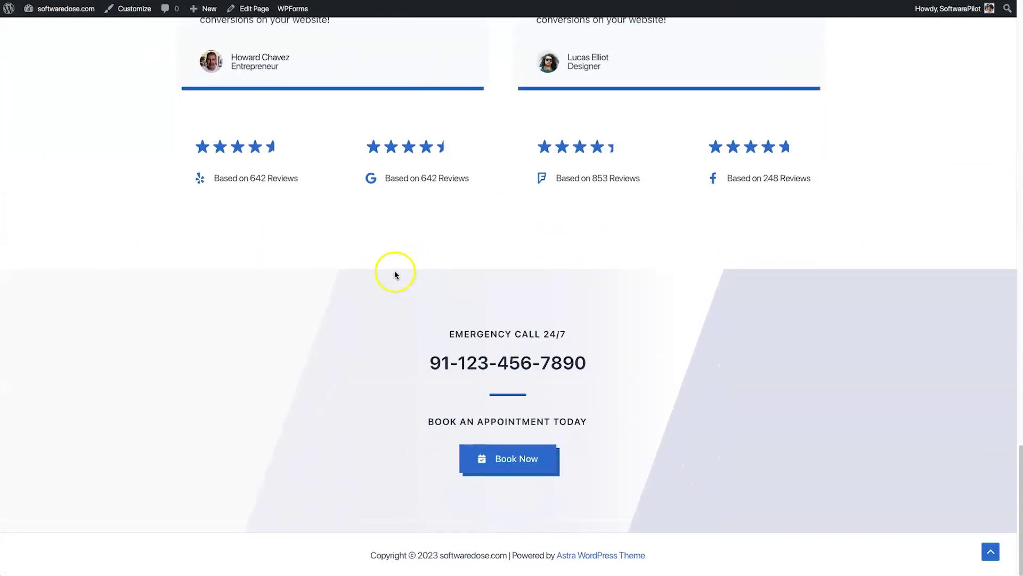
{"action": "left_click_drag", "start_coordinate": [200, 146], "coordinate": [321, 143]}
{"action": "left_click", "coordinate": [252, 146]}
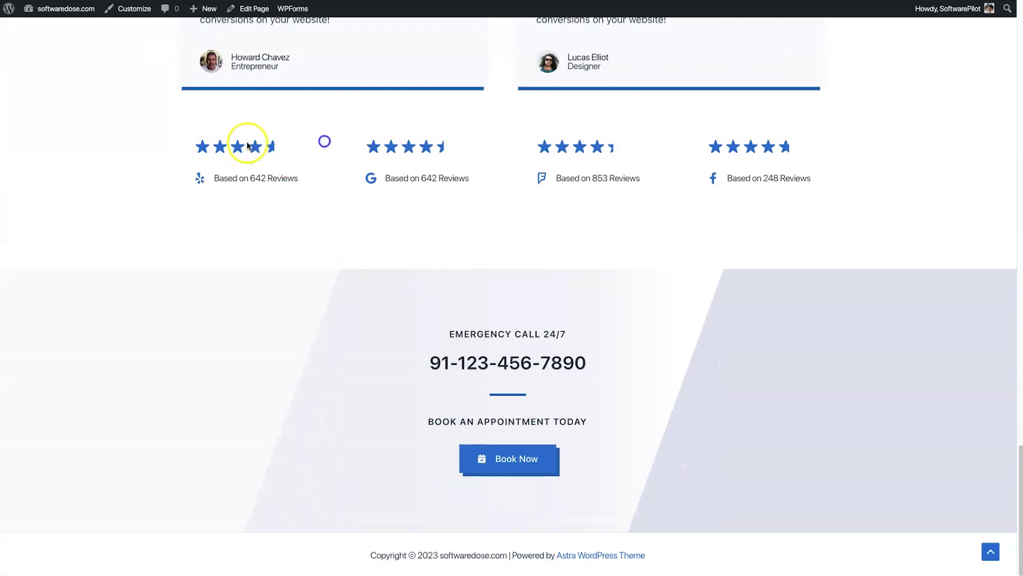
{"action": "left_click", "coordinate": [289, 146]}
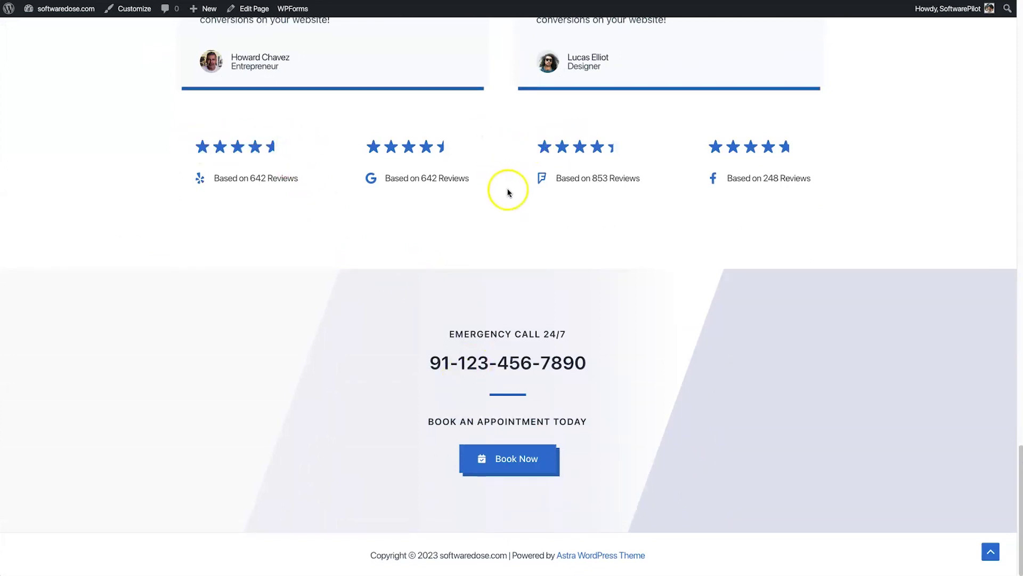
{"action": "scroll", "coordinate": [697, 227], "scroll_direction": "up", "scroll_amount": 8}
{"action": "scroll", "coordinate": [568, 364], "scroll_direction": "up", "scroll_amount": 8}
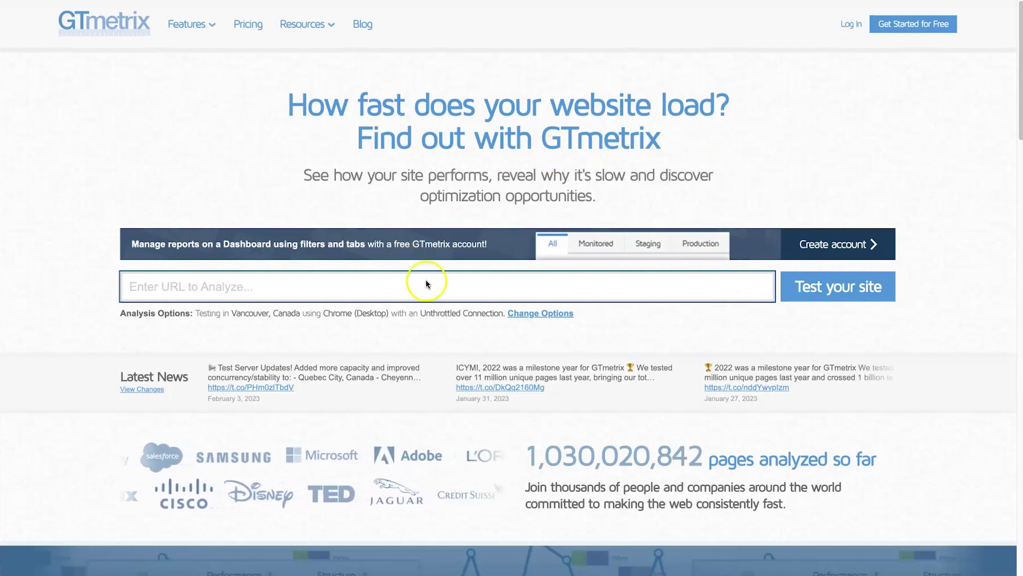
{"action": "type", "text": "https://softwaredose.com/page/"}
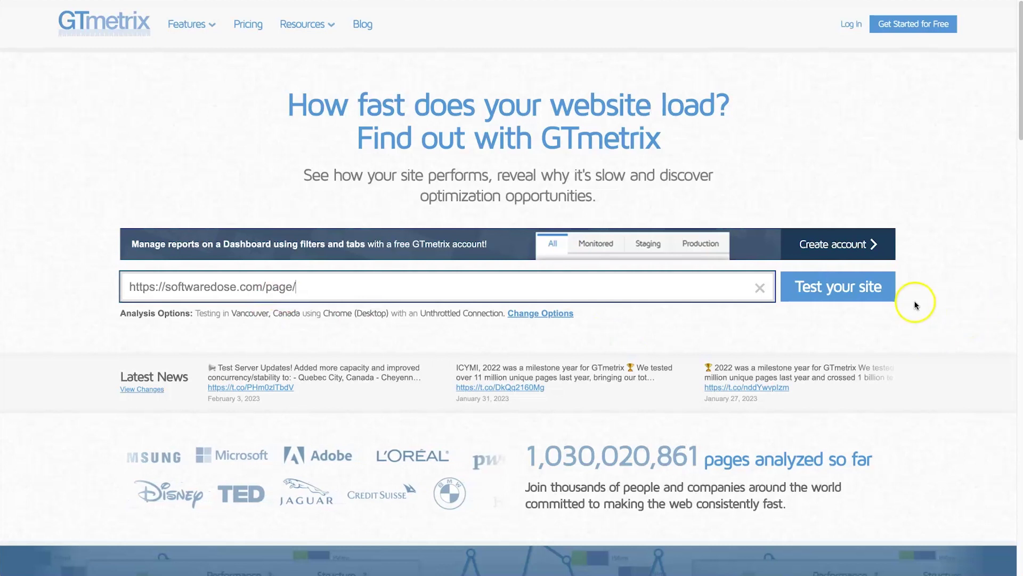
{"action": "left_click", "coordinate": [839, 287]}
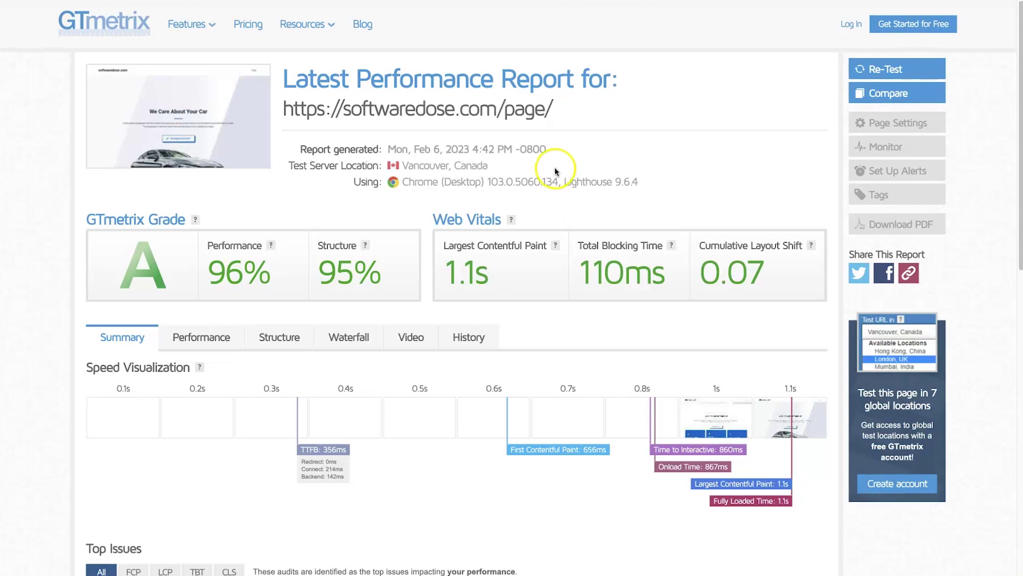
{"action": "left_click_drag", "start_coordinate": [204, 272], "coordinate": [264, 274]}
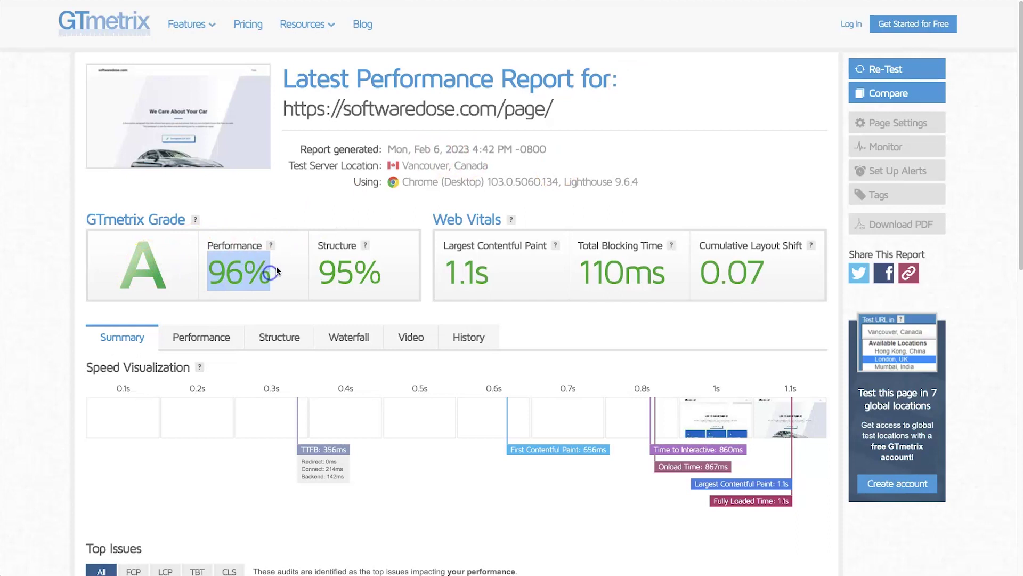
{"action": "left_click", "coordinate": [248, 241]}
- Highlight the 95% Structure, 1.1s LCP and 110ms Total Blocking Time results
{"action": "left_click_drag", "start_coordinate": [320, 273], "coordinate": [381, 272]}
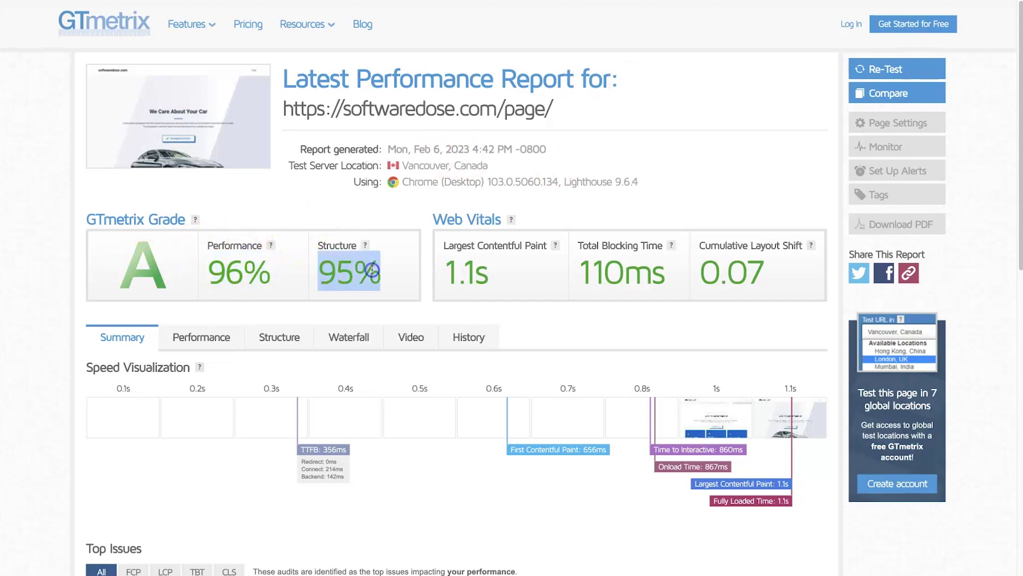
{"action": "left_click", "coordinate": [333, 242]}
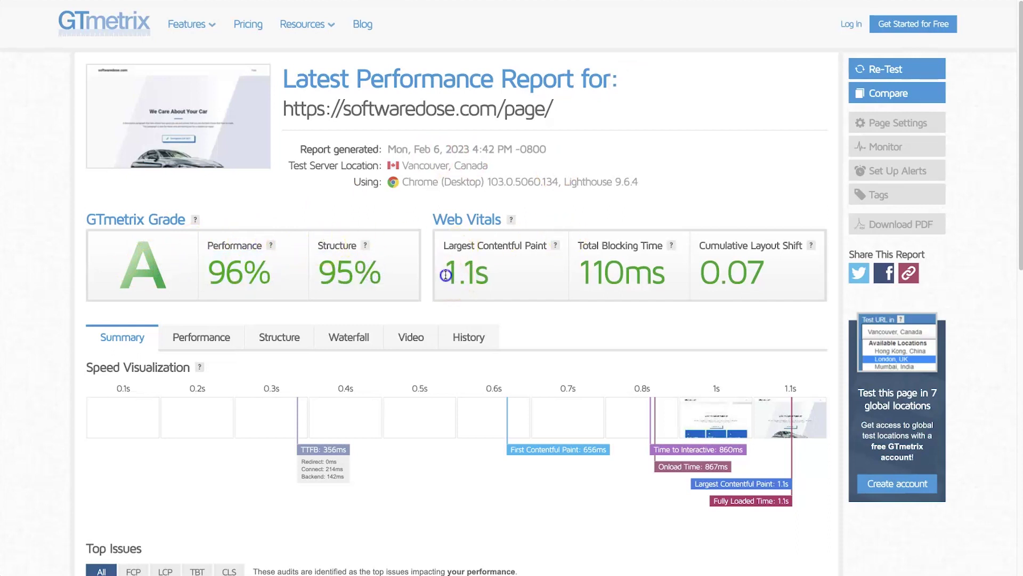
{"action": "left_click_drag", "start_coordinate": [446, 275], "coordinate": [528, 274]}
{"action": "left_click", "coordinate": [494, 245]}
{"action": "left_click_drag", "start_coordinate": [579, 273], "coordinate": [664, 273]}
{"action": "left_click", "coordinate": [639, 255]}
- Show the report's Waterfall chart listing 18 requests totalling 889KB
{"action": "left_click", "coordinate": [348, 337]}
{"action": "scroll", "coordinate": [513, 360], "scroll_direction": "down", "scroll_amount": 3}
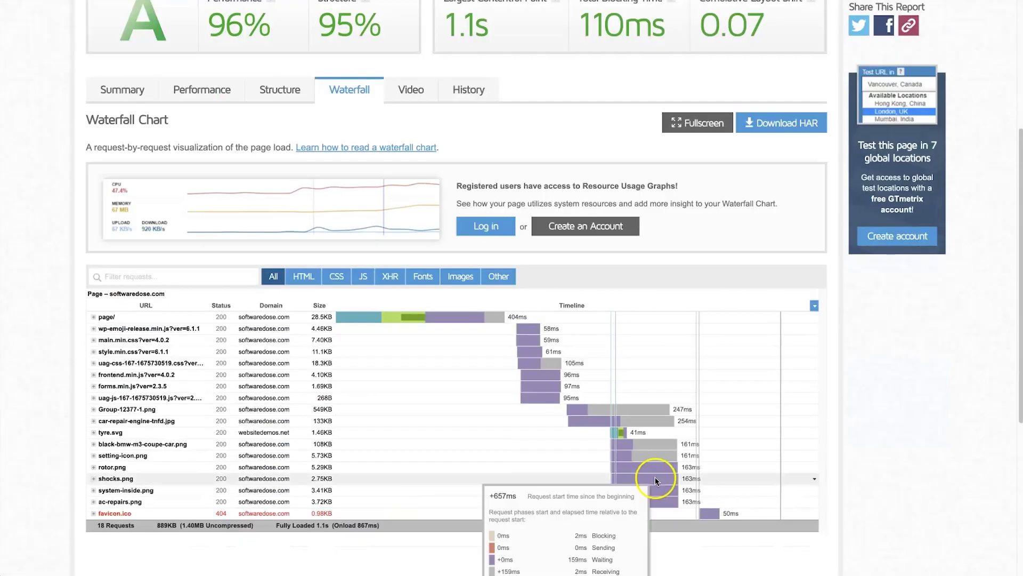
{"action": "scroll", "coordinate": [655, 480], "scroll_direction": "down", "scroll_amount": 2}
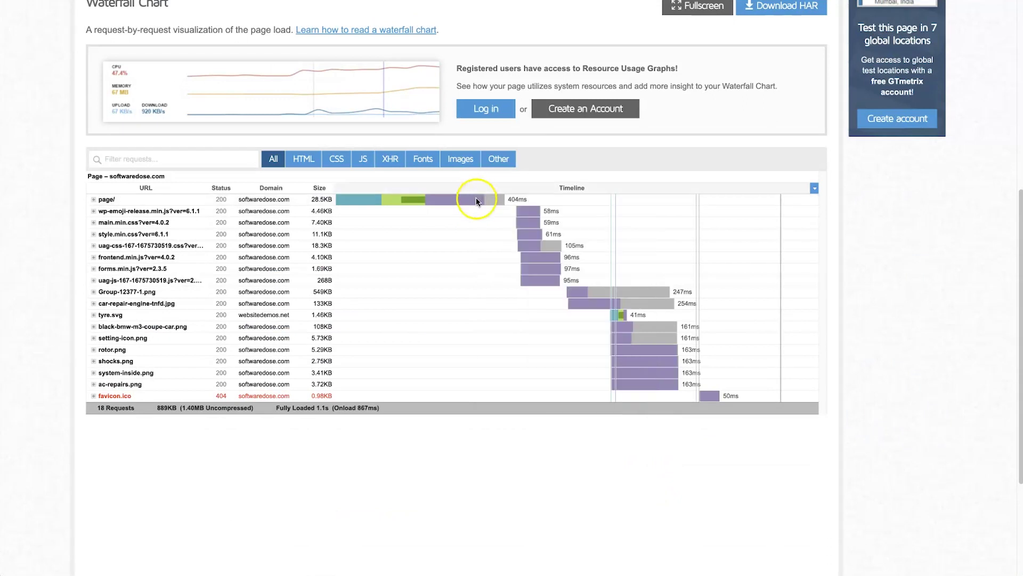
{"action": "mouse_move", "coordinate": [709, 395]}
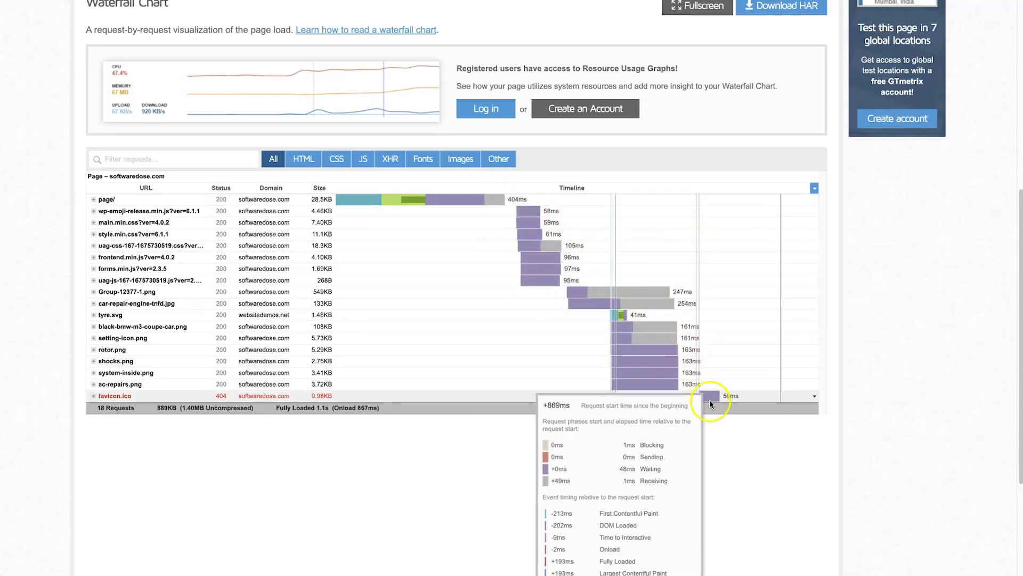
{"action": "scroll", "coordinate": [591, 213], "scroll_direction": "up", "scroll_amount": 3}
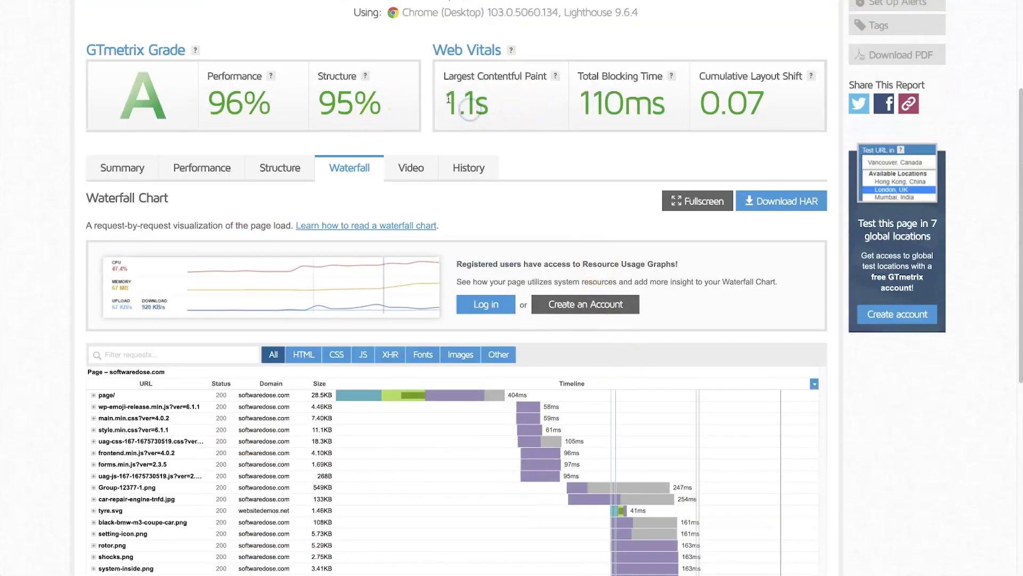
{"action": "scroll", "coordinate": [442, 240], "scroll_direction": "down", "scroll_amount": 1}
{"action": "scroll", "coordinate": [479, 321], "scroll_direction": "down", "scroll_amount": 2}
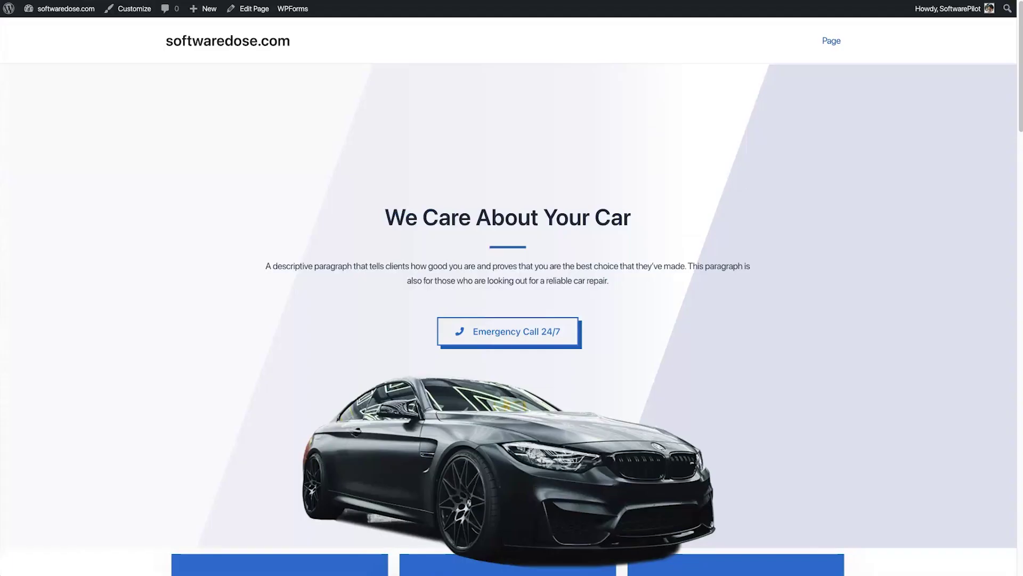
{"action": "scroll", "coordinate": [522, 153], "scroll_direction": "down", "scroll_amount": 3}
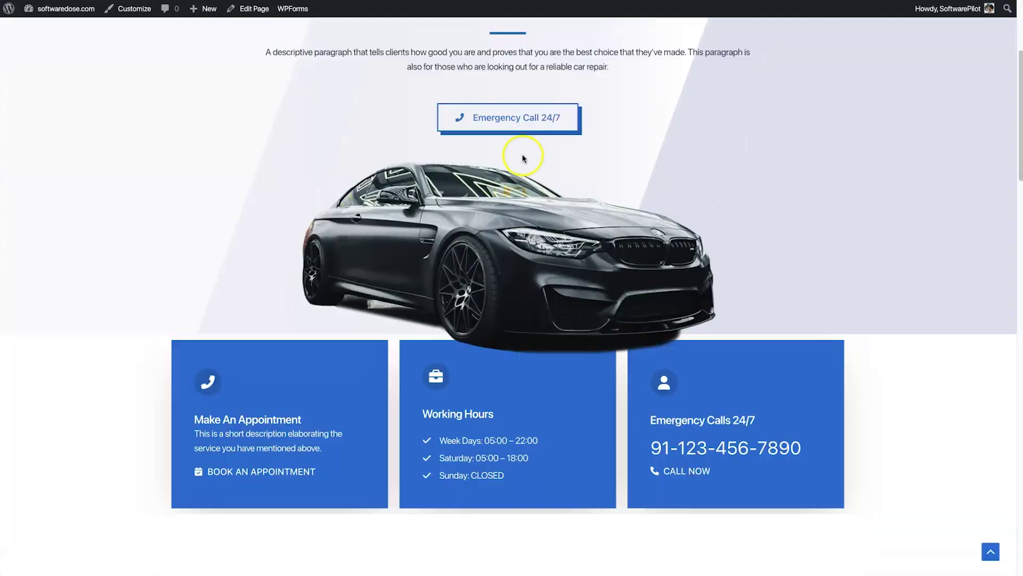
{"action": "scroll", "coordinate": [522, 154], "scroll_direction": "down", "scroll_amount": 3}
{"action": "scroll", "coordinate": [514, 170], "scroll_direction": "down", "scroll_amount": 3}
{"action": "scroll", "coordinate": [513, 169], "scroll_direction": "down", "scroll_amount": 5}
{"action": "scroll", "coordinate": [513, 184], "scroll_direction": "down", "scroll_amount": 3}
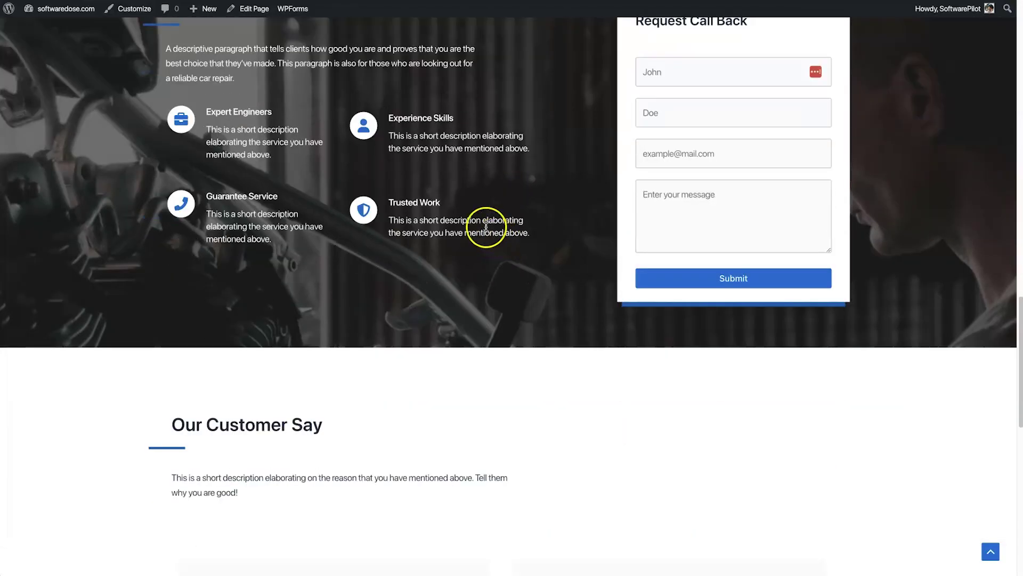
{"action": "scroll", "coordinate": [560, 232], "scroll_direction": "down", "scroll_amount": 3}
{"action": "scroll", "coordinate": [606, 229], "scroll_direction": "up", "scroll_amount": 10}
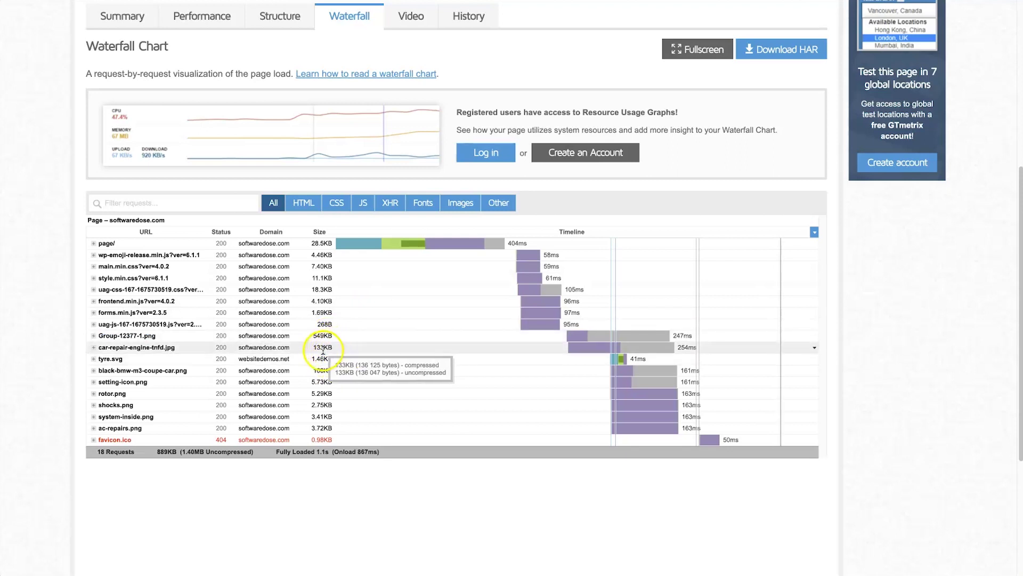
{"action": "mouse_move", "coordinate": [322, 348]}
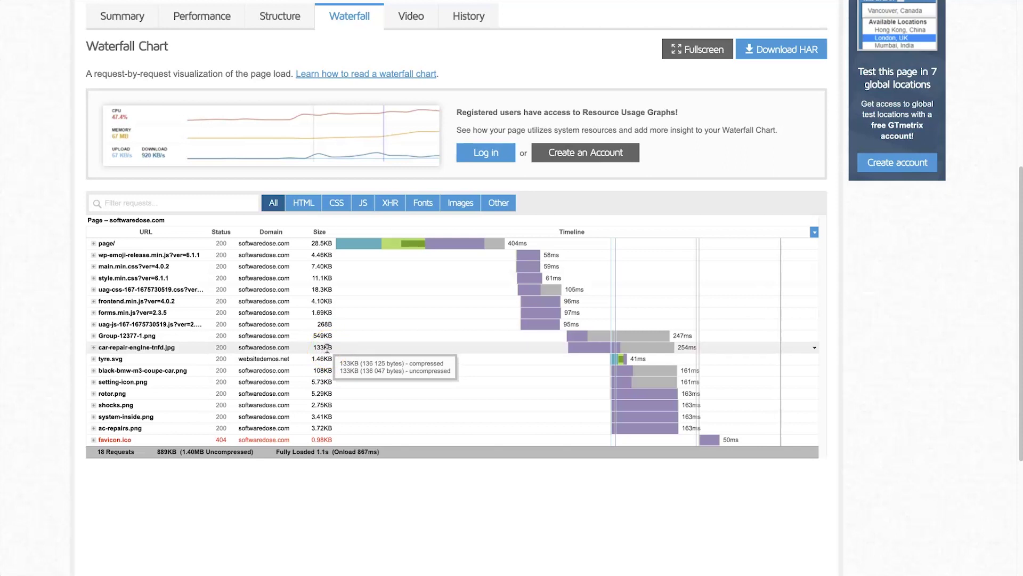
{"action": "scroll", "coordinate": [326, 349], "scroll_direction": "up", "scroll_amount": 4}
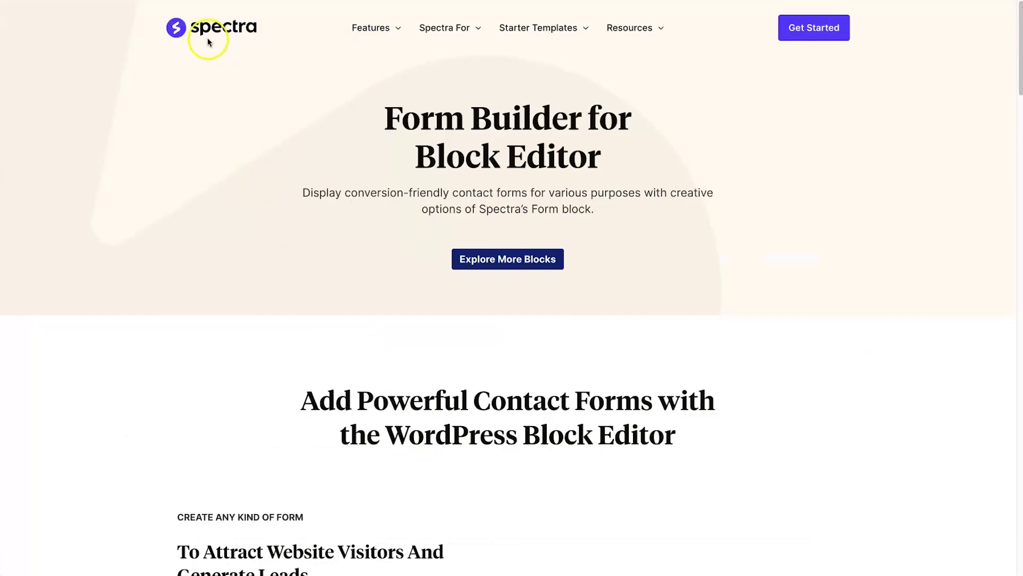
- Return to the Spectra site's home page using the header logo
{"action": "left_click", "coordinate": [207, 37]}
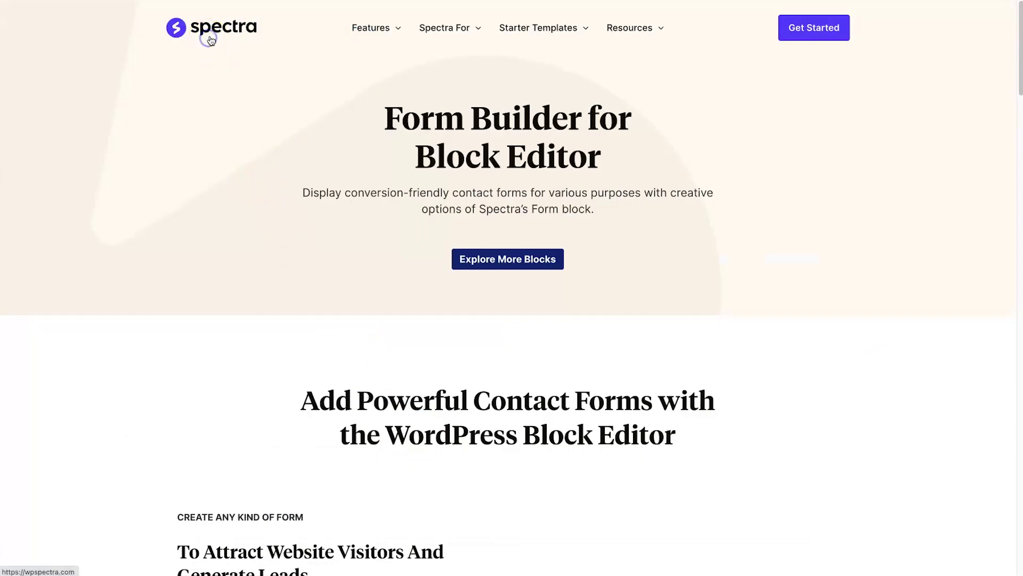